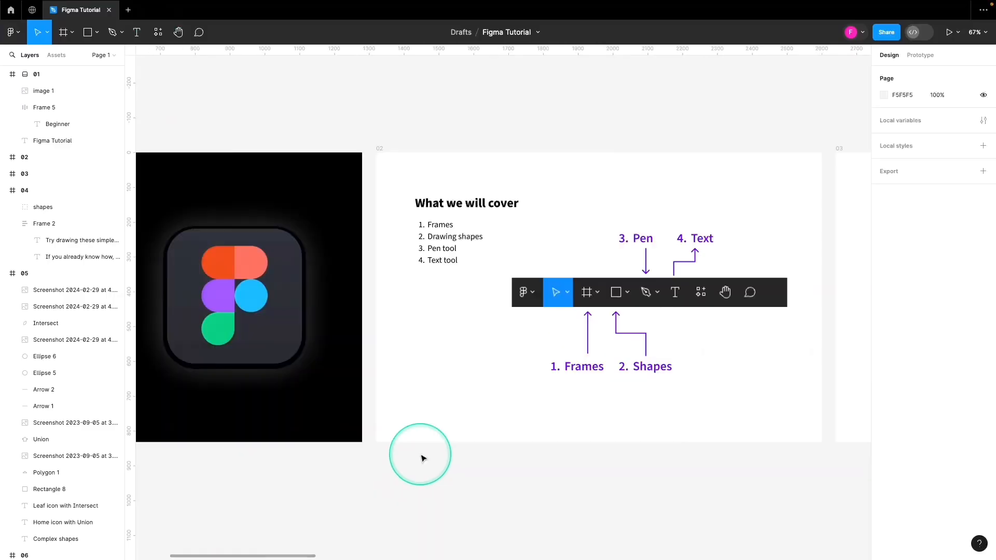
Step: Look through the frame, shape, pen and text tools, and the available plugins
scroll(422, 457, "right", 3)
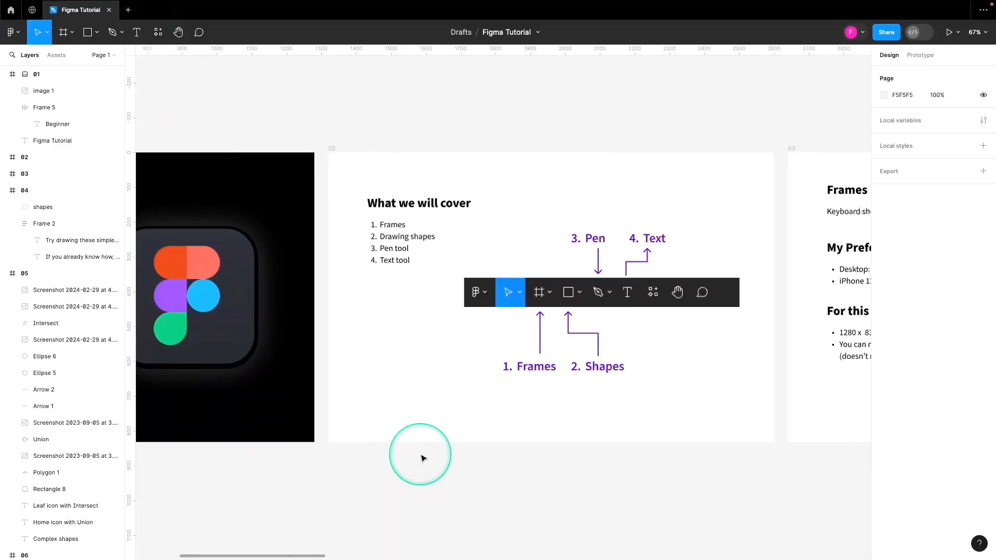
scroll(423, 457, "right", 3)
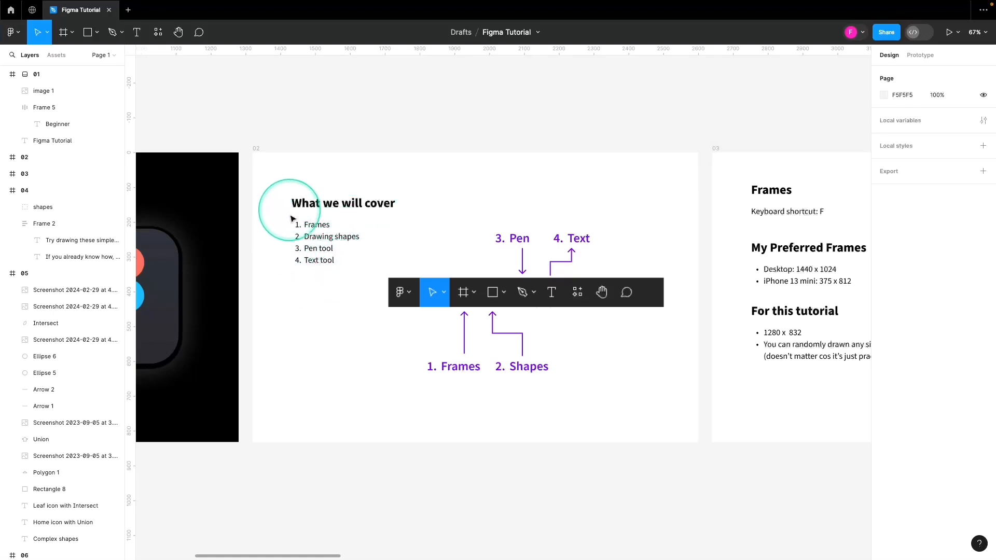
left_click(72, 33)
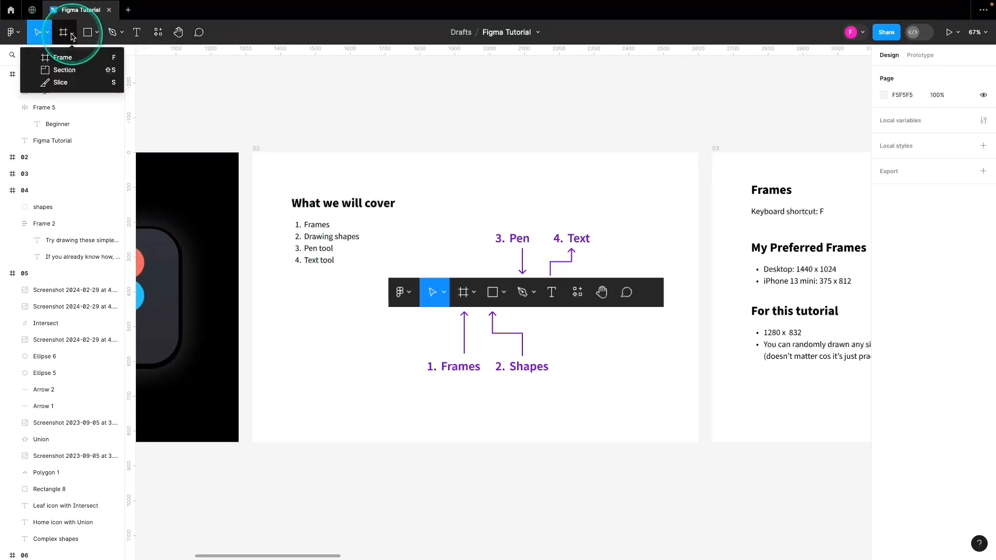
left_click(97, 32)
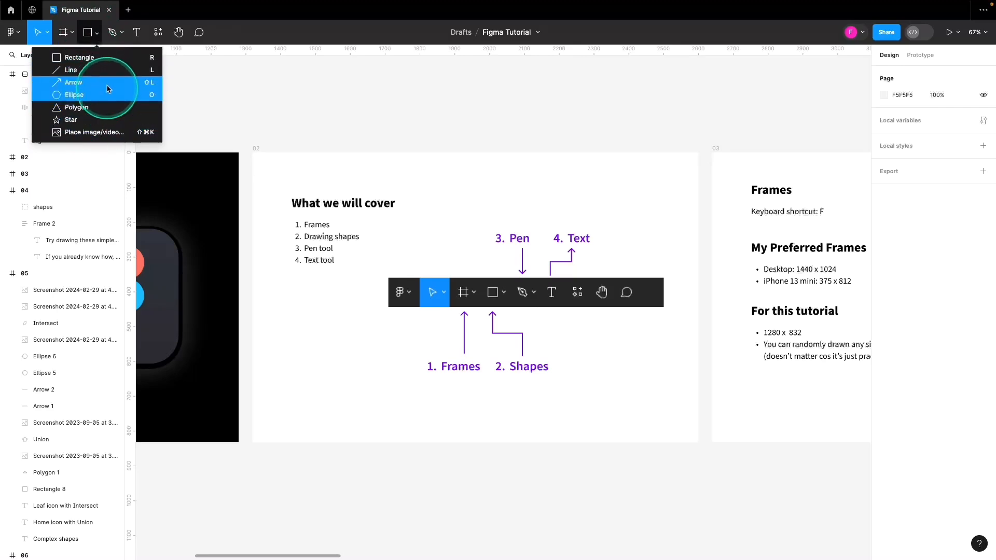
left_click(122, 32)
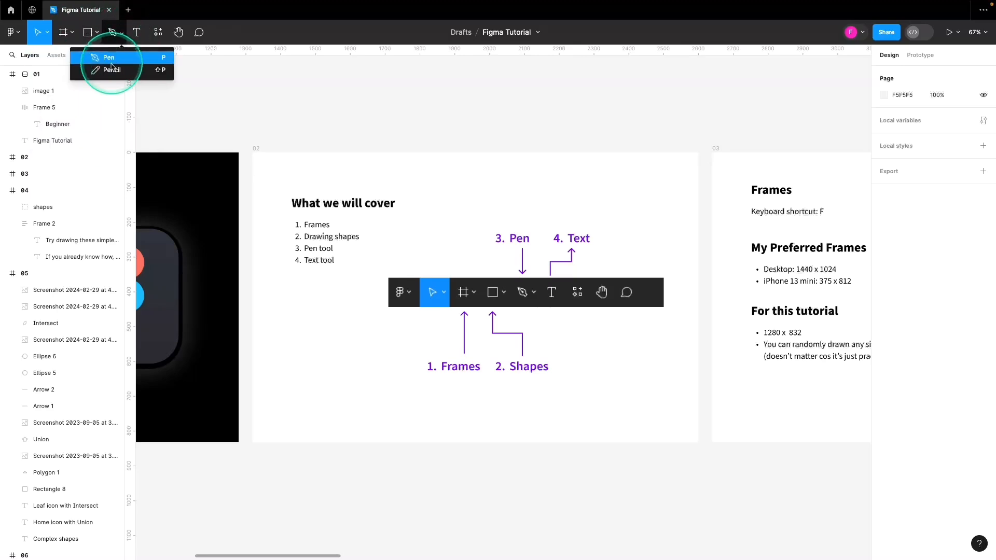
left_click(137, 33)
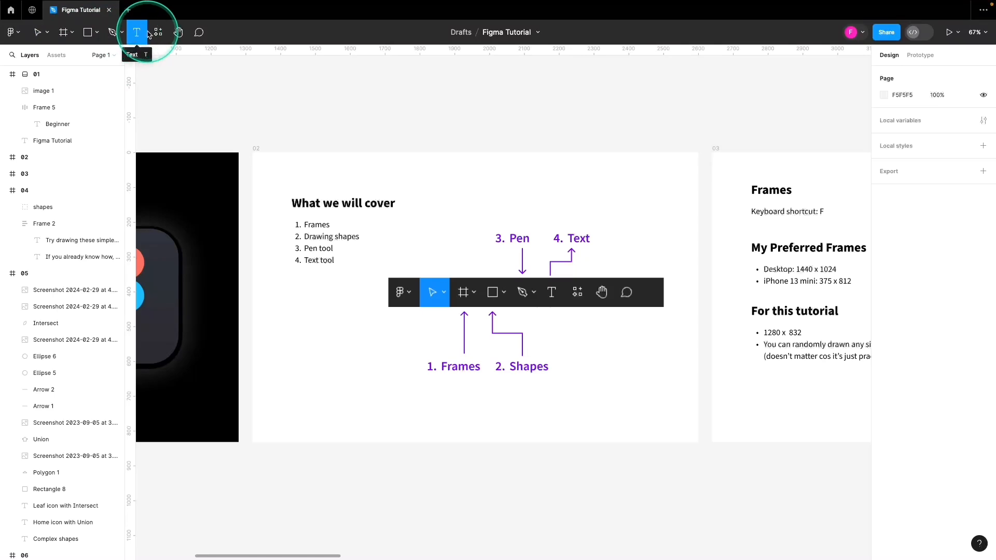
left_click(159, 35)
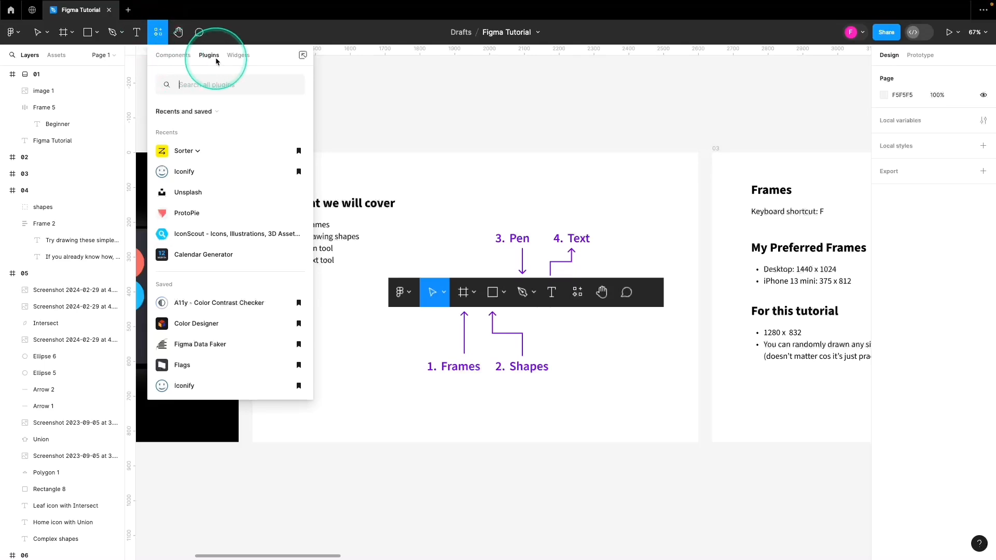
Step: Pan around the canvas with the Hand tool and bring frame 03 about Frames into close view
left_click(178, 33)
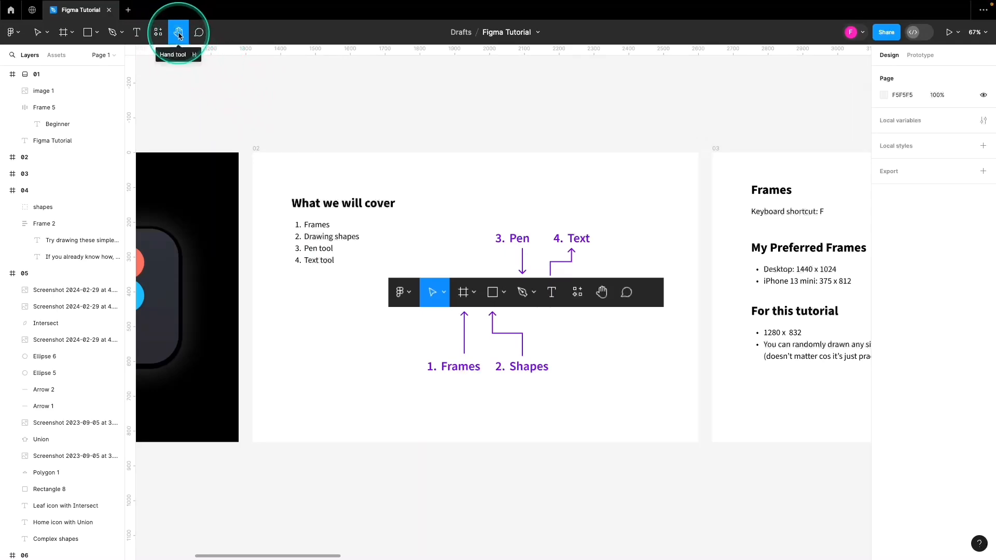
scroll(260, 104, "down", 1)
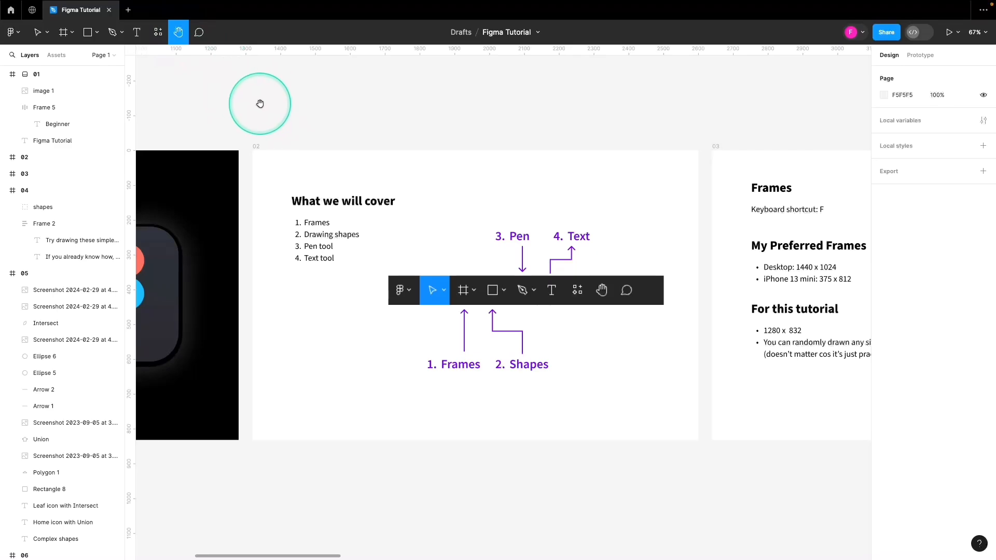
key("space")
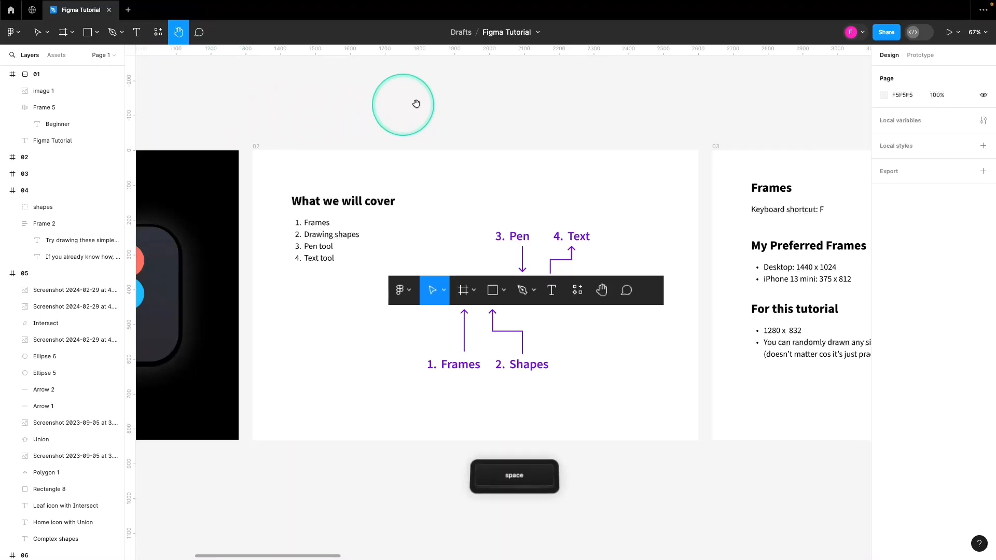
scroll(402, 102, "up", 5)
left_click_drag(246, 167, 585, 142)
left_click_drag(522, 182, 302, 140)
left_click_drag(358, 151, 446, 206)
left_click_drag(299, 197, 484, 166)
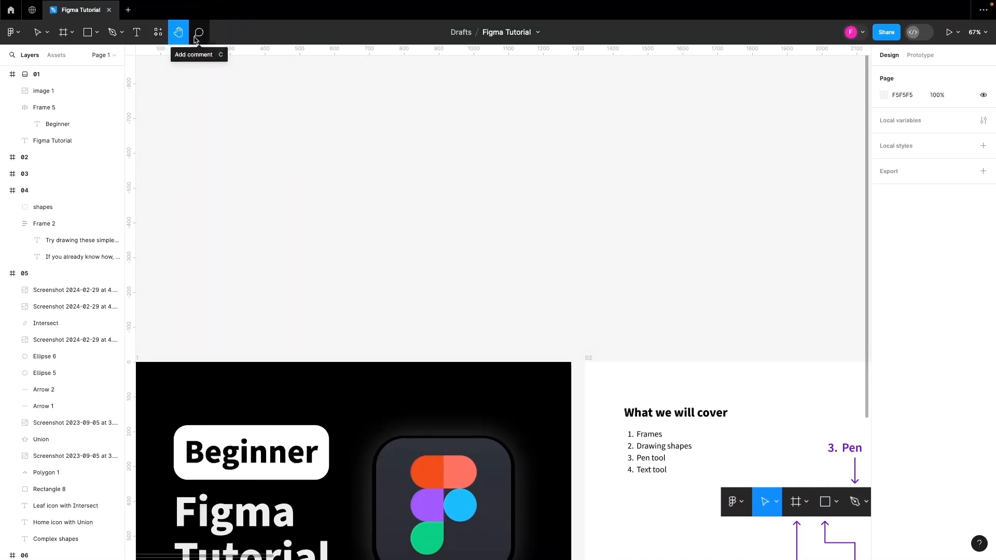
key("space")
left_click_drag(633, 492, 606, 328)
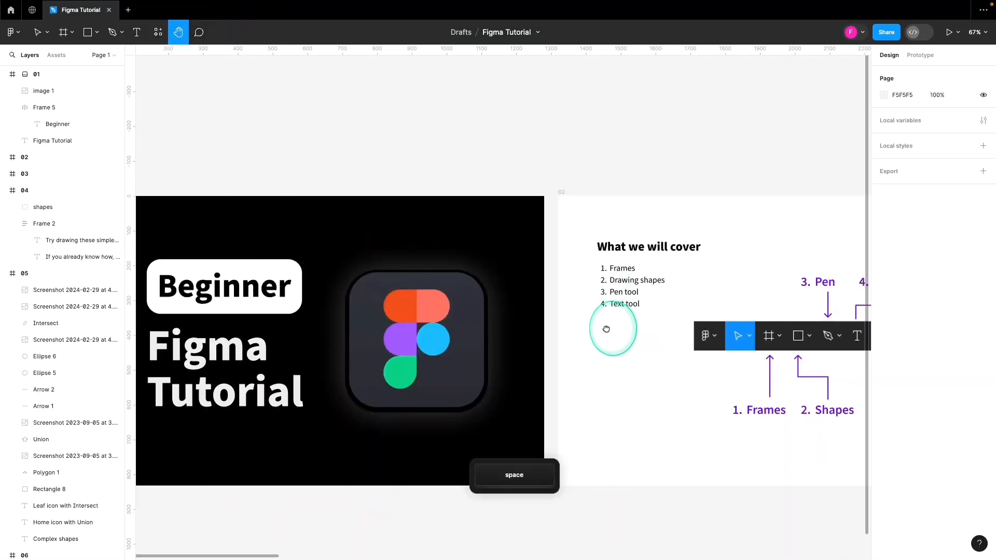
left_click_drag(747, 346, 493, 276)
left_click_drag(681, 276, 356, 284)
left_click_drag(522, 276, 389, 276)
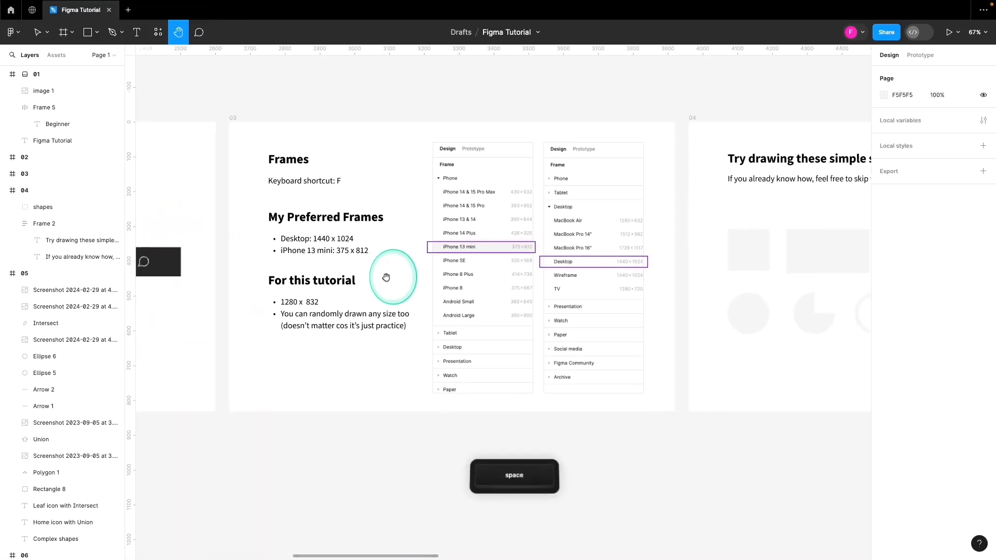
scroll(380, 222, "up", 2)
scroll(379, 222, "up", 3)
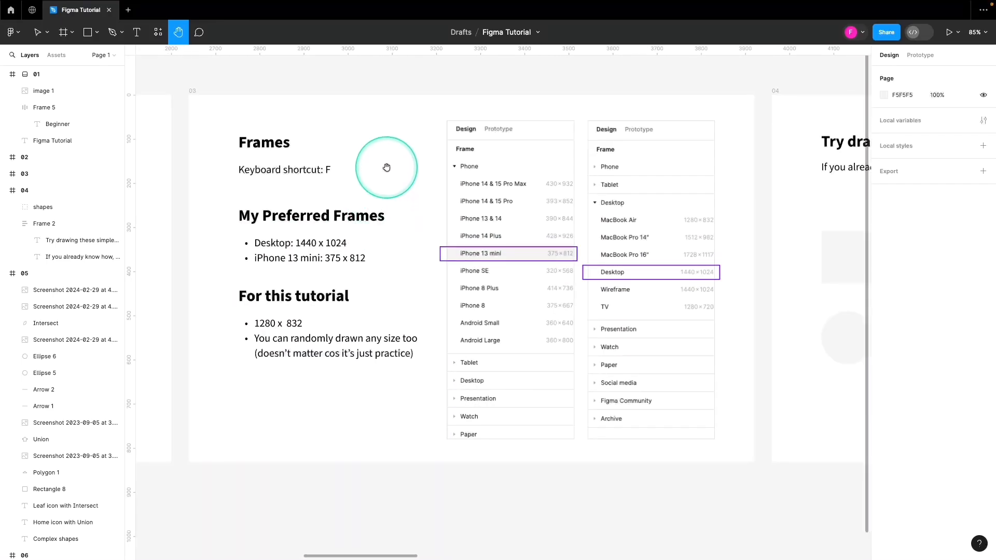
Step: Activate the Frame tool and examine its Phone, Desktop and Presentation size presets
left_click(72, 34)
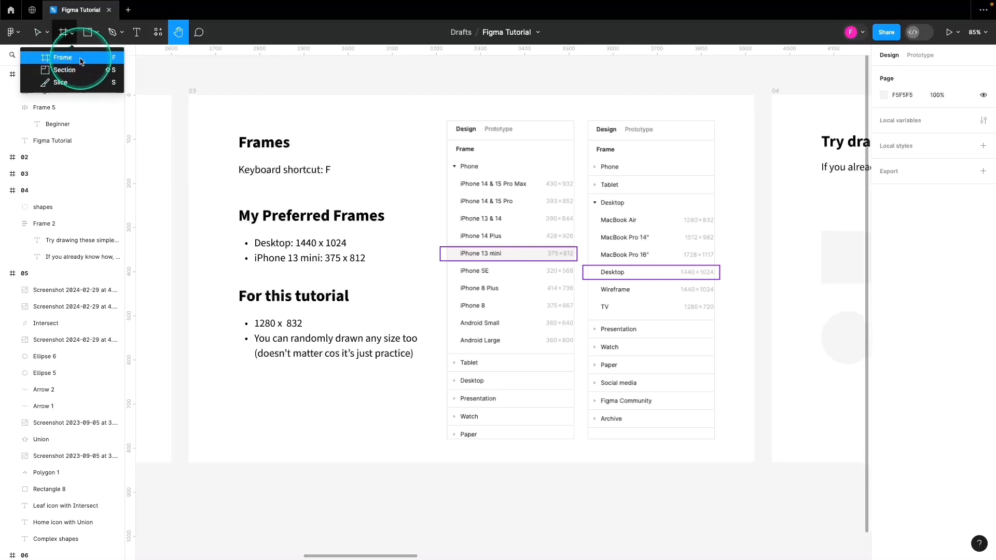
left_click(112, 58)
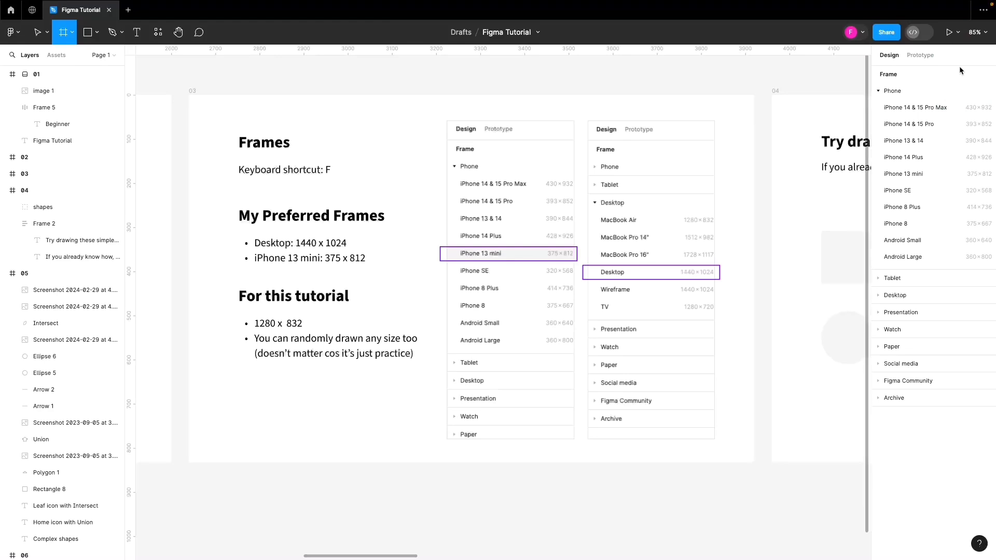
left_click(892, 92)
left_click(890, 91)
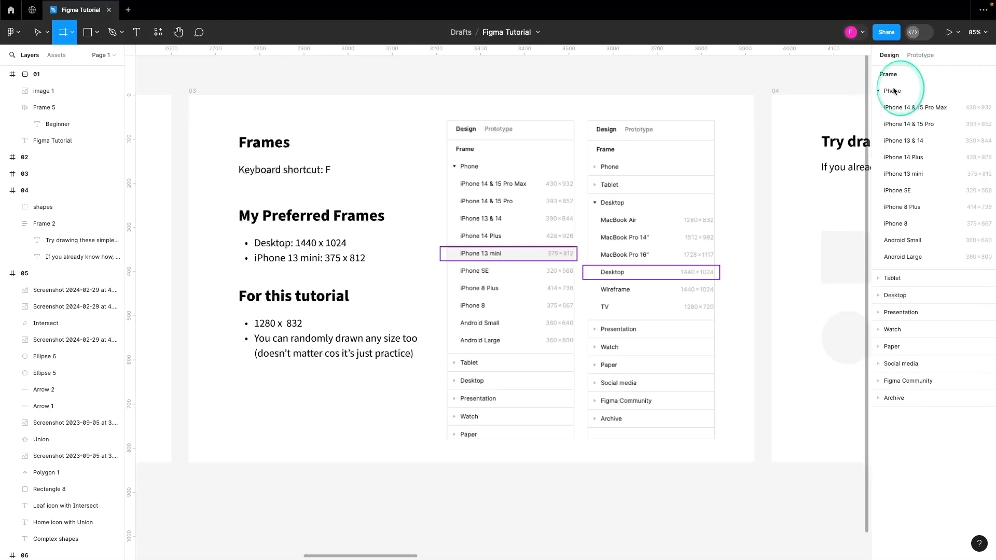
left_click(894, 279)
left_click(906, 195)
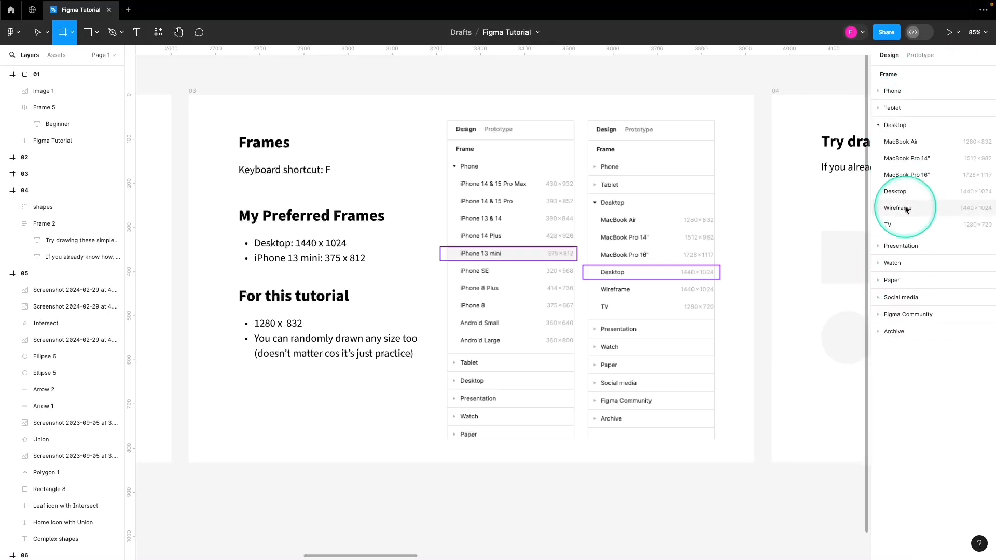
left_click(906, 247)
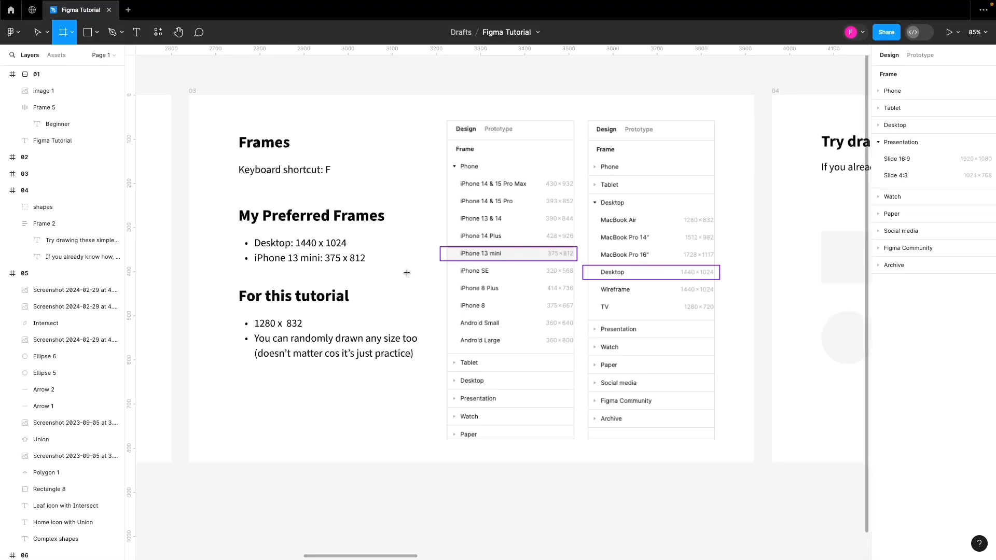
Step: Compare the Desktop and Phone frame presets with the preferred sizes listed in frame 03
left_click(422, 268)
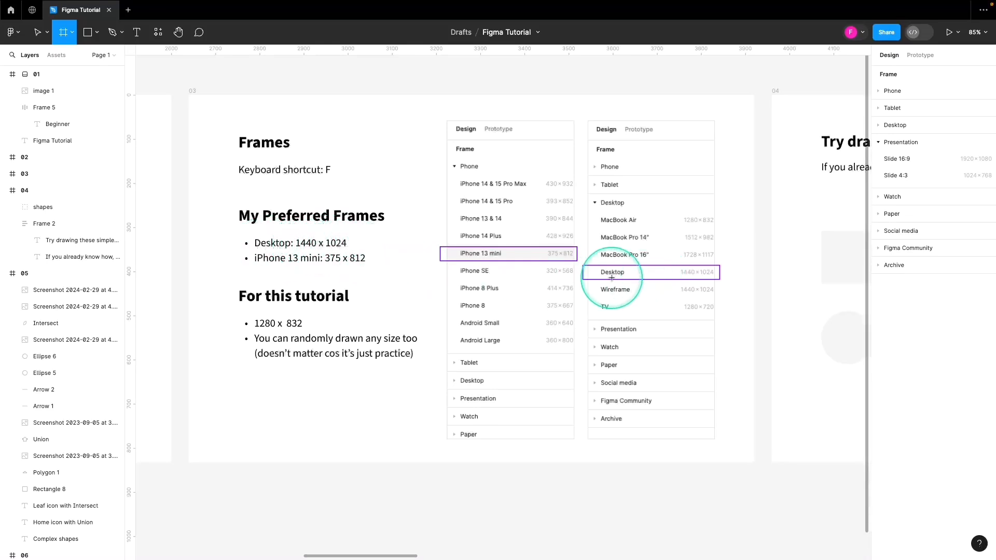
left_click(906, 126)
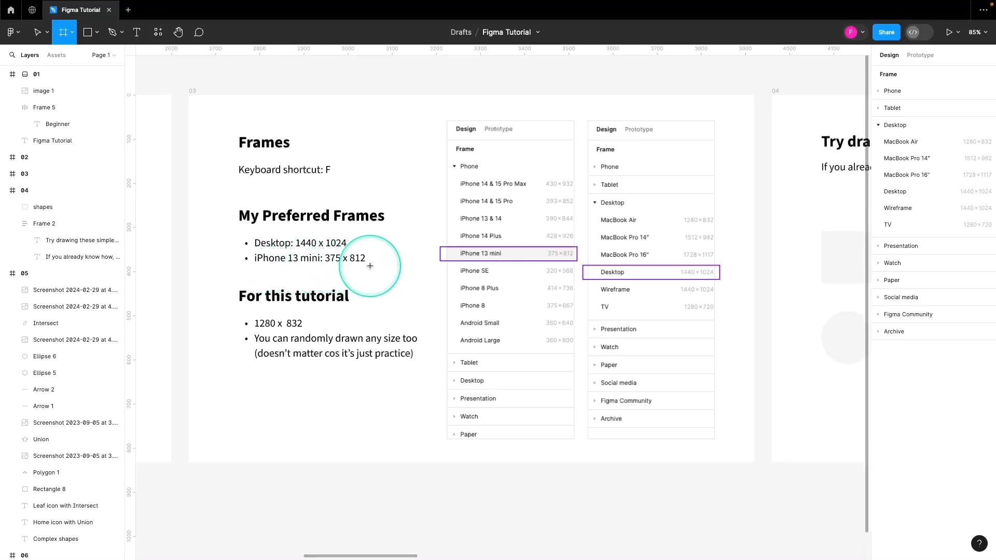
left_click(893, 91)
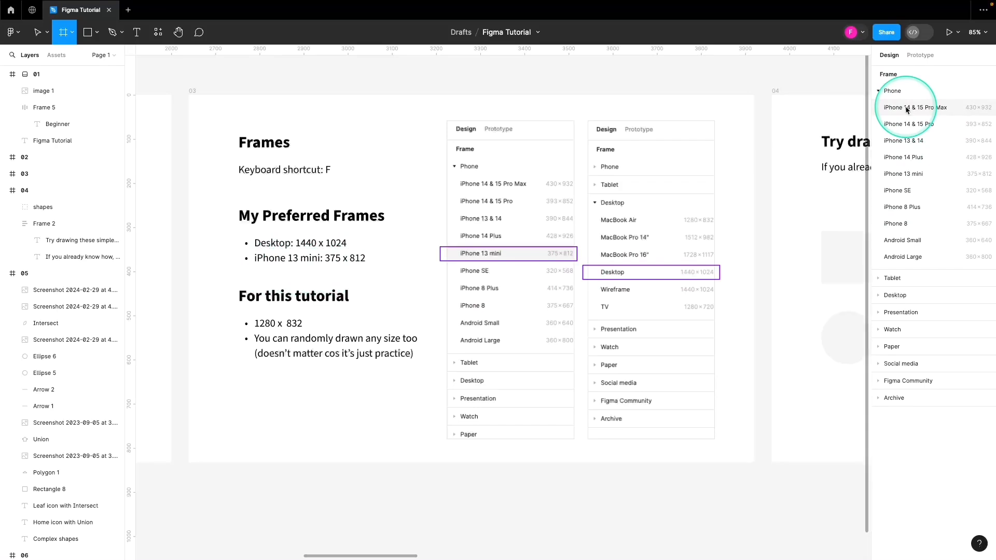
left_click(908, 110)
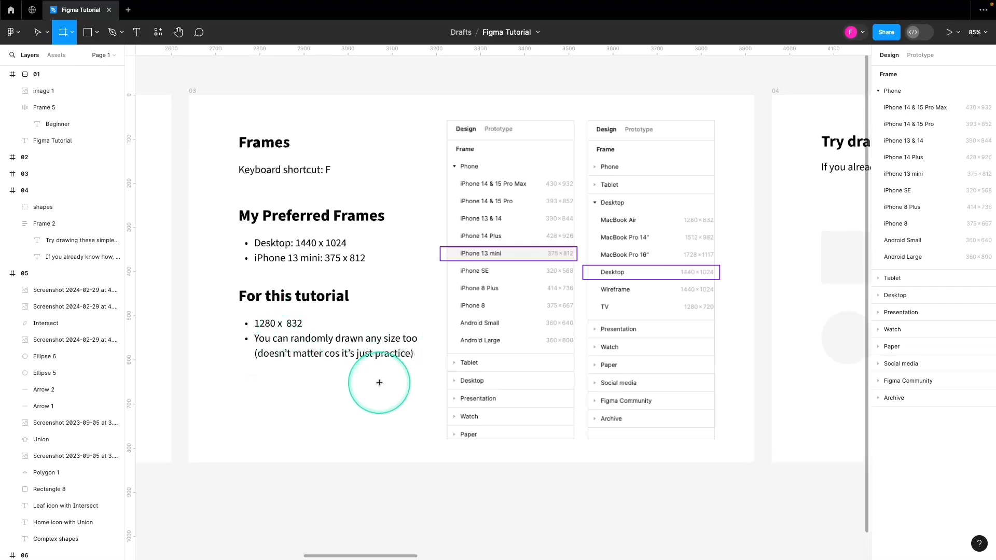
Step: Select frame 03 and check its width and height
scroll(285, 275, "down", 1)
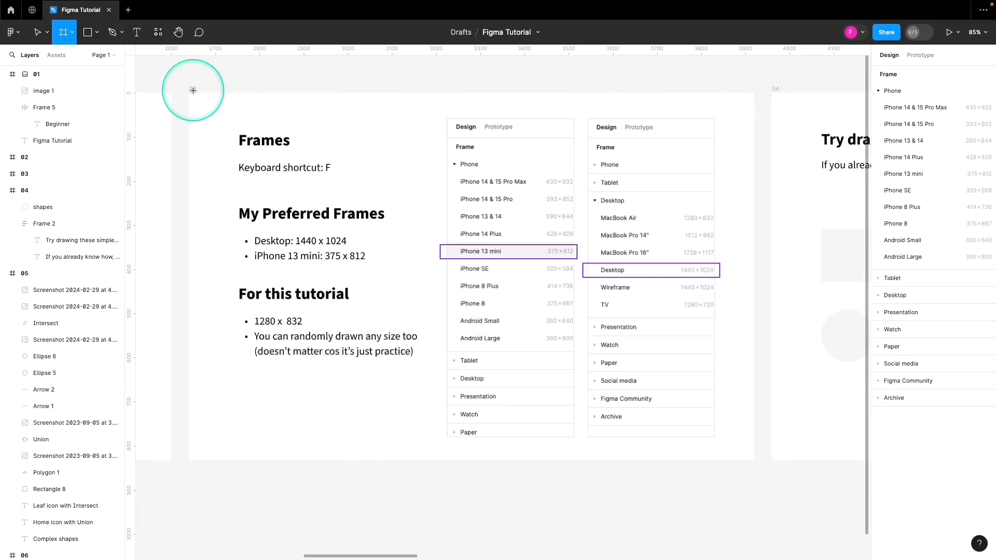
key("Escape")
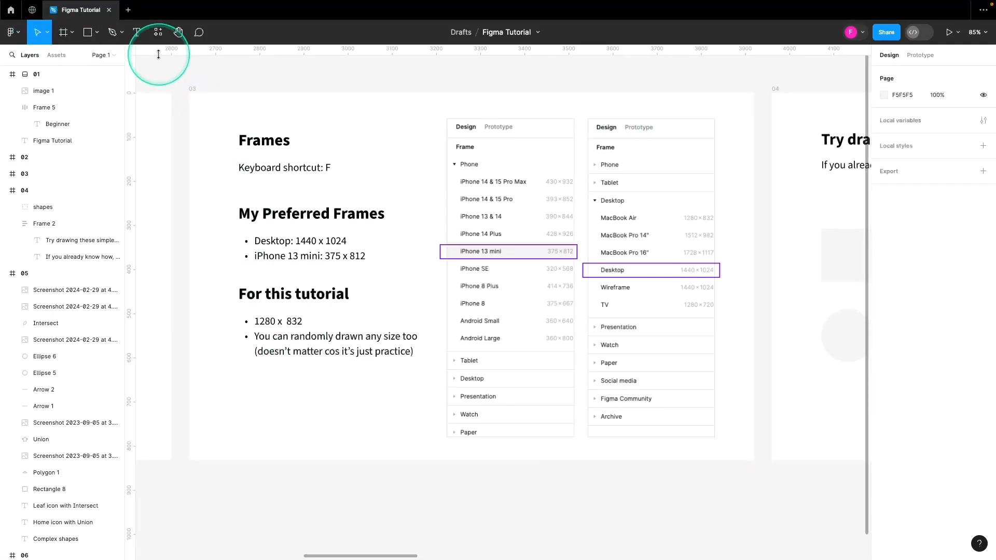
left_click(193, 90)
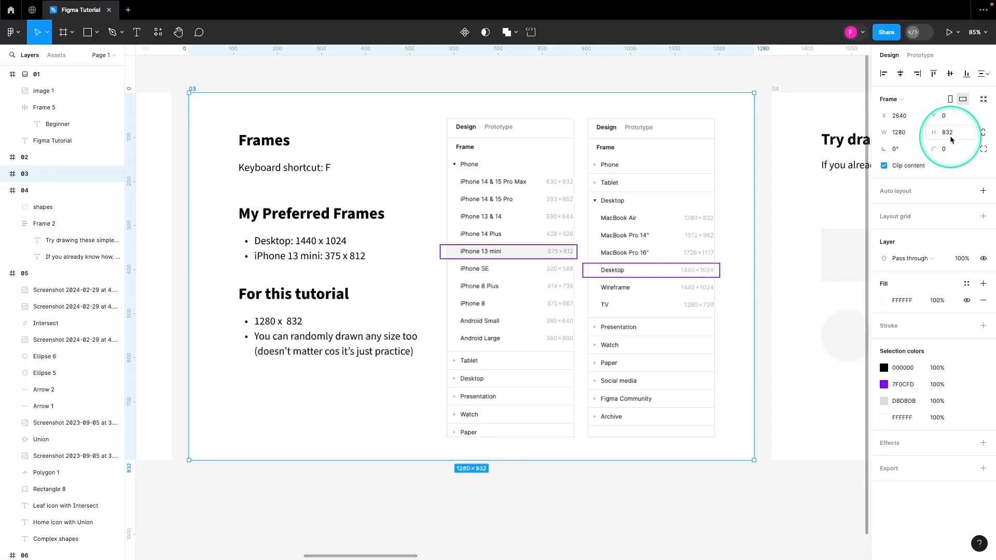
Step: Draw two frames side by side below frame 03, about 414 × 347 and about 572 × 449
scroll(276, 466, "down", 3)
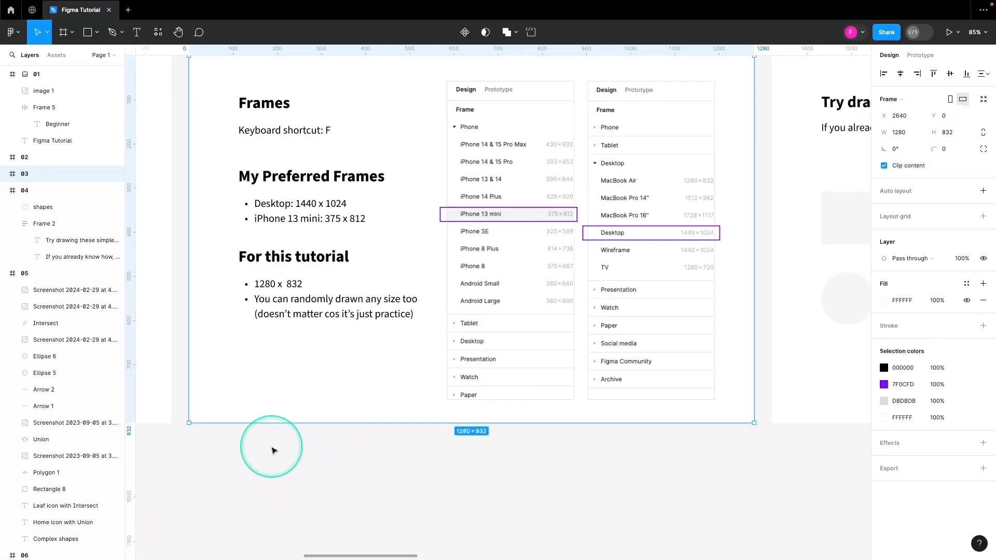
key("f")
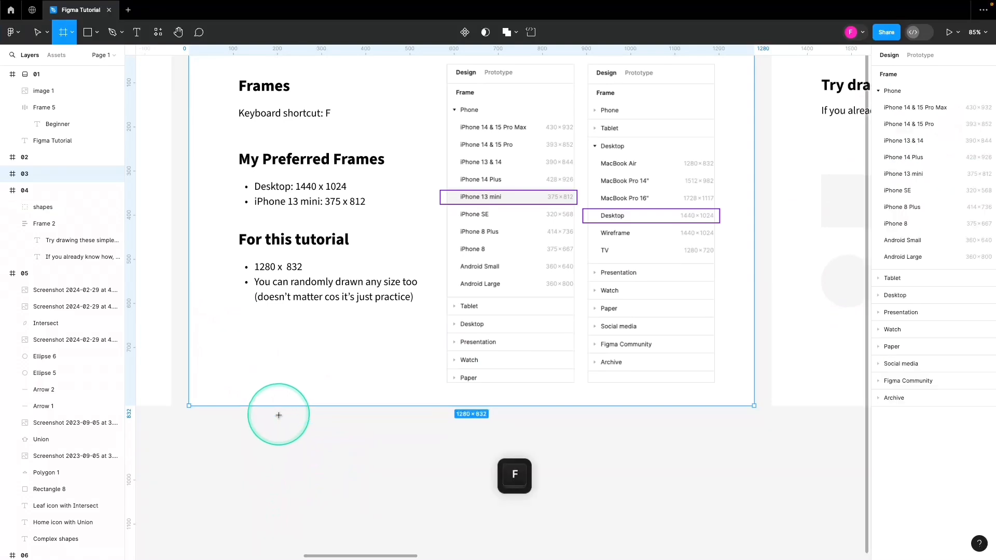
scroll(324, 441, "down", 5)
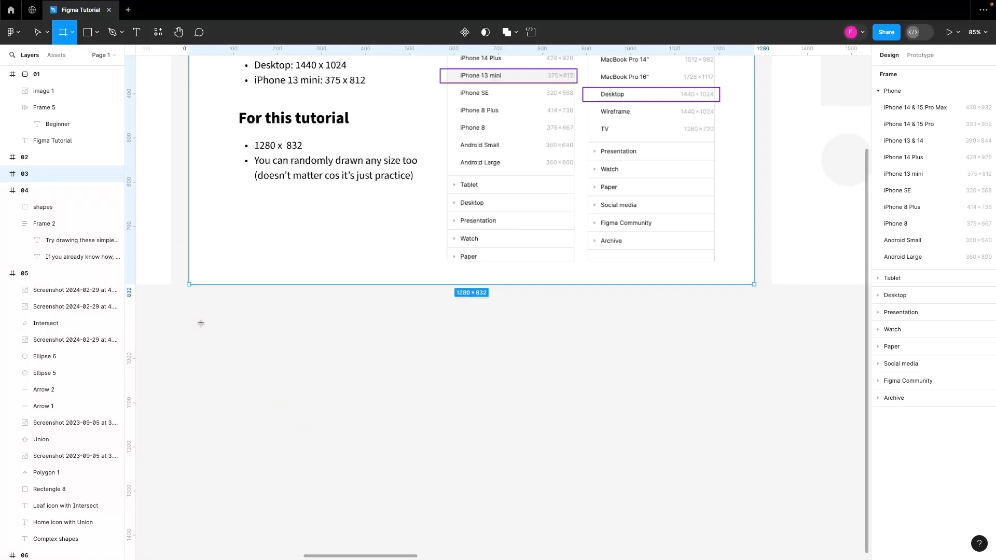
left_click_drag(196, 313, 379, 466)
key("f")
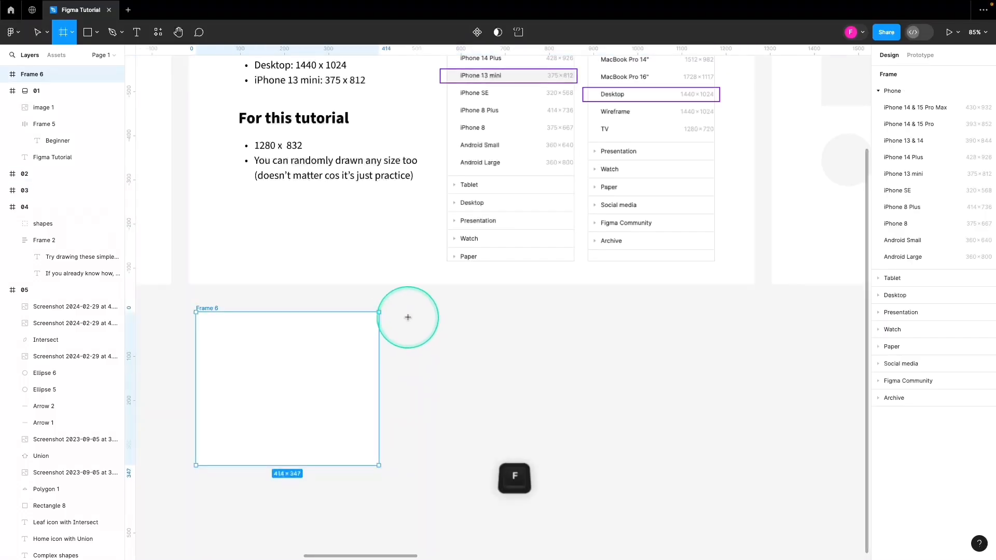
left_click_drag(400, 312, 653, 510)
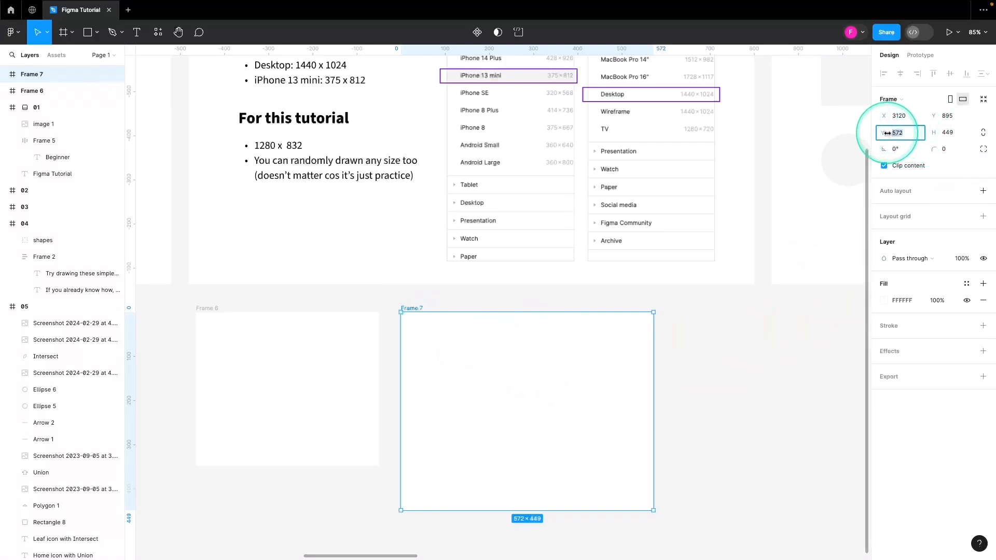
Step: Set the second new frame's width and height to 600 each
type("600")
key("Tab")
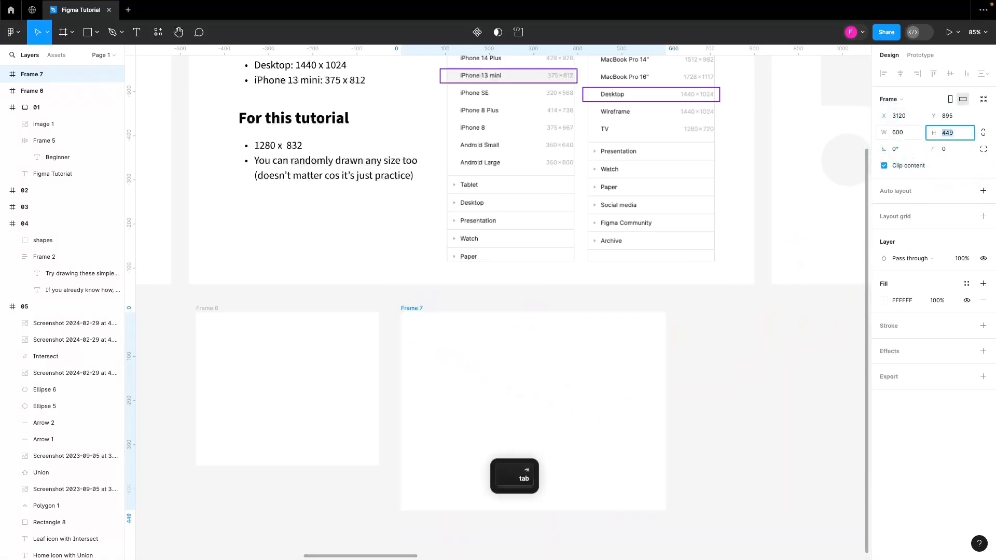
type("600")
key("Return")
Step: Resize the larger new frame proportionally to about 497 × 497, and stretch its sides to about 673 × 624
scroll(626, 387, "down", 1)
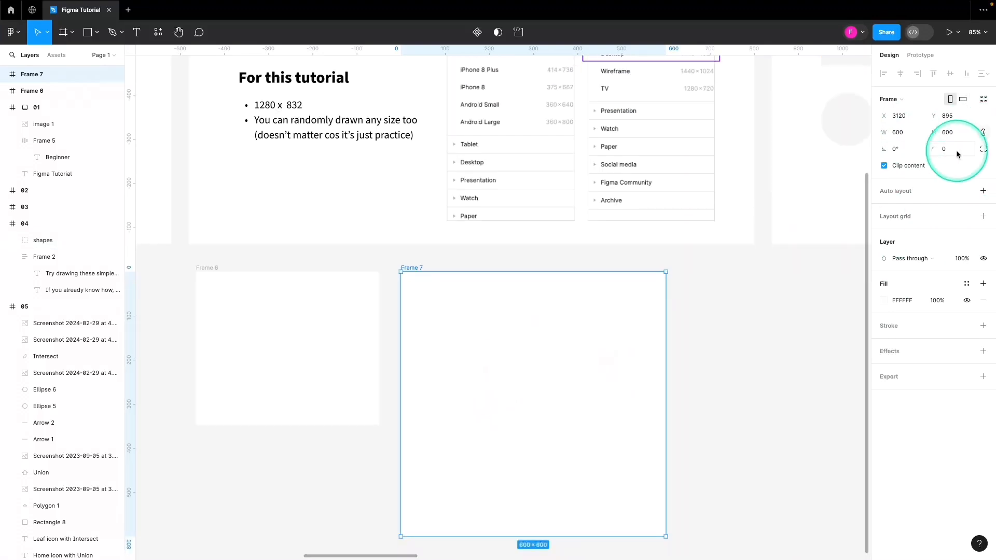
scroll(685, 459, "down", 2)
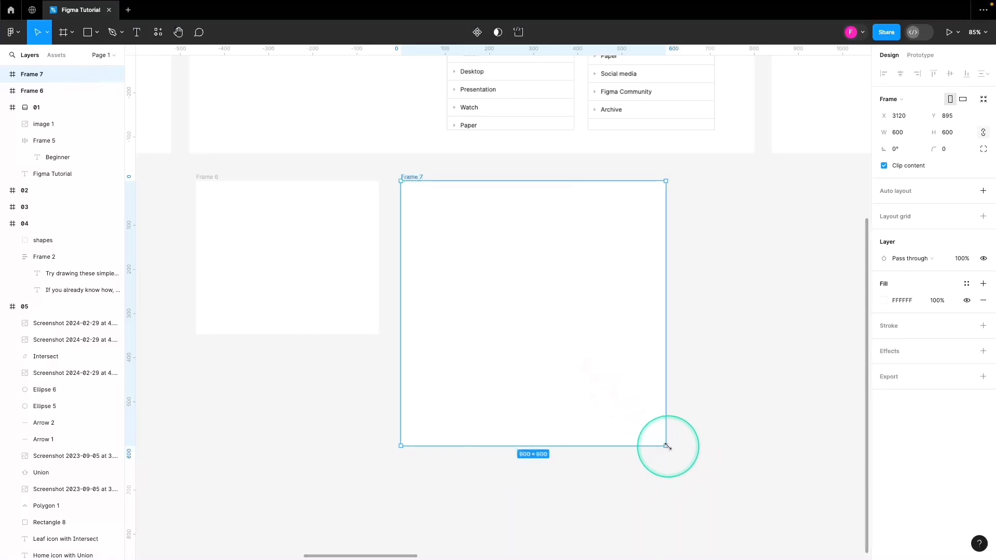
key("shift")
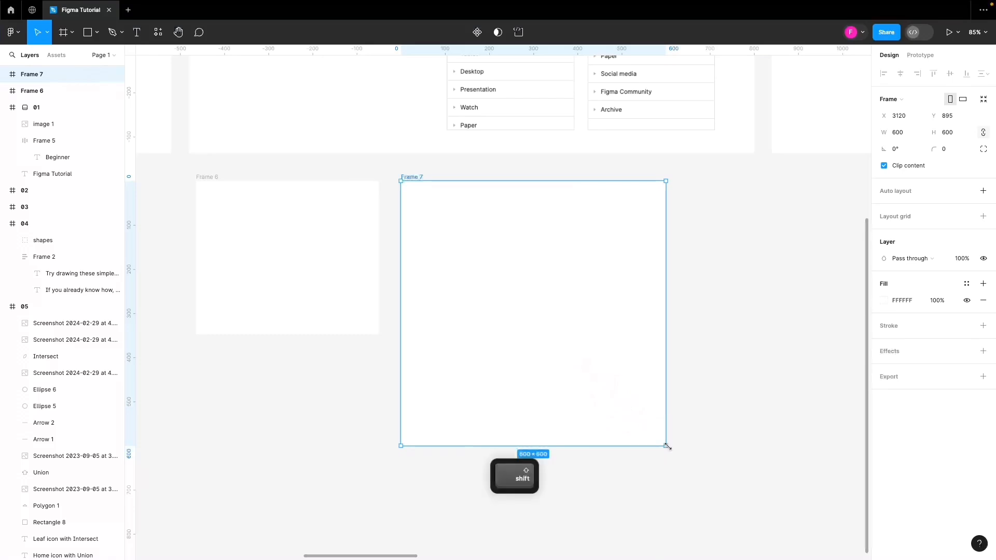
left_click_drag(667, 446, 621, 400)
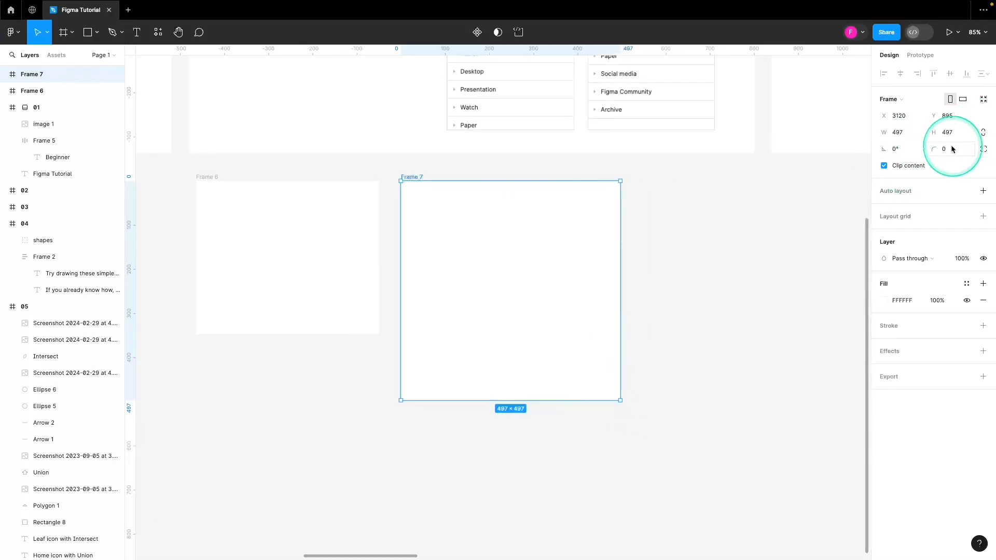
left_click_drag(620, 280, 699, 311)
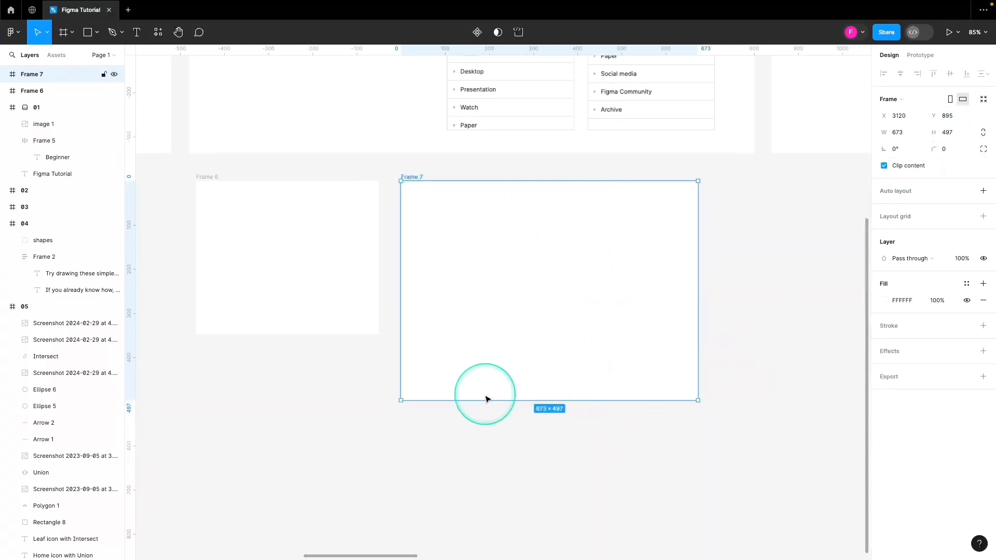
left_click_drag(487, 398, 453, 457)
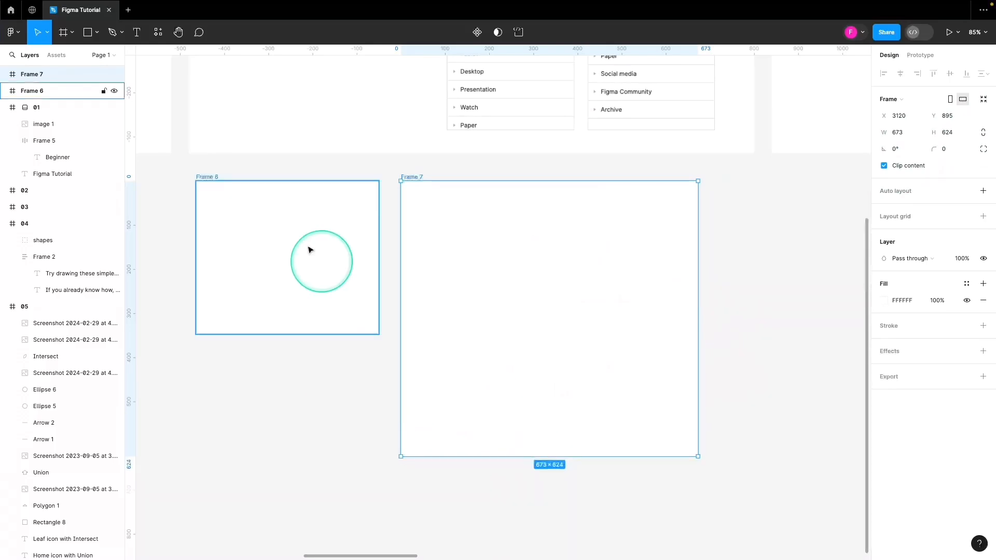
Step: Delete both practice frames below frame 03
left_click_drag(177, 187, 600, 484)
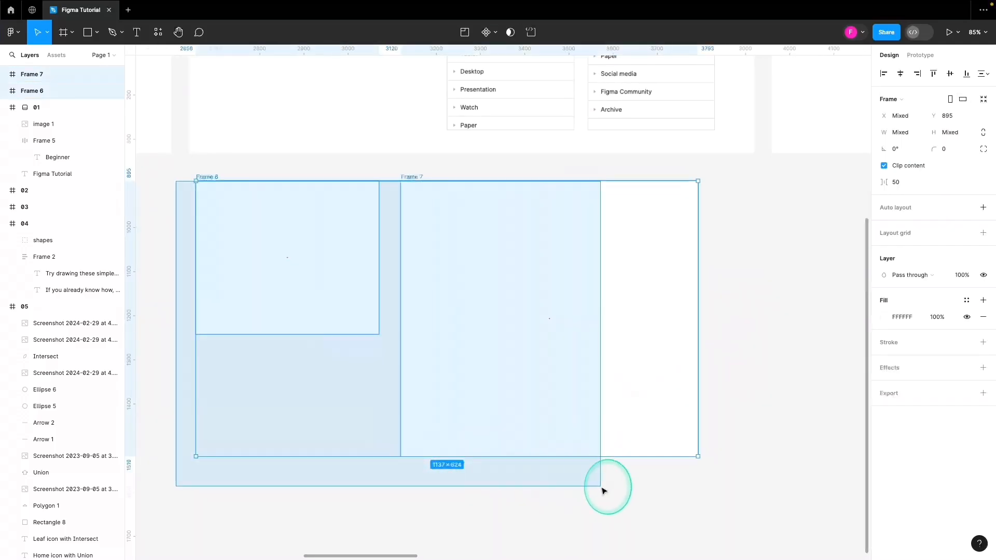
key("Delete")
Step: Lock the shapes layer in frame 04 so it serves as a tracing reference
scroll(575, 402, "up", 5)
scroll(576, 404, "right", 3)
scroll(577, 405, "right", 8)
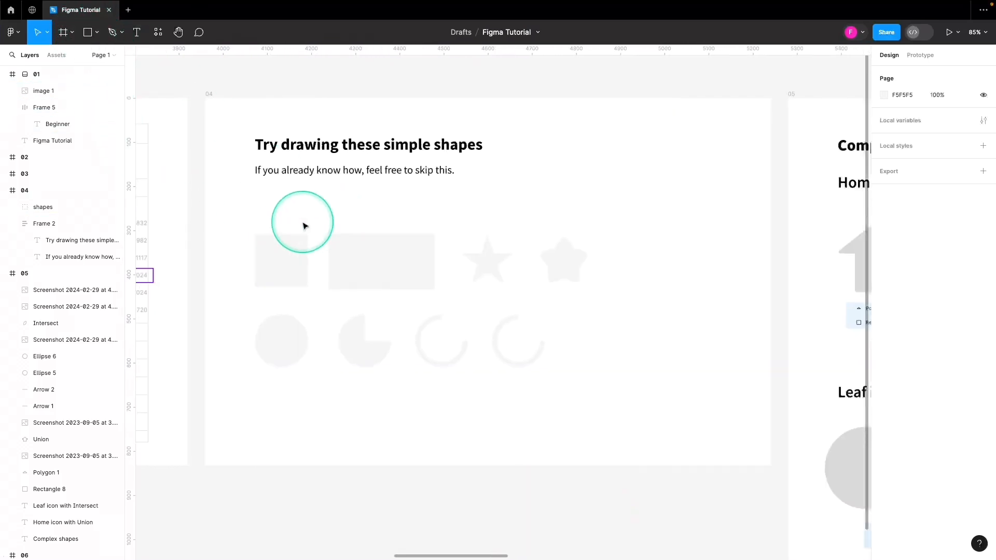
left_click(104, 207)
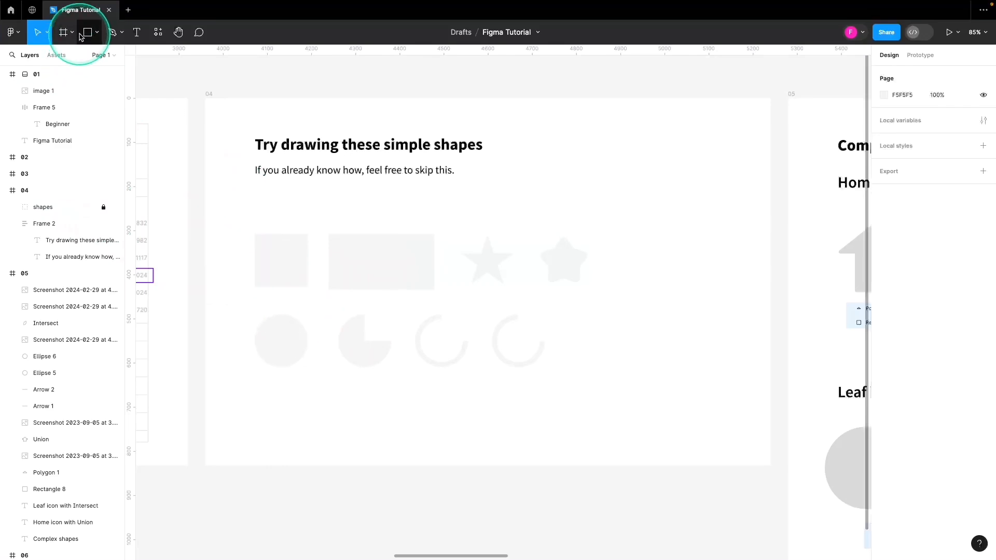
Step: Draw a square about 120 × 120 over the first reference shape in frame 04
left_click(87, 33)
left_click(96, 35)
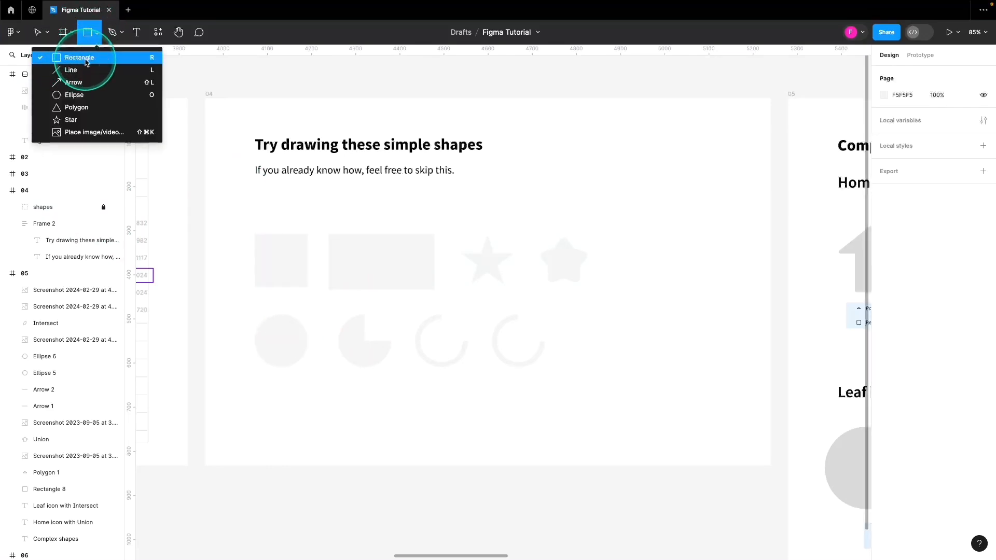
left_click(86, 62)
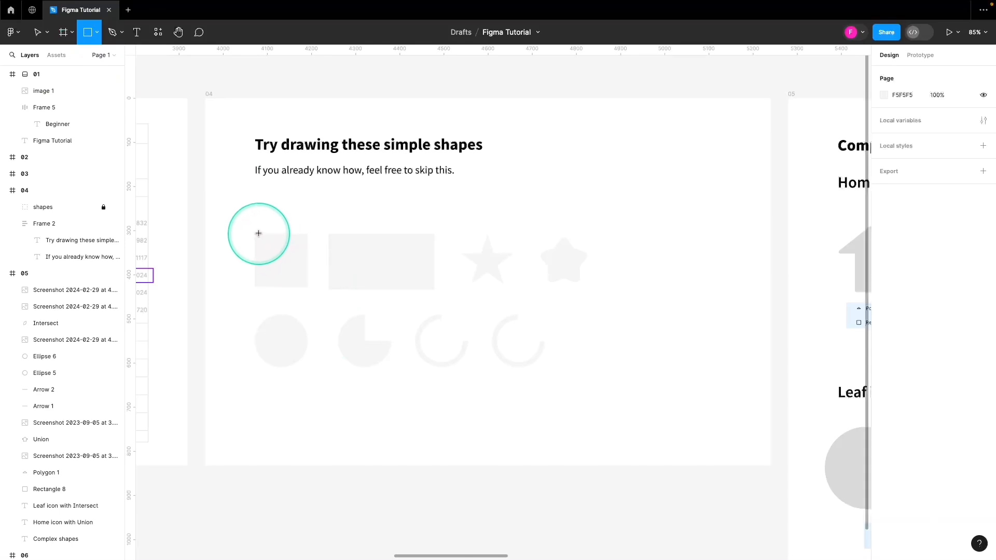
mouse_move(255, 230)
left_mouse_down()
mouse_move(274, 265)
mouse_move(322, 277)
mouse_move(332, 267)
mouse_move(309, 284)
left_mouse_up()
key("shift")
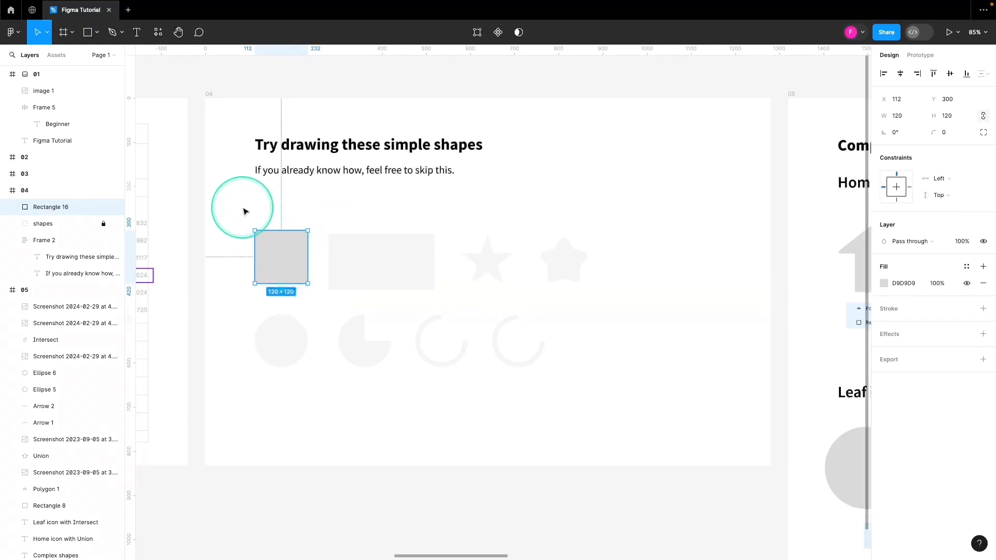
Step: Draw a rectangle about 241 × 129 over the wide reference rectangle beside the square
left_click(332, 223)
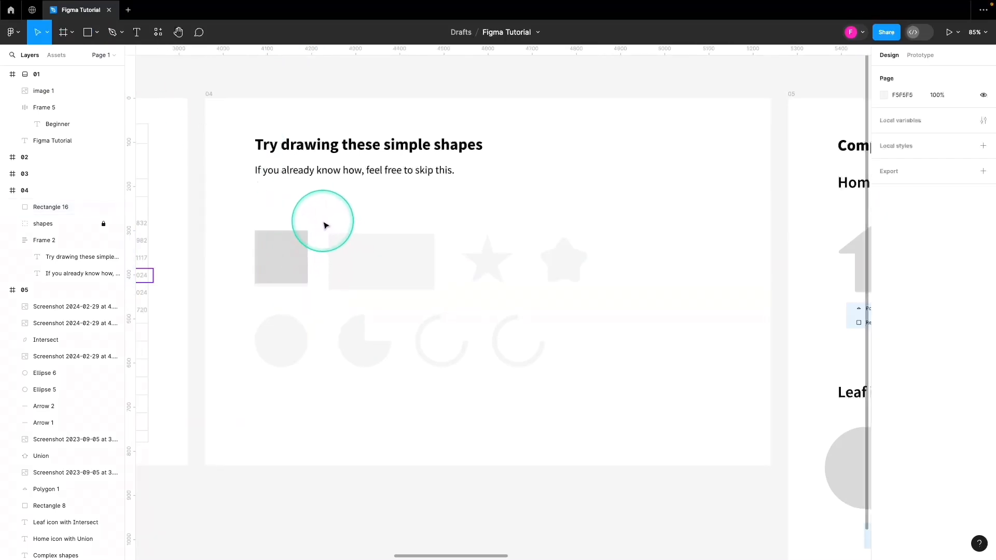
key("r")
left_click_drag(328, 233, 434, 292)
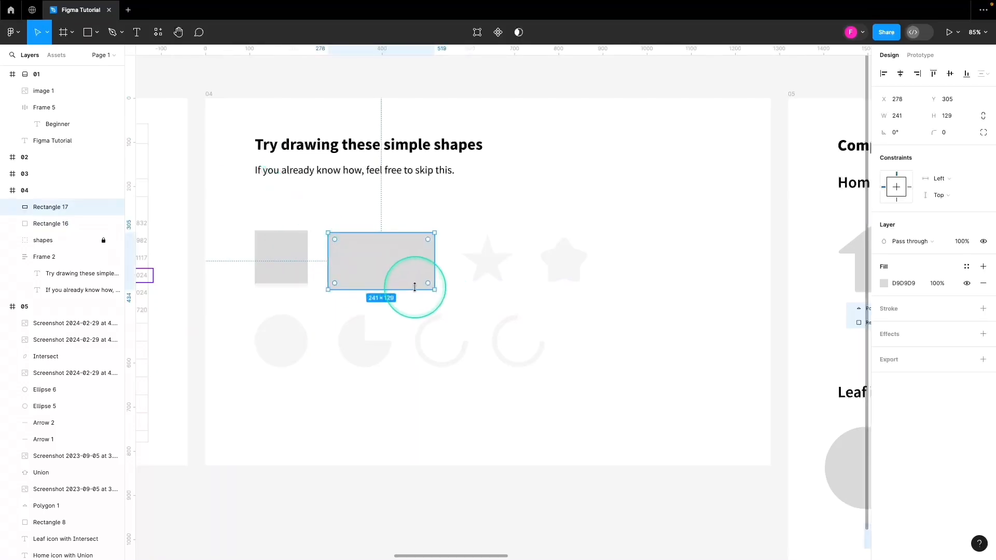
Step: Draw a five-pointed star about 107 × 107 and place it over the sharp-cornered reference star
left_click(98, 32)
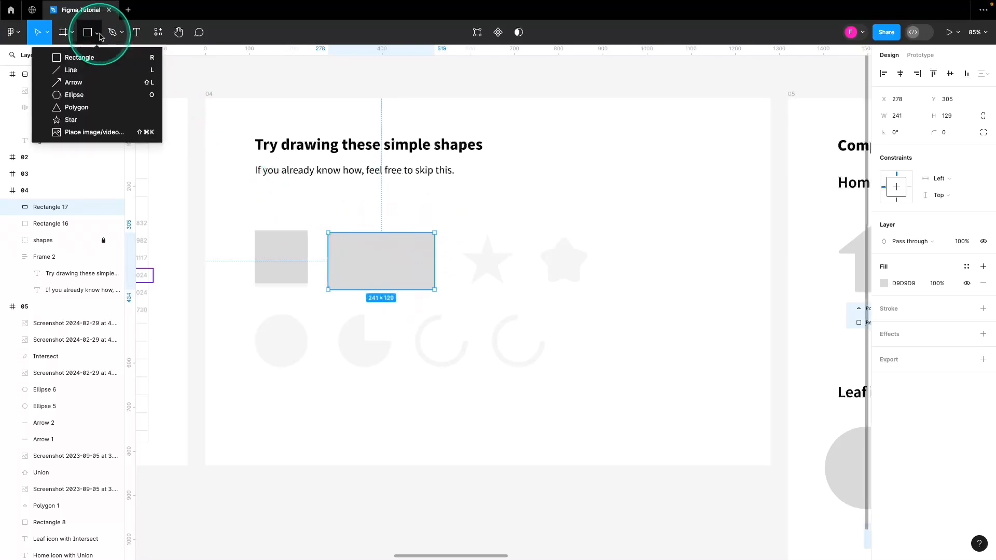
left_click(96, 120)
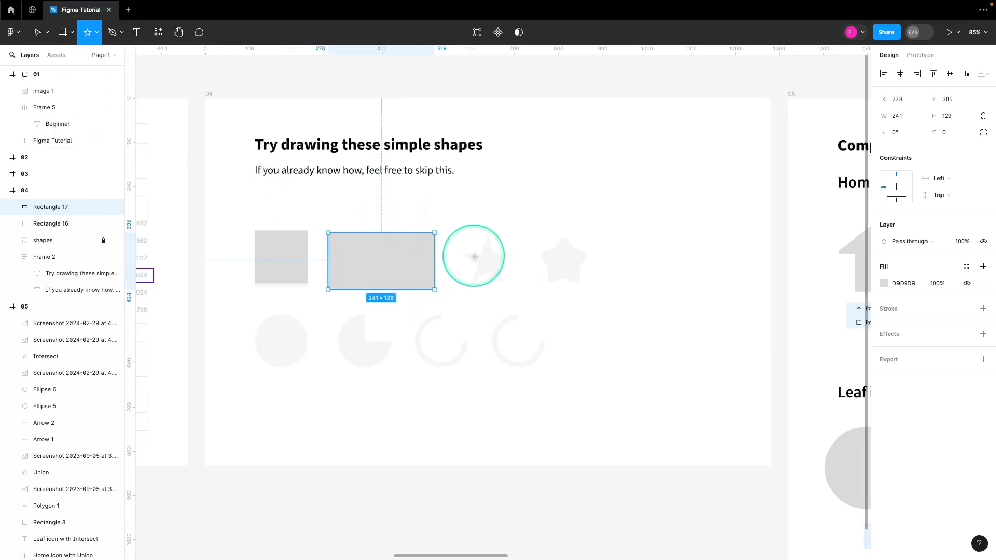
left_click_drag(460, 247, 507, 294)
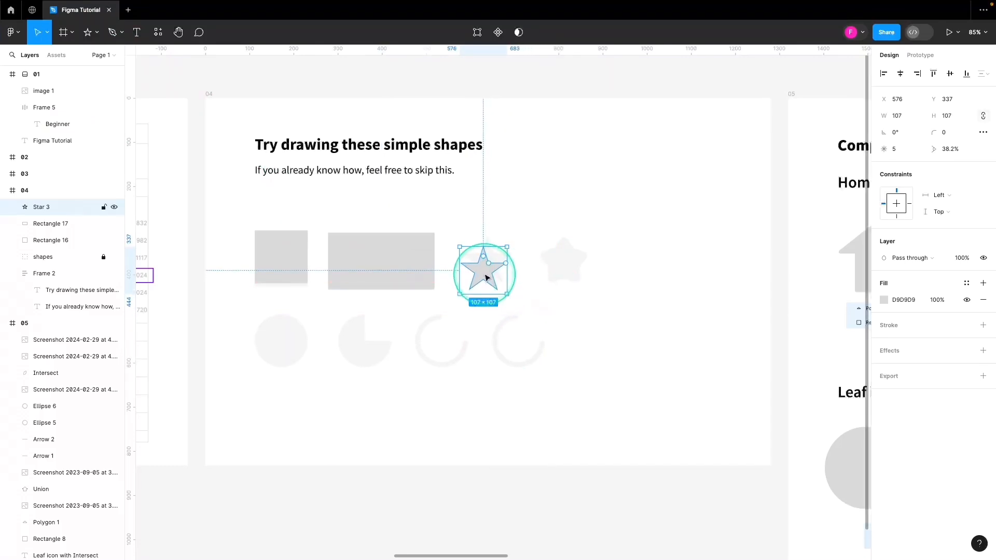
left_click(576, 273)
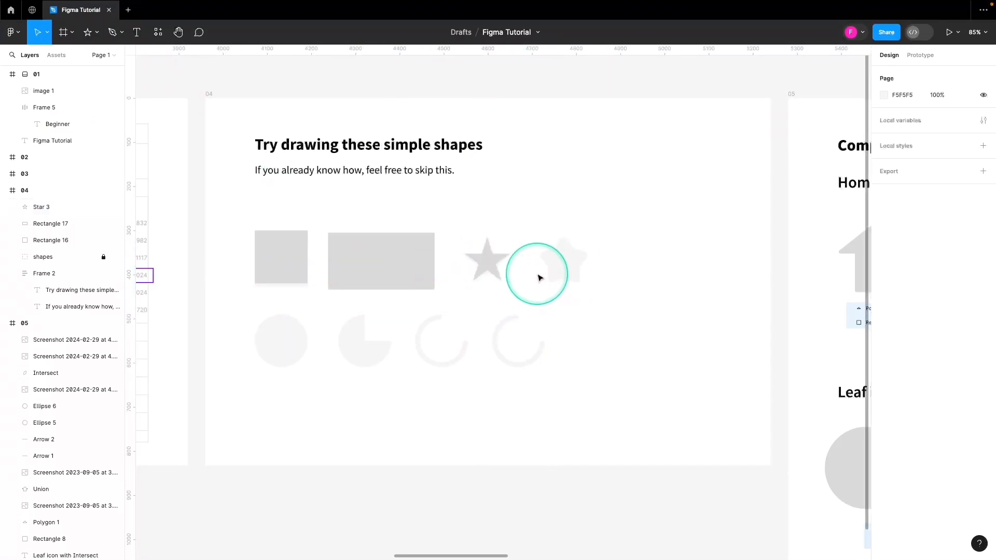
Step: Duplicate the star, enlarge the copy to about 161 × 161 and place it just right of the rounded reference star
left_click(485, 261)
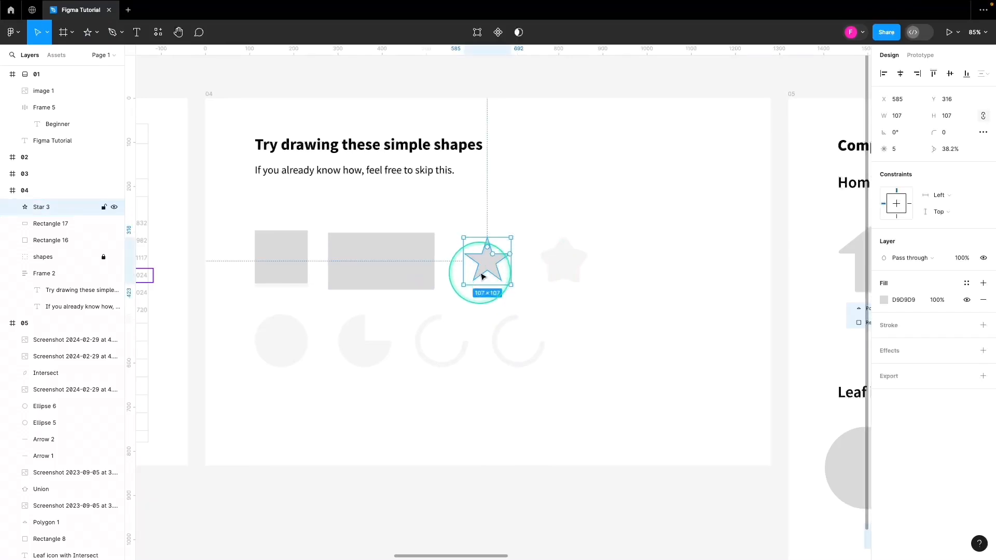
key("super+d")
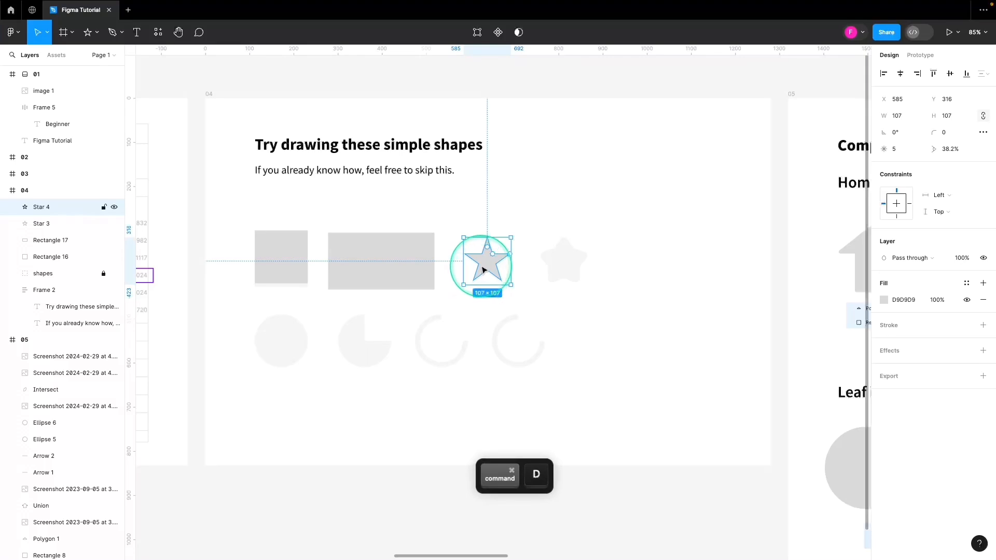
left_click_drag(483, 270, 627, 327)
scroll(585, 272, "up", 5)
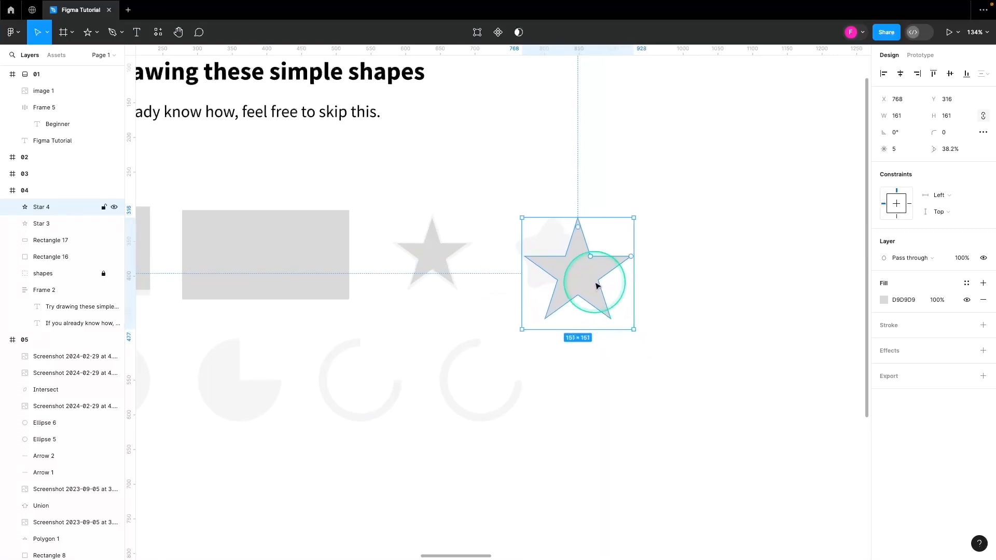
left_click_drag(596, 285, 643, 257)
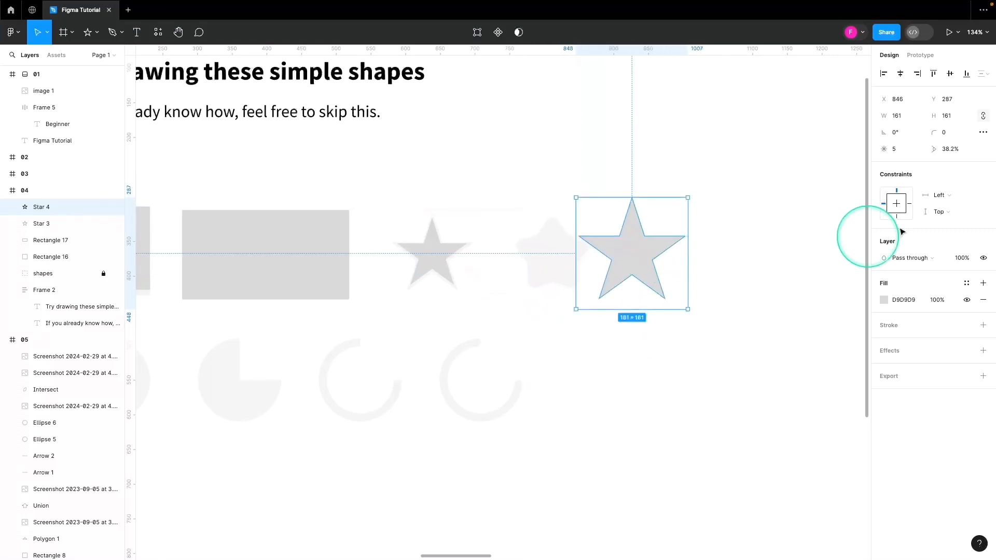
Step: Round the duplicated star's points with a corner radius of 10
left_click(956, 134)
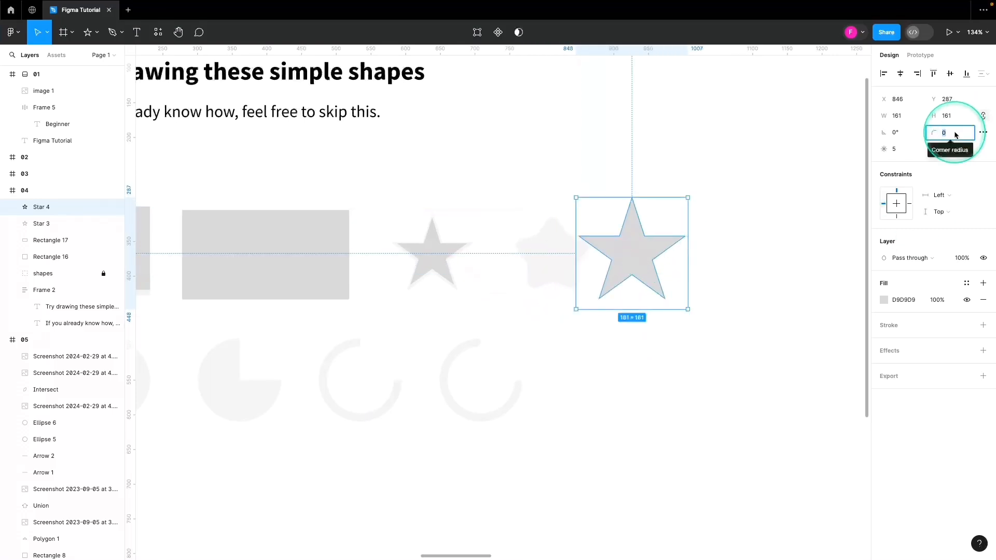
key("Up")
key("Up")
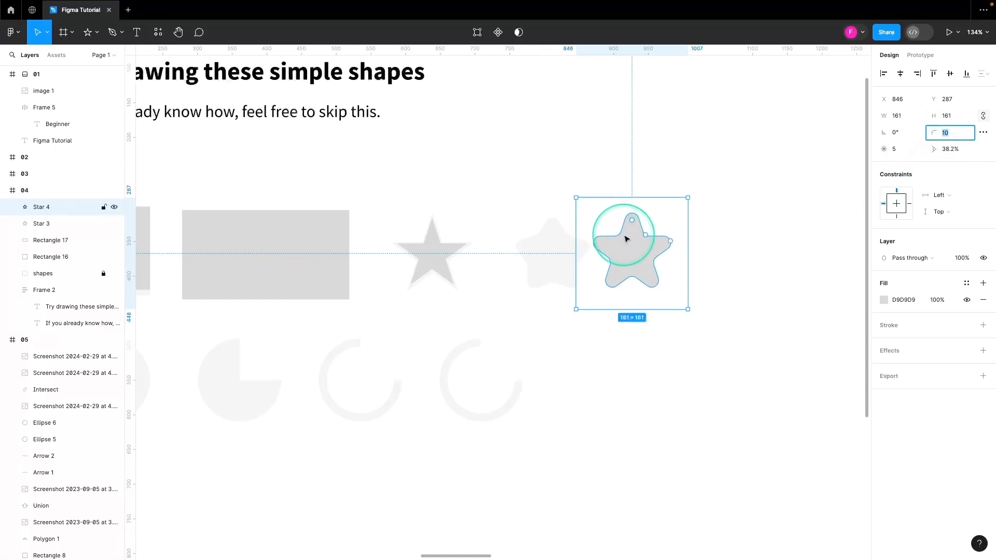
Step: Set the rounded star's ratio to 51.2% and move the star over the rounded reference star
left_click(957, 150)
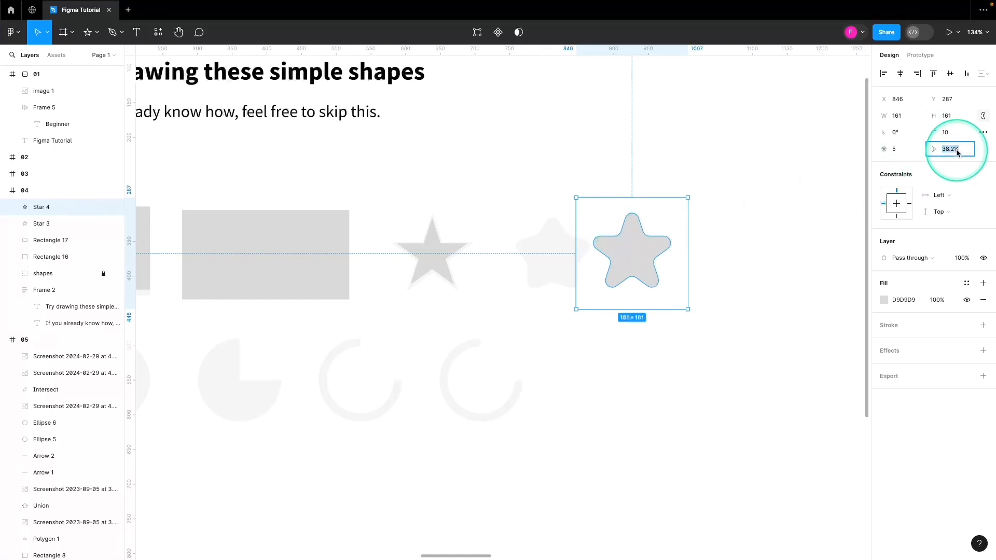
key("Up")
key("Up")
key("Up")
key("shift+Up")
key("shift+Up")
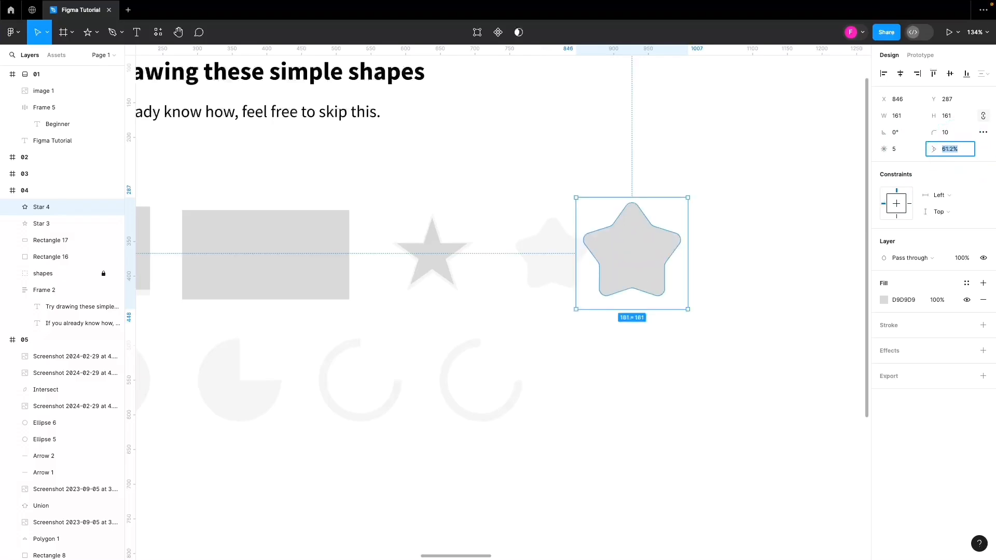
key("shift+Down")
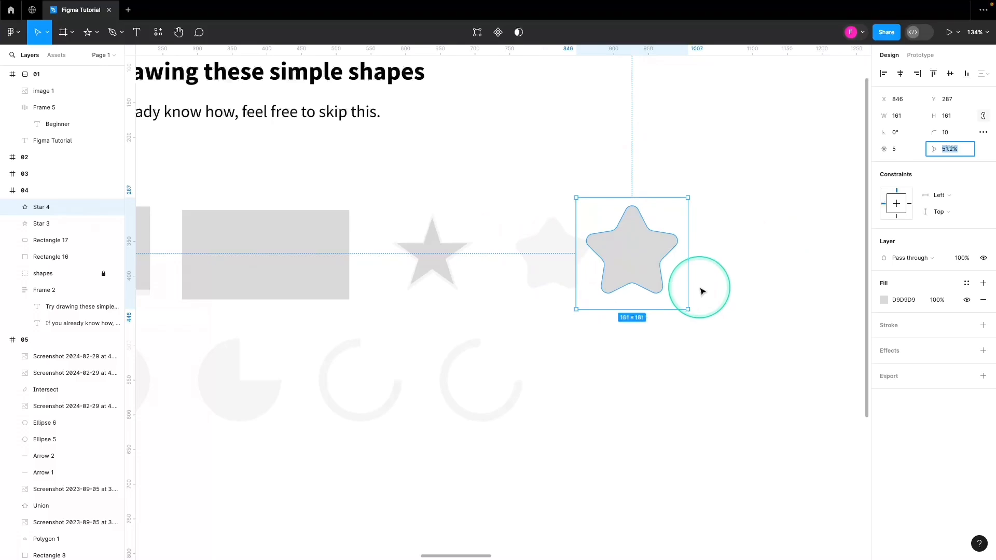
left_click(763, 304)
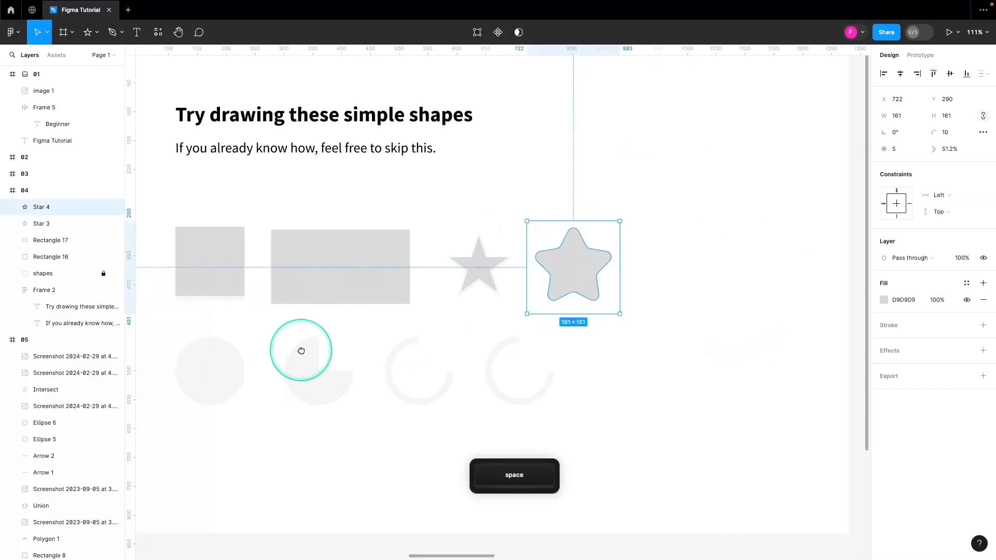
Step: Draw a circle about 111 × 111 with the Ellipse tool and align it over the first reference circle in the lower row
left_click_drag(300, 349, 543, 289)
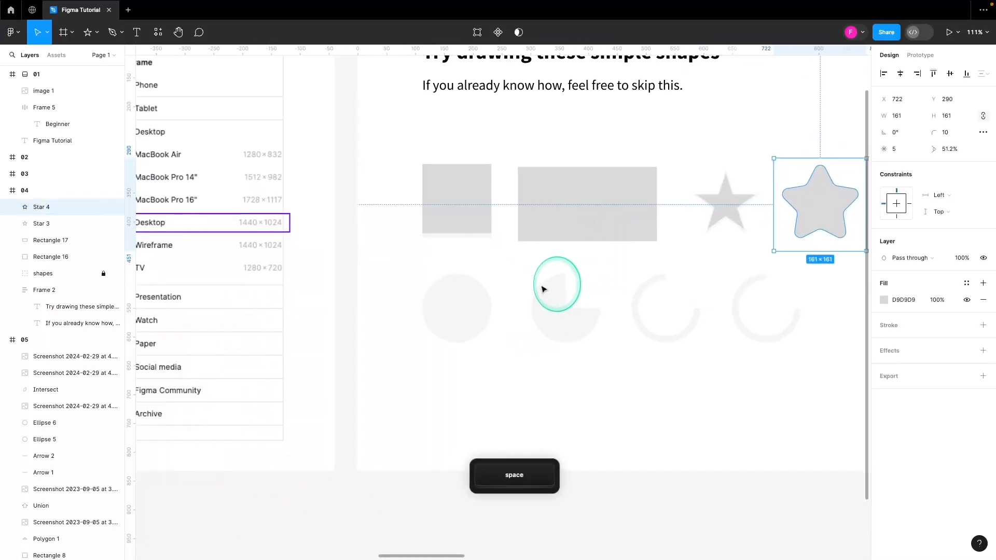
scroll(457, 307, "up", 2)
left_click_drag(533, 379, 472, 364)
left_click(96, 33)
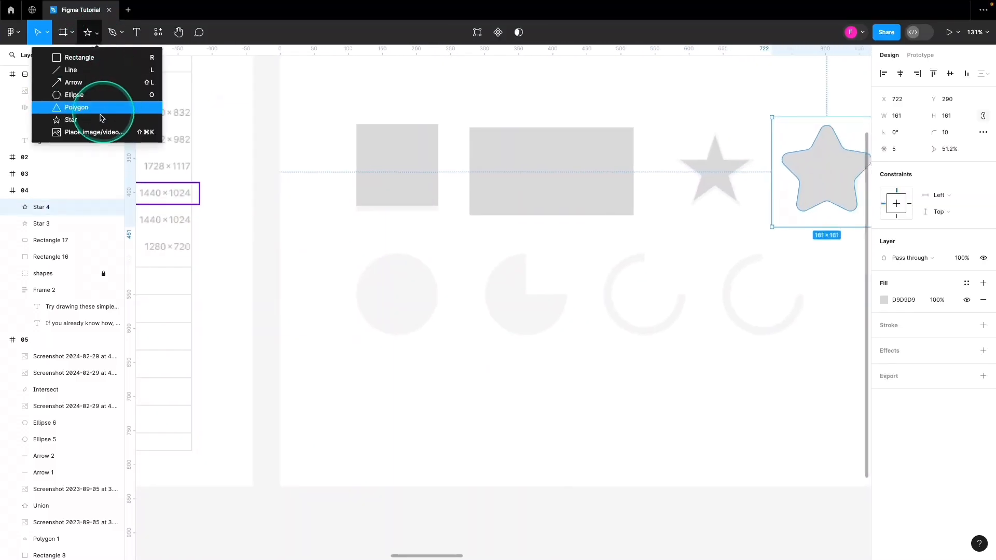
left_click(75, 99)
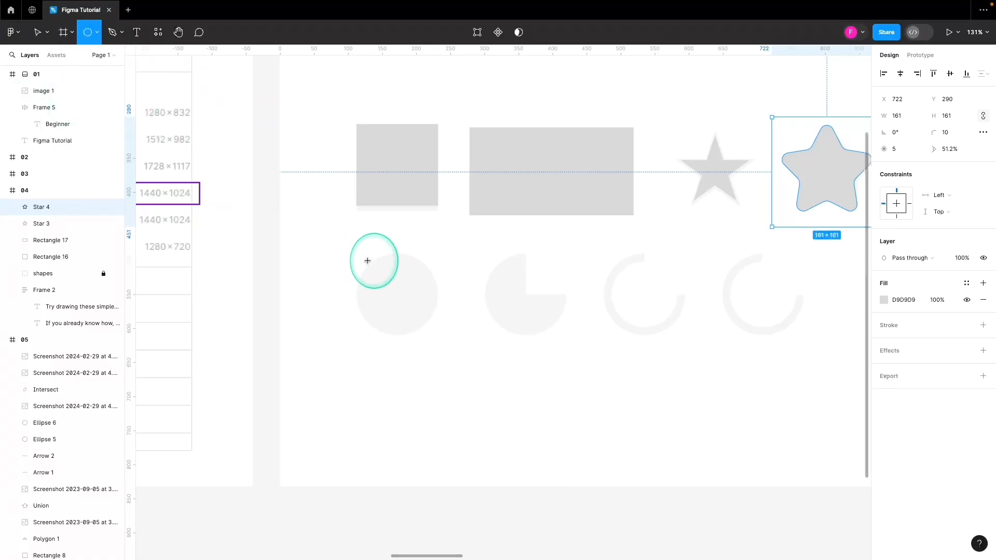
left_click_drag(367, 260, 442, 336)
left_click_drag(410, 305, 402, 302)
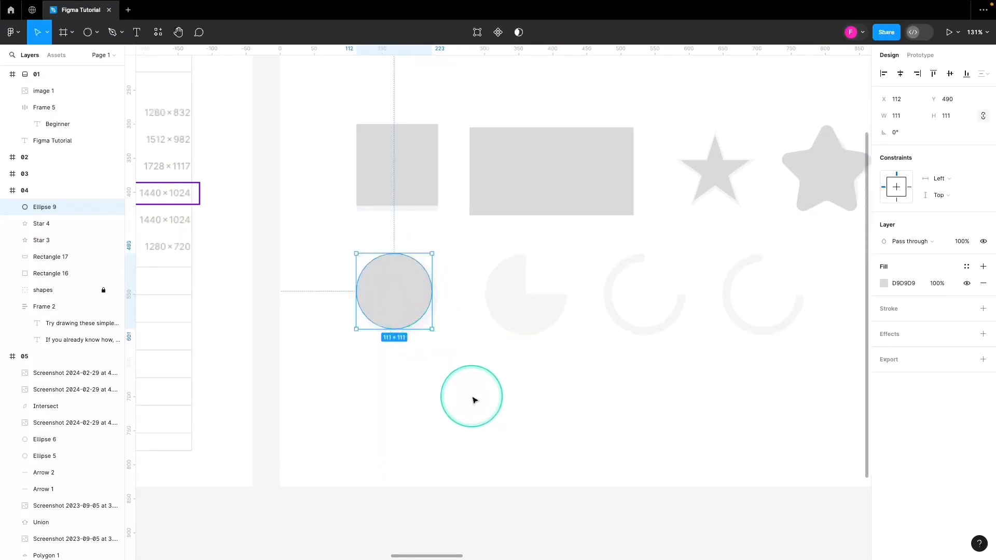
Step: Draw a second circle about 141 × 141 and place it over the three-quarter pie reference shape
key("o")
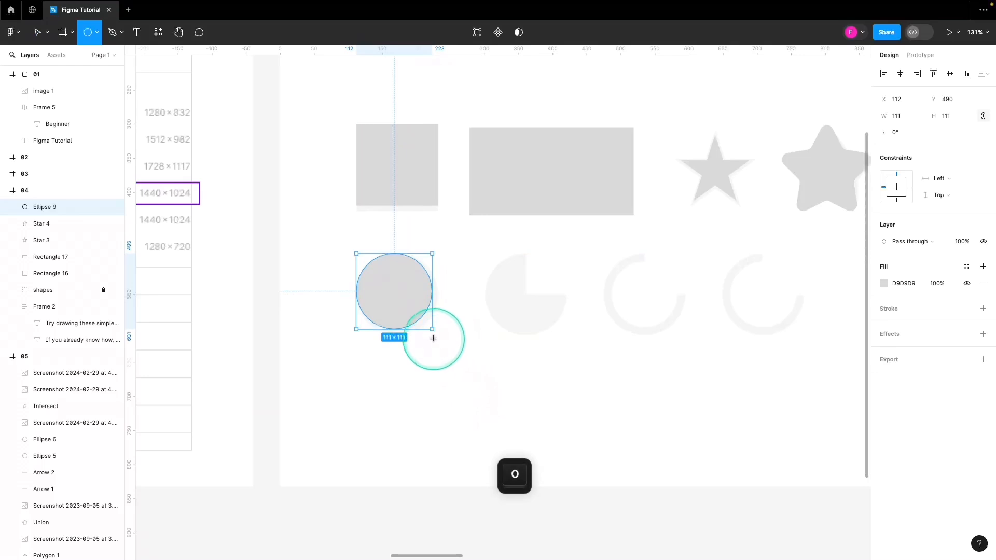
mouse_move(438, 344)
left_mouse_down()
mouse_move(476, 441)
mouse_move(493, 451)
mouse_move(492, 432)
mouse_move(496, 451)
mouse_move(485, 445)
mouse_move(493, 444)
left_mouse_up()
key("shift")
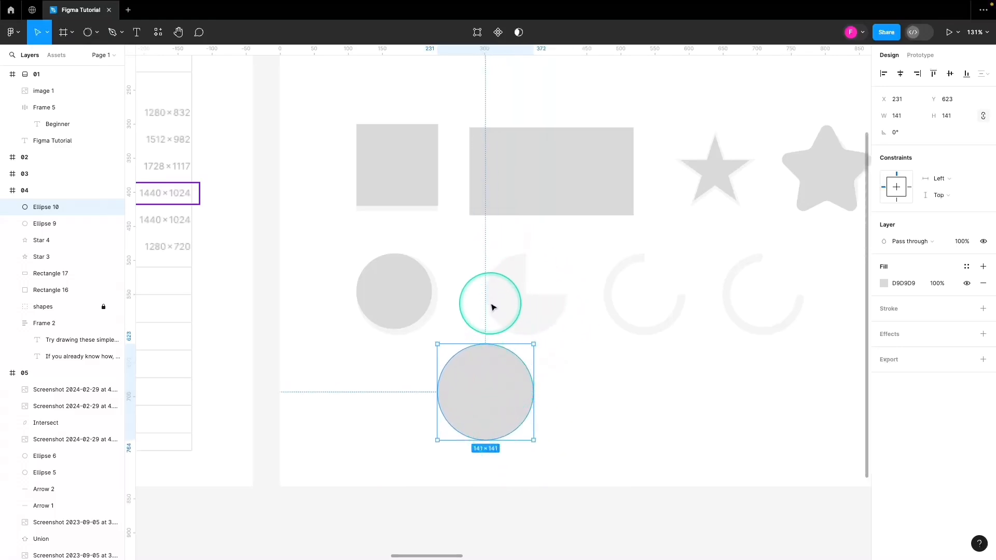
mouse_move(505, 399)
left_click_drag(506, 402, 539, 309)
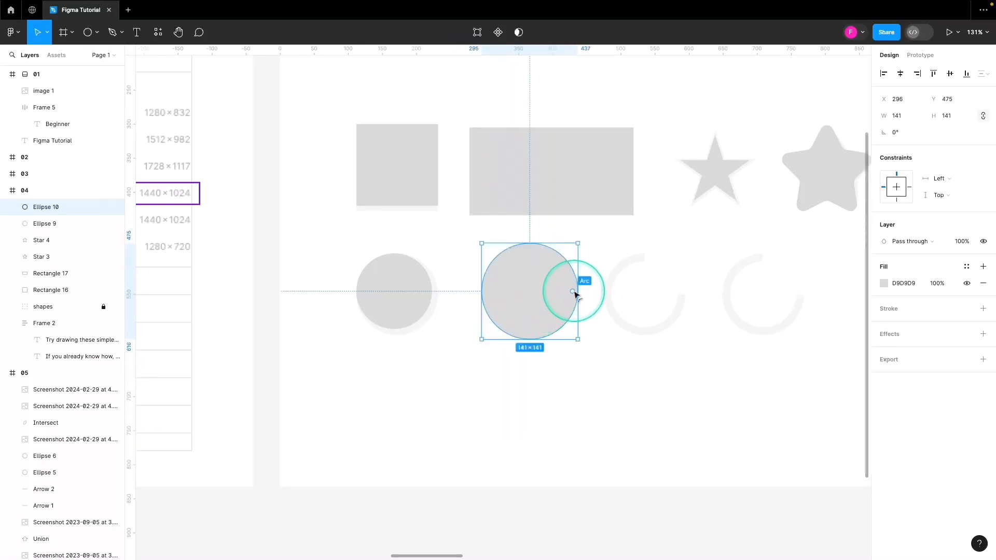
Step: Sweep the 141 × 141 circle into a 75% pie and duplicate the pie to the right of the original
scroll(573, 291, "up", 5)
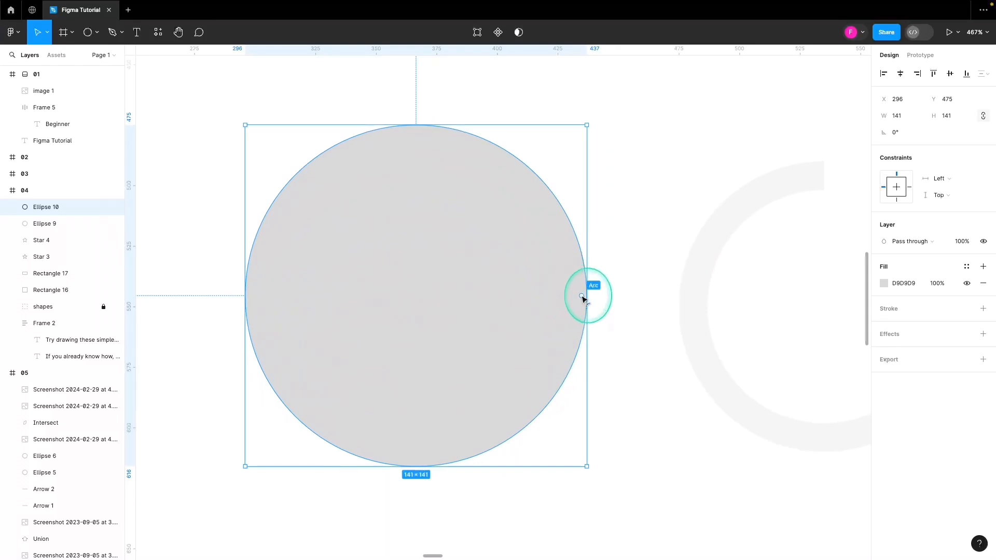
left_click_drag(582, 296, 419, 128)
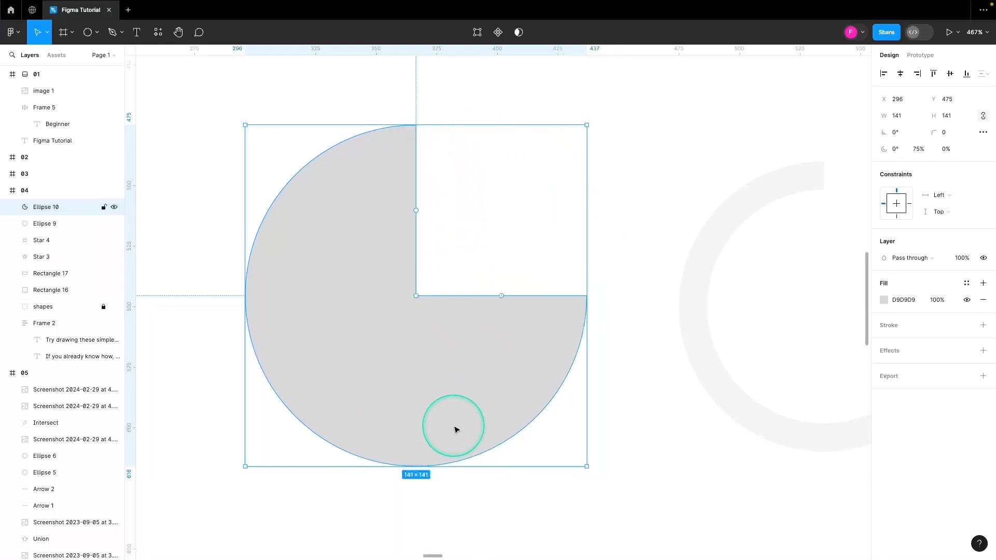
scroll(452, 425, "down", 3)
key("space")
left_click_drag(438, 363, 581, 359)
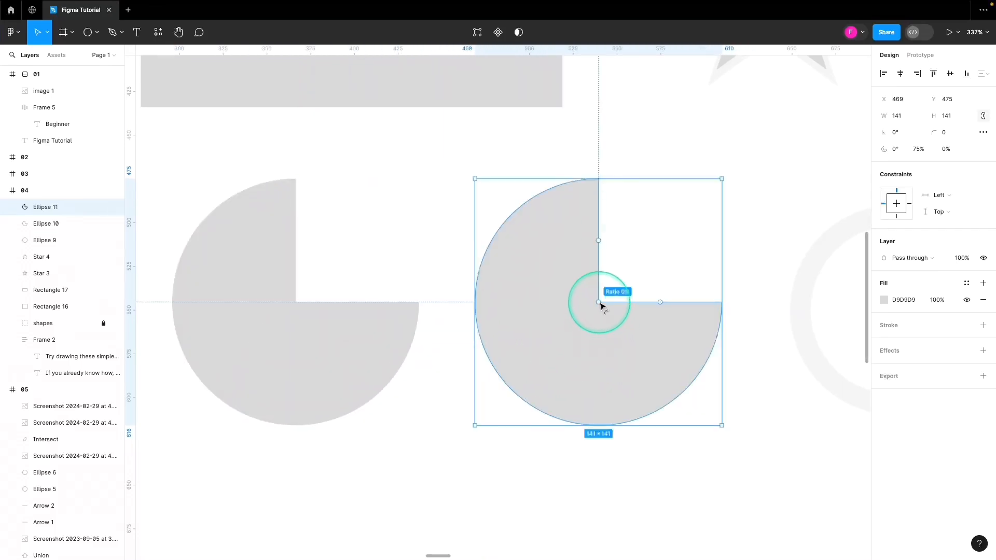
Step: Hollow the duplicated pie to a ratio of 85.55% and move the open ring over the first open-ring reference shape
left_click_drag(600, 305, 767, 349)
left_click_drag(416, 431, 325, 435)
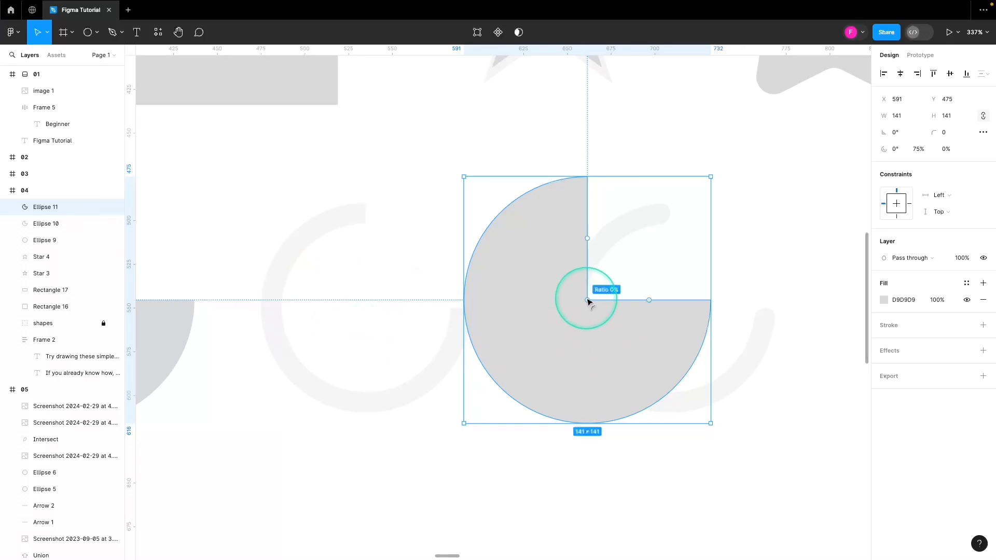
left_click_drag(588, 300, 522, 385)
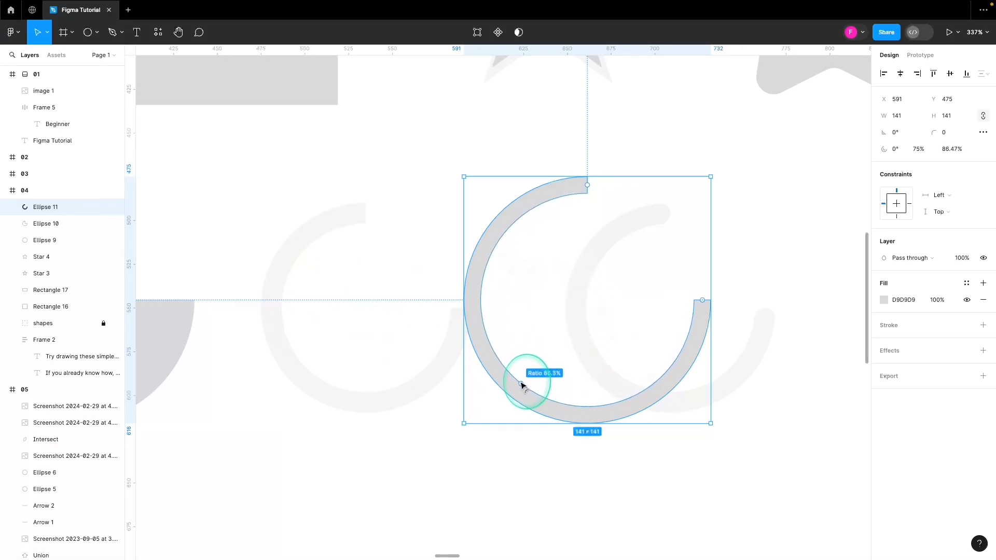
left_click_drag(680, 280, 471, 280)
Step: Duplicate the open ring and place the copy to the right of the rounded open-ring reference shape
key("super+d")
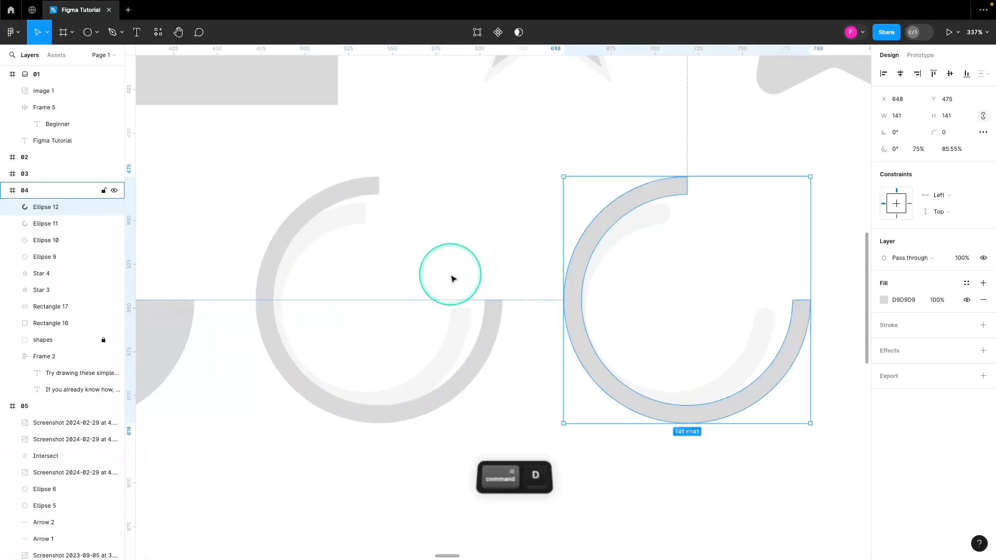
key("space")
left_click_drag(748, 312, 482, 215)
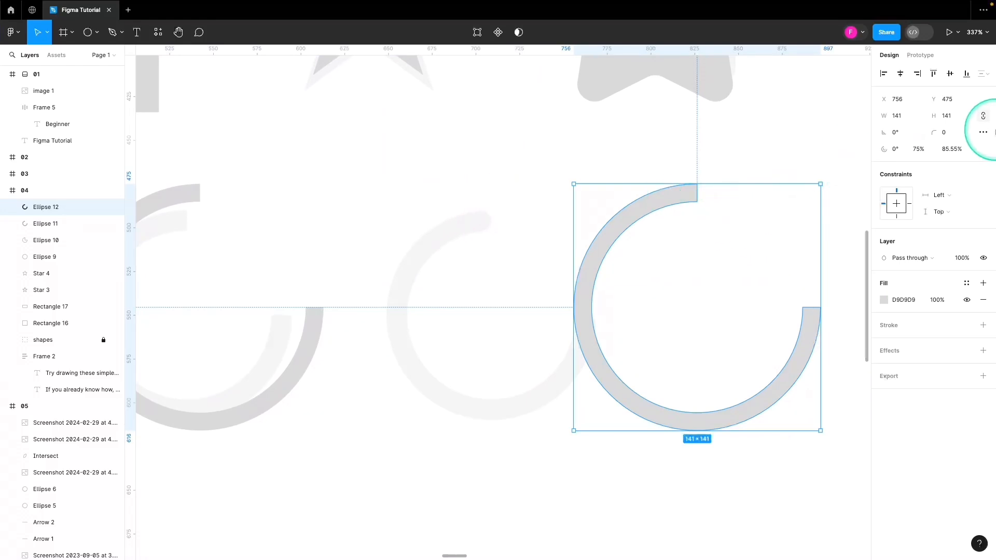
Step: Round the copied ring's ends with a corner radius of 50 and move it over the rounded open-ring reference
left_click(958, 133)
key("shift+Up")
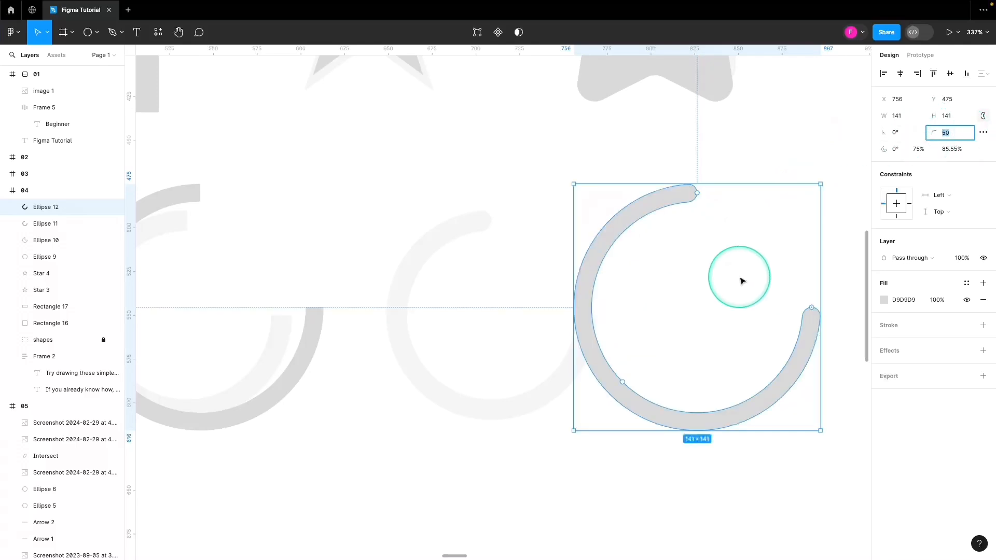
left_click_drag(738, 278, 536, 285)
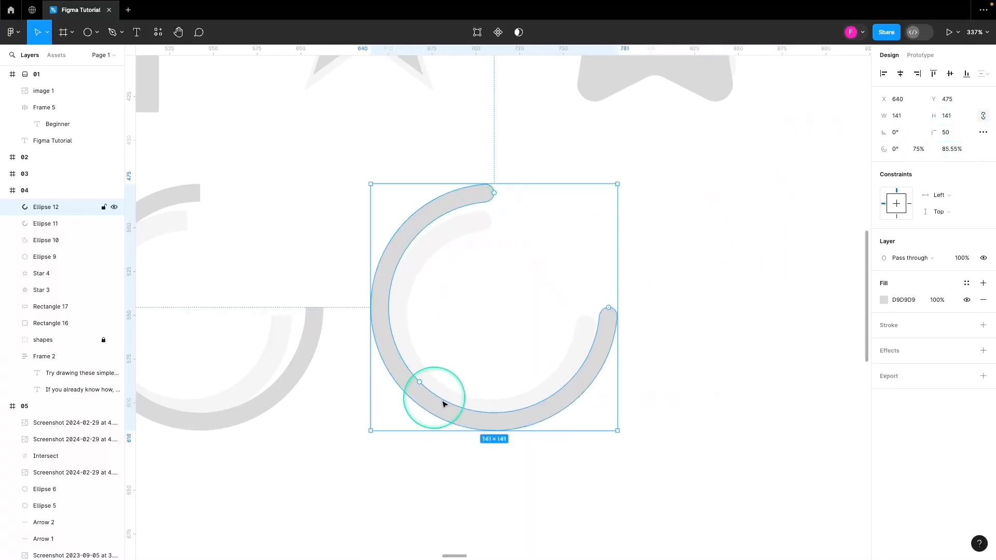
Step: Delete all the shapes drawn over the references in frame 04
scroll(617, 311, "down", 5)
left_click_drag(311, 236, 691, 412)
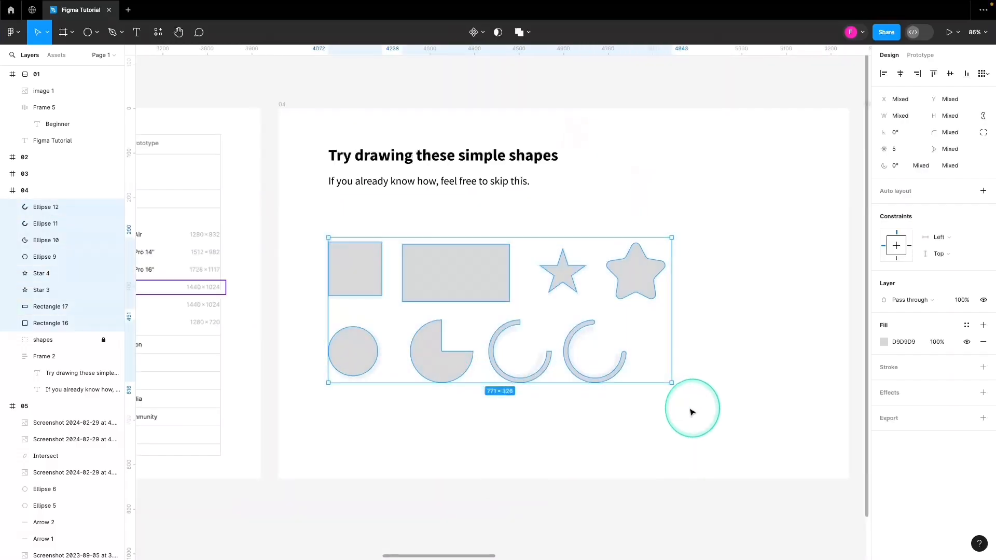
key("Escape")
Step: Inspect the polygon and the rectangle that make up the home icon in frame 05, and find the Polygon tool
scroll(659, 407, "right", 10)
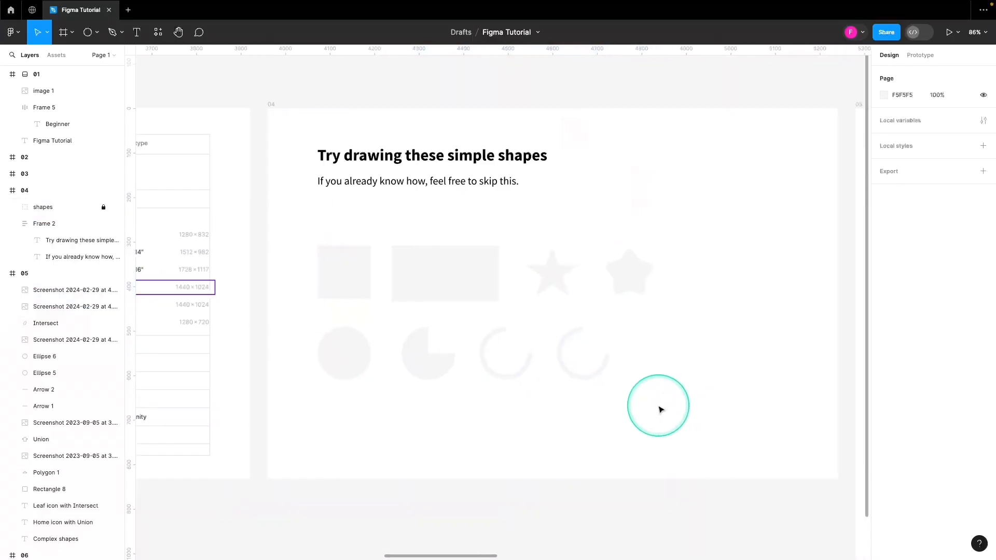
scroll(659, 407, "right", 6)
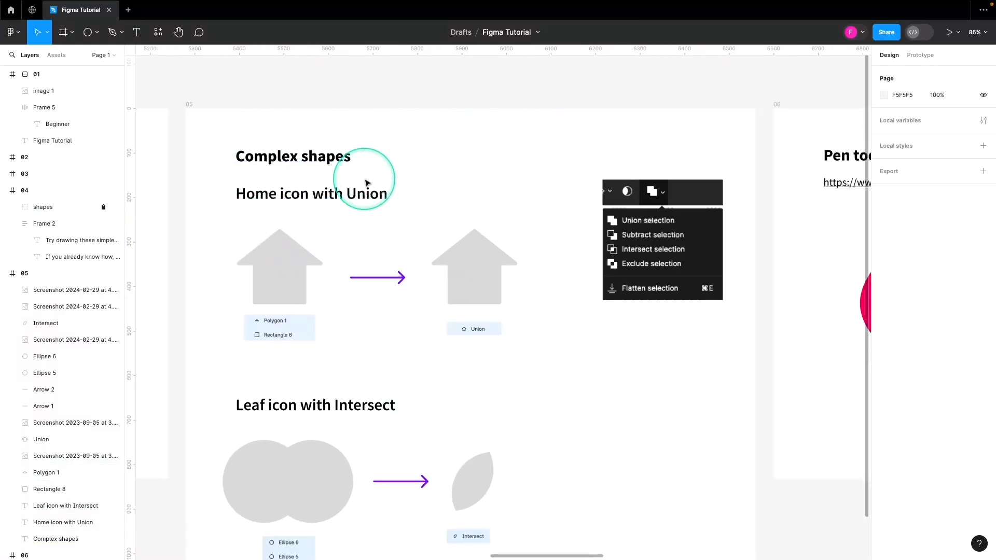
scroll(249, 228, "up", 1)
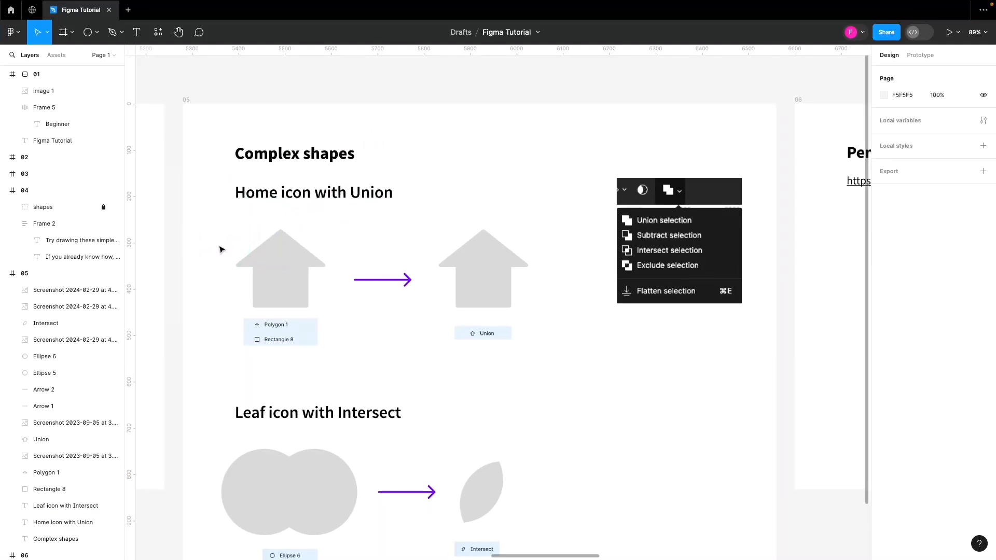
scroll(249, 262, "up", 2)
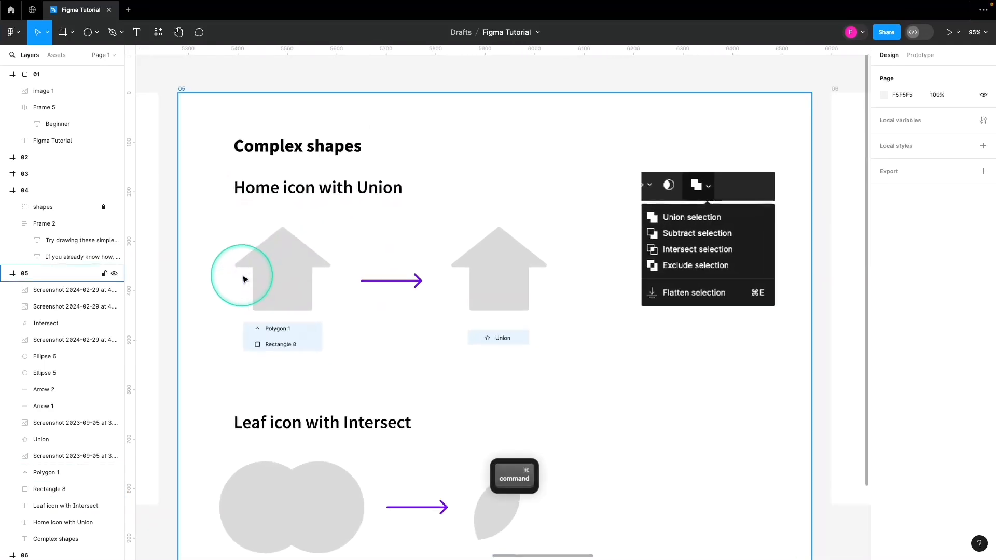
left_click(285, 252)
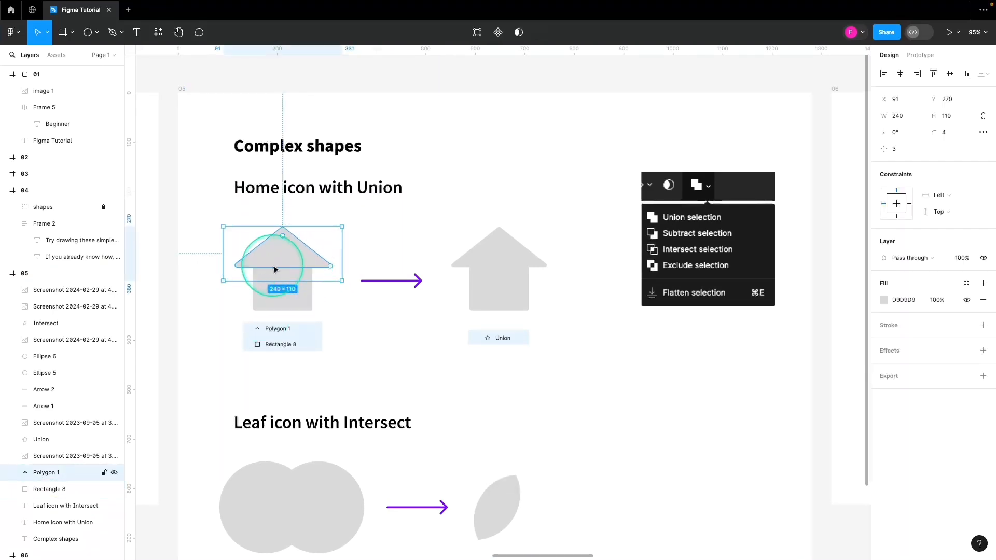
left_click(95, 33)
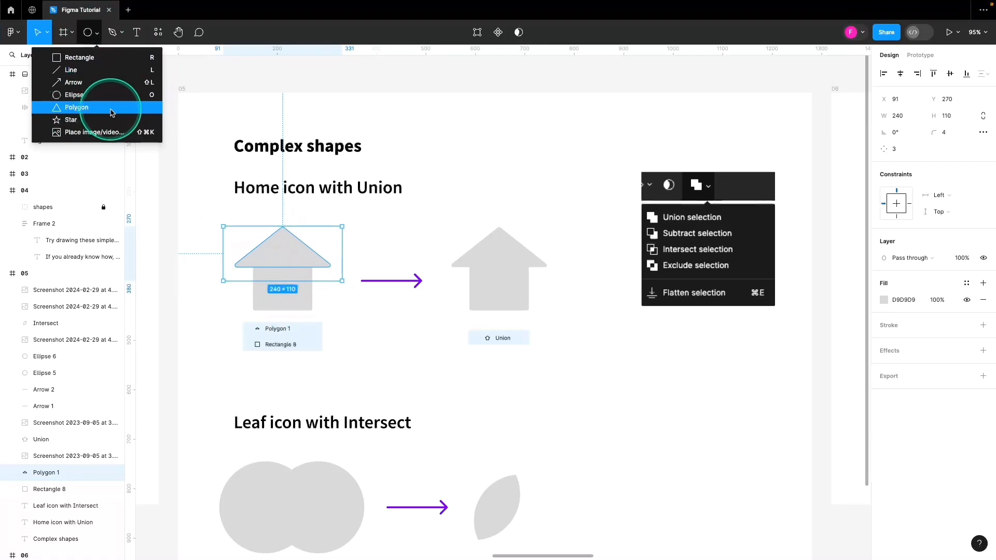
left_click(289, 300)
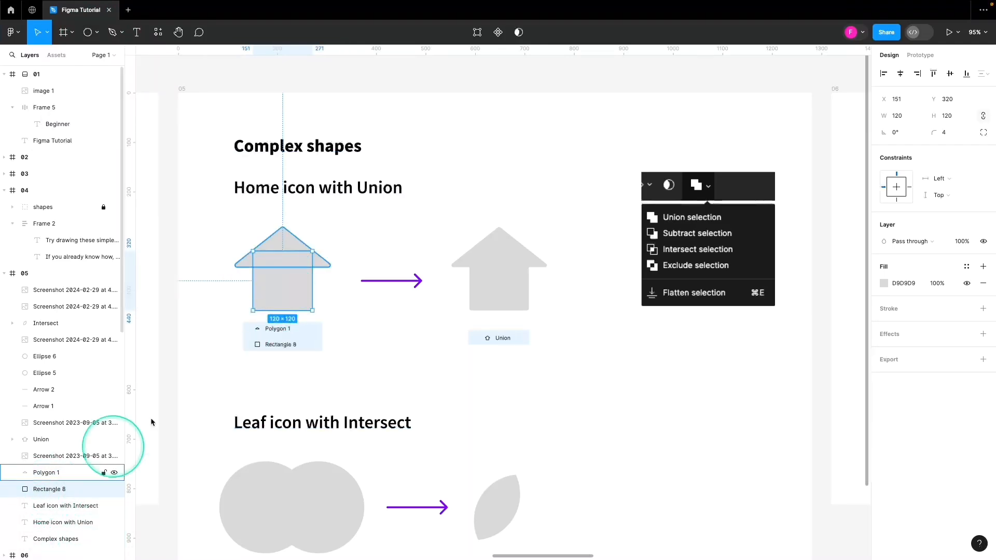
Step: Combine the home icon's polygon and rectangle with Union selection, and undo the union
left_click_drag(245, 230, 299, 303)
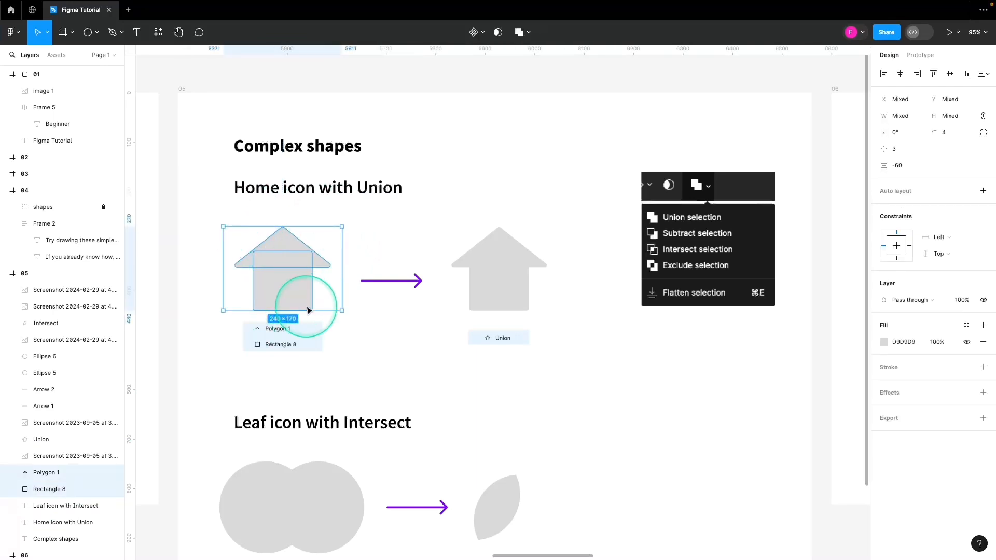
left_click(529, 35)
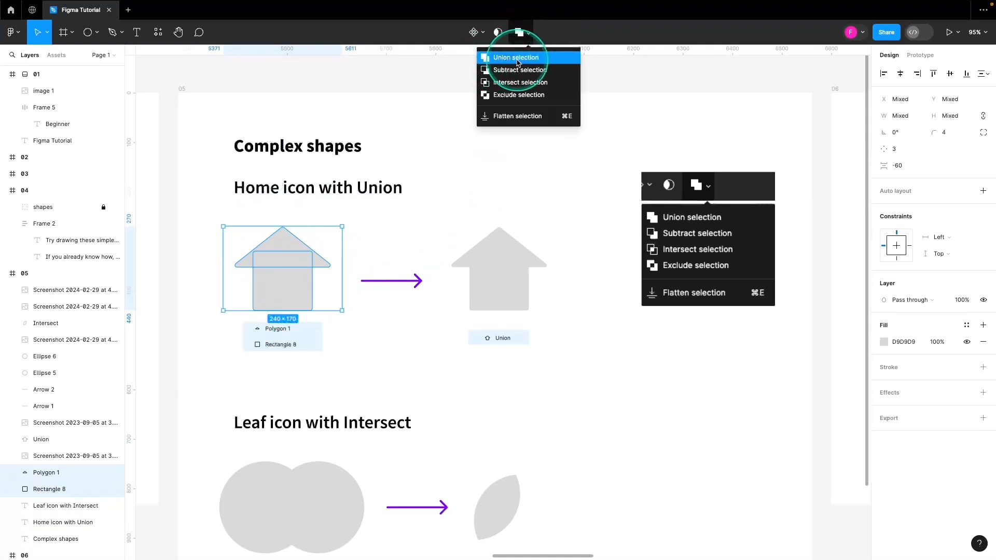
left_click(488, 58)
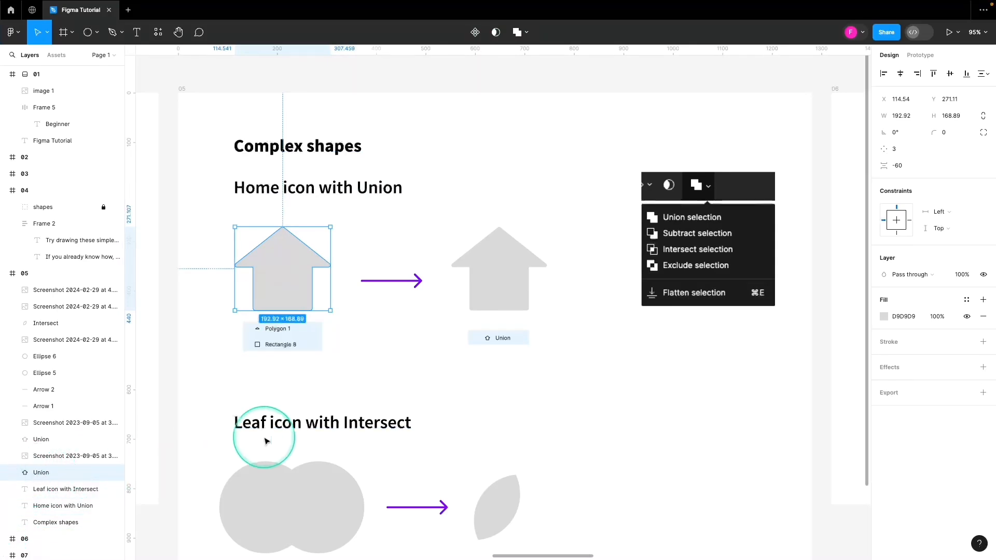
key("super+z")
left_click(341, 373)
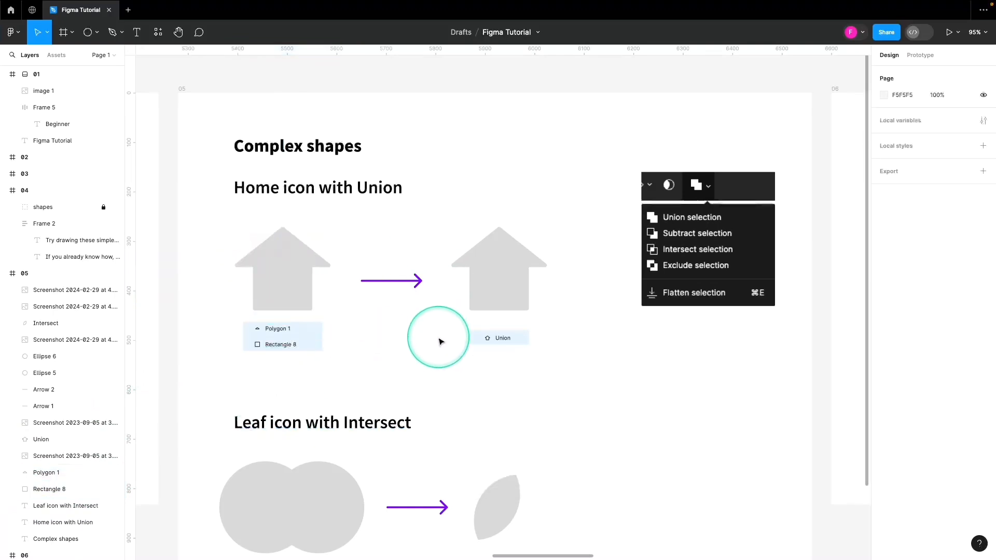
Step: Intersect the two overlapping circles under "Leaf icon with Intersect" to form a leaf shape
scroll(440, 340, "down", 3)
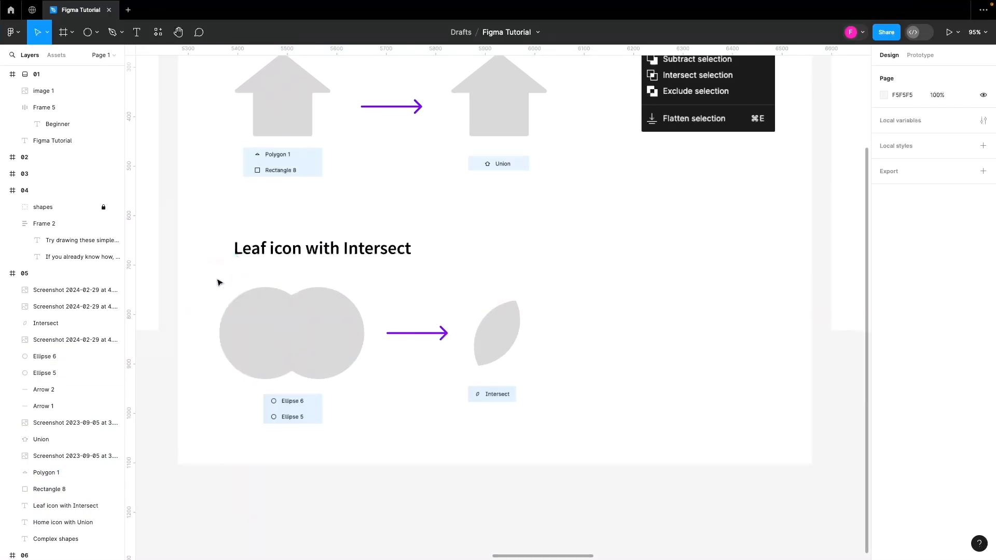
left_click_drag(224, 292, 333, 365)
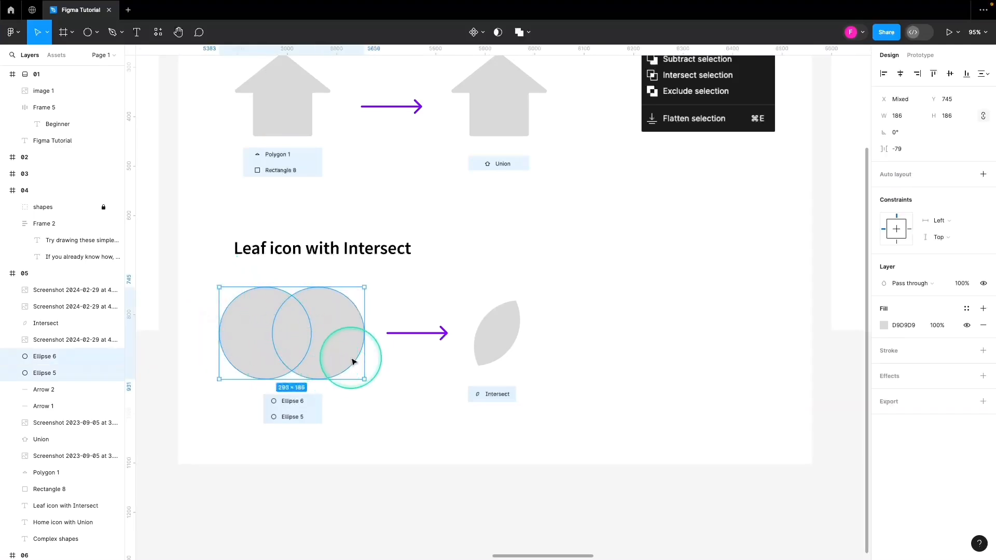
left_click(529, 33)
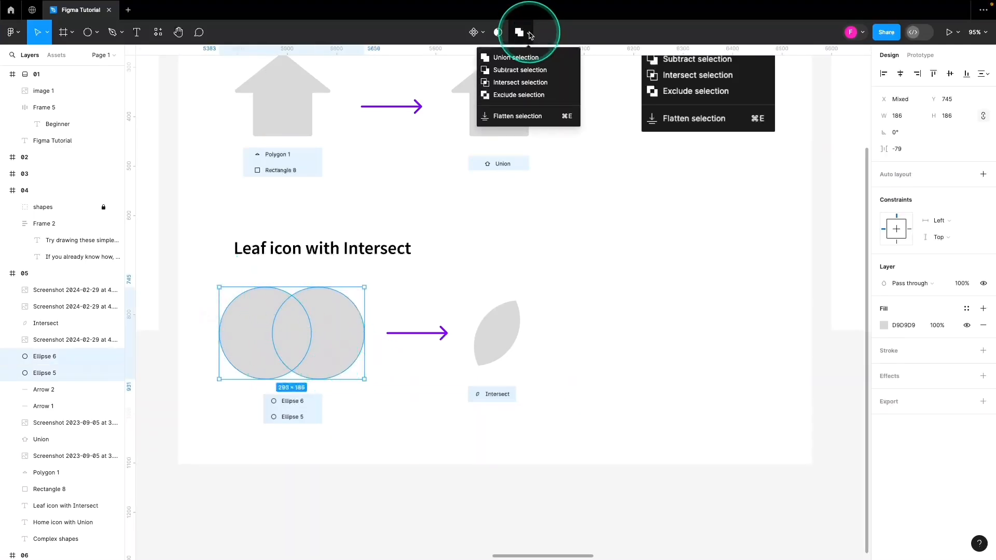
left_click(505, 84)
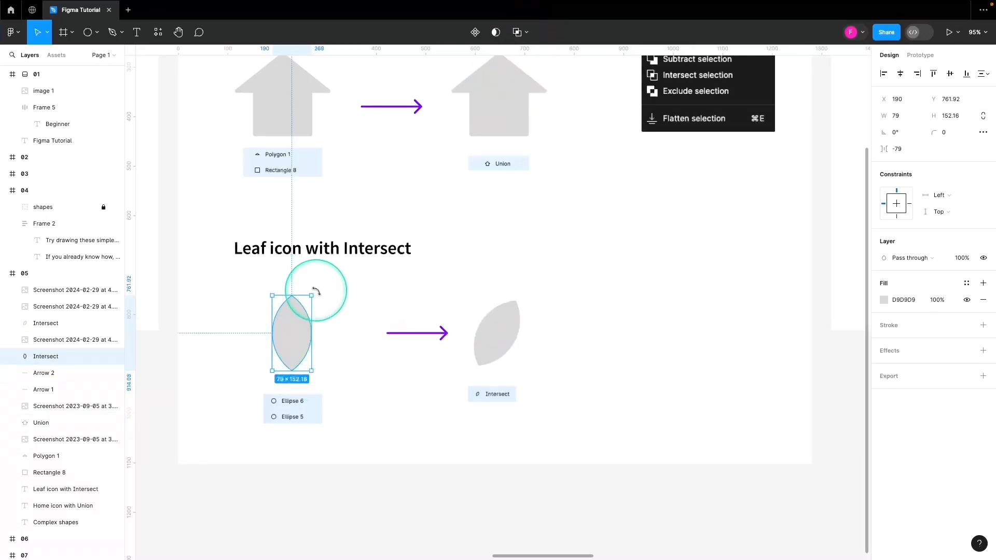
Step: Rotate the leaf shape to -30° and try a free rotation to about -16°
left_click_drag(316, 291, 329, 315)
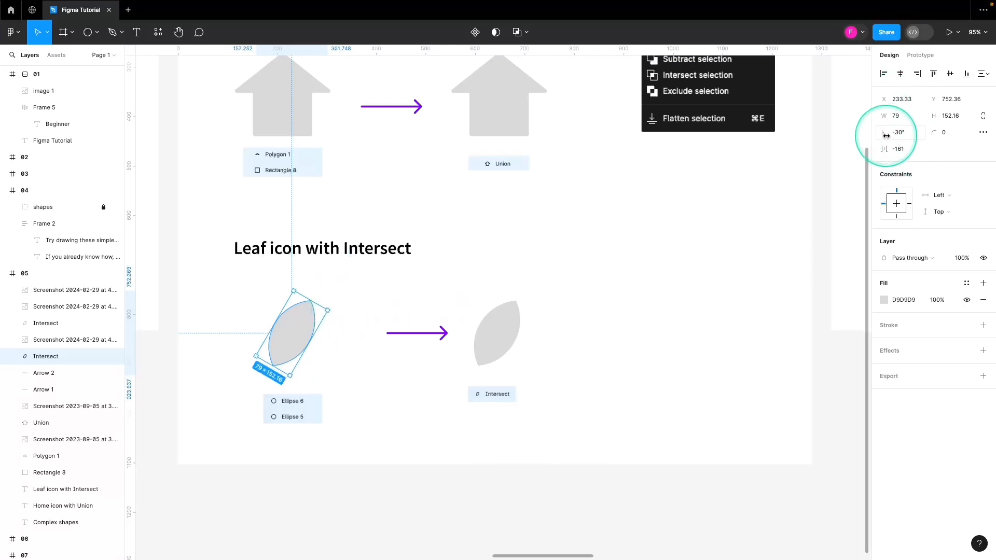
mouse_move(332, 310)
left_mouse_down()
mouse_move(322, 344)
mouse_move(315, 306)
mouse_move(333, 316)
mouse_move(321, 304)
left_mouse_up()
key("shift")
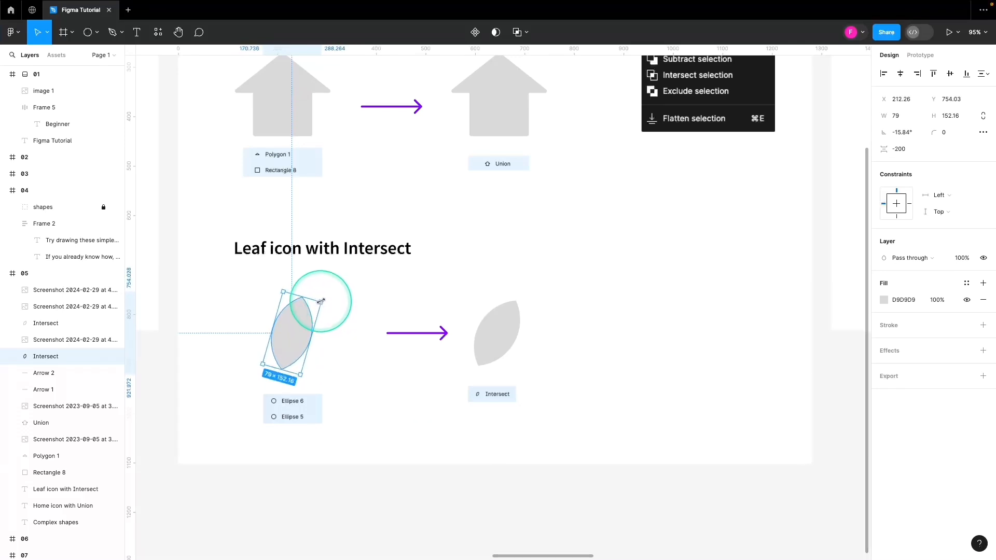
Step: Undo the leaf's rotations and the intersection of the two circles
key("super+z")
key("super+z")
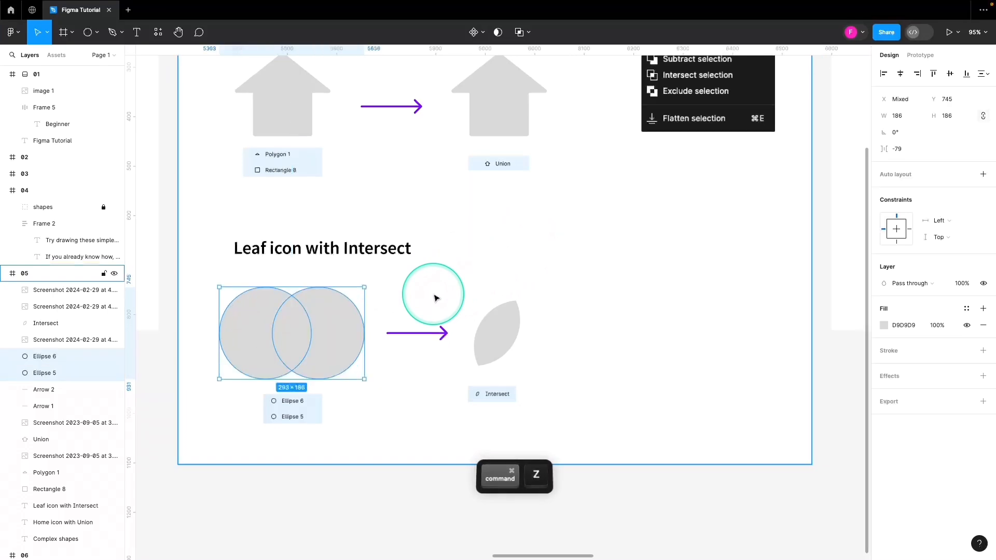
scroll(440, 406, "down", 3)
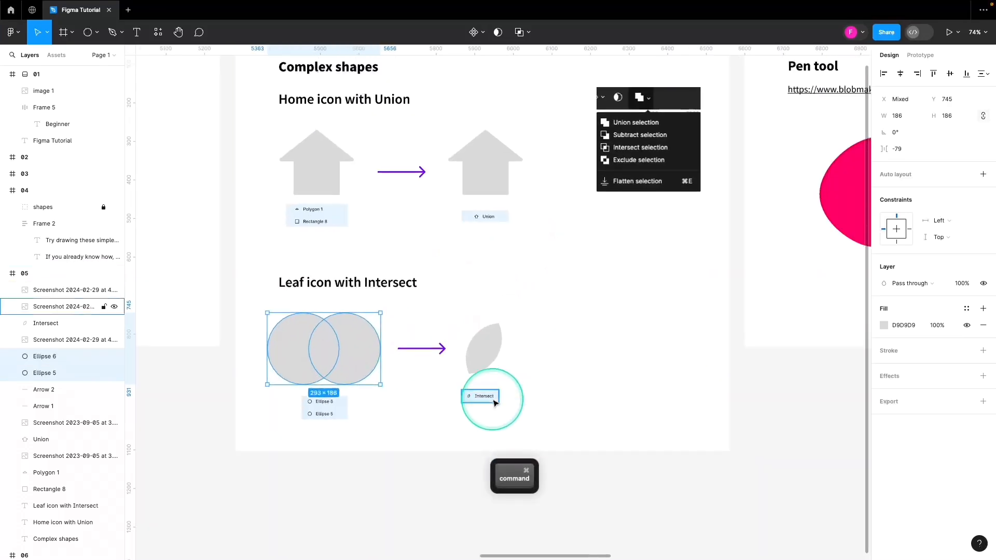
scroll(681, 268, "right", 10)
scroll(405, 217, "up", 3)
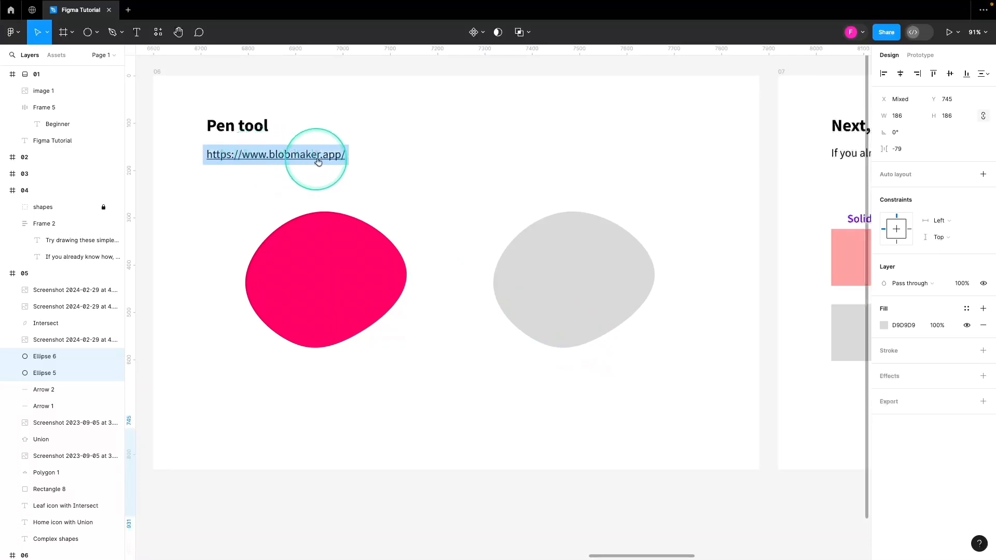
left_click(336, 162)
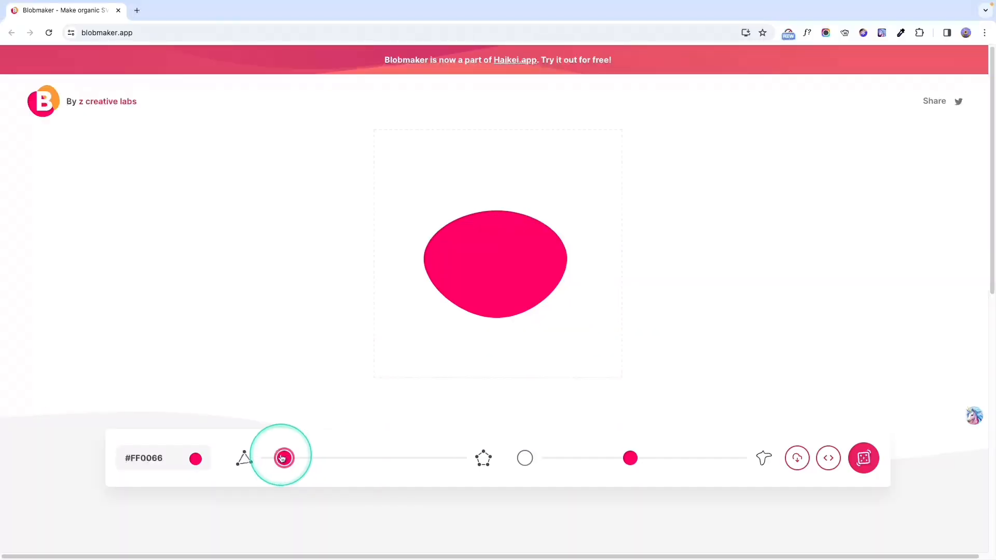
Step: Reshape the #FF0066 blob in Blobmaker by increasing its number of points and making its outline more irregular
left_click_drag(285, 460, 331, 459)
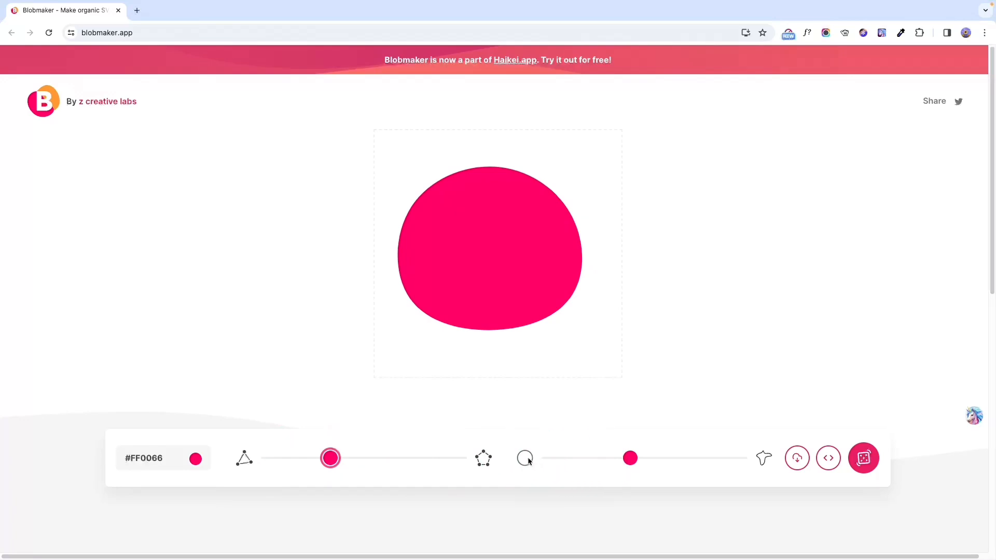
left_click_drag(631, 458, 718, 460)
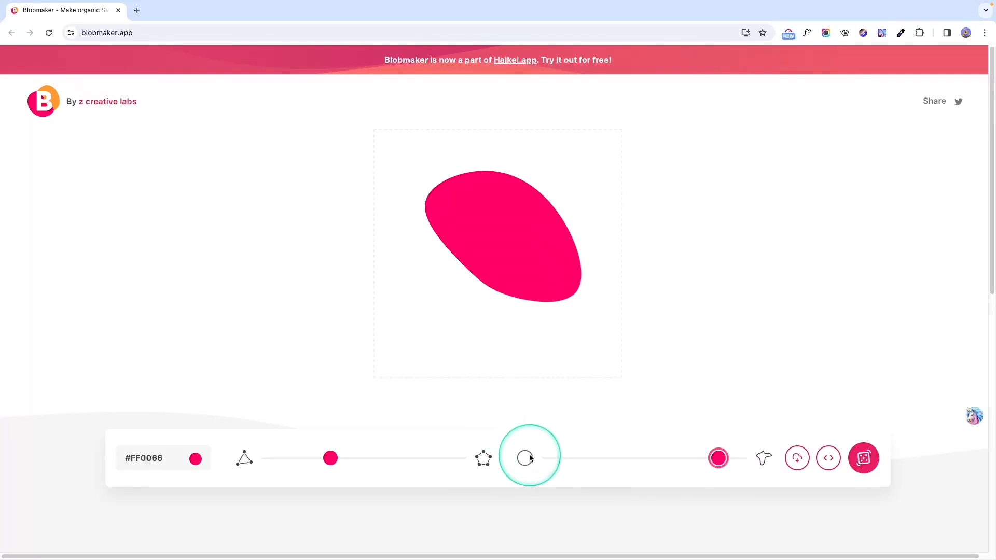
left_click_drag(333, 458, 369, 458)
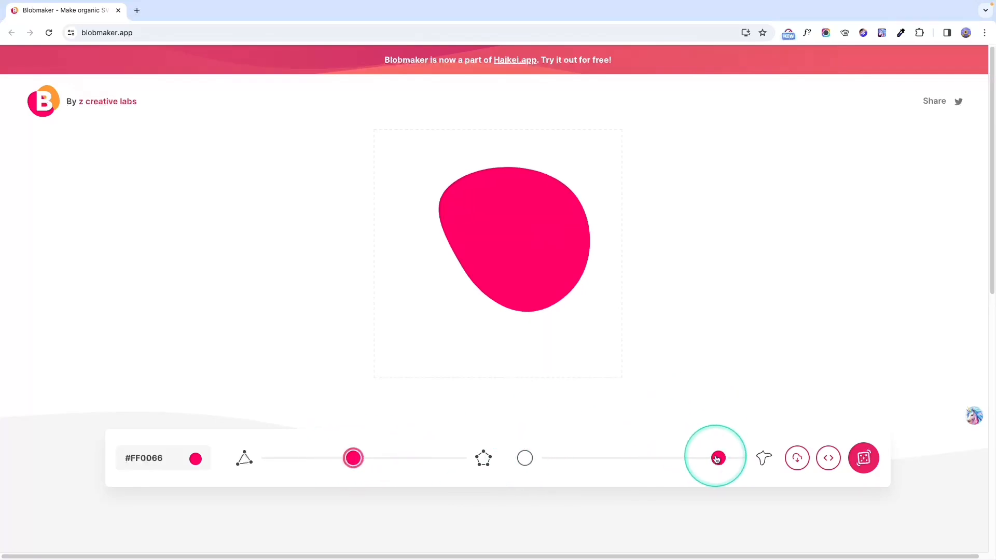
left_click_drag(716, 458, 689, 459)
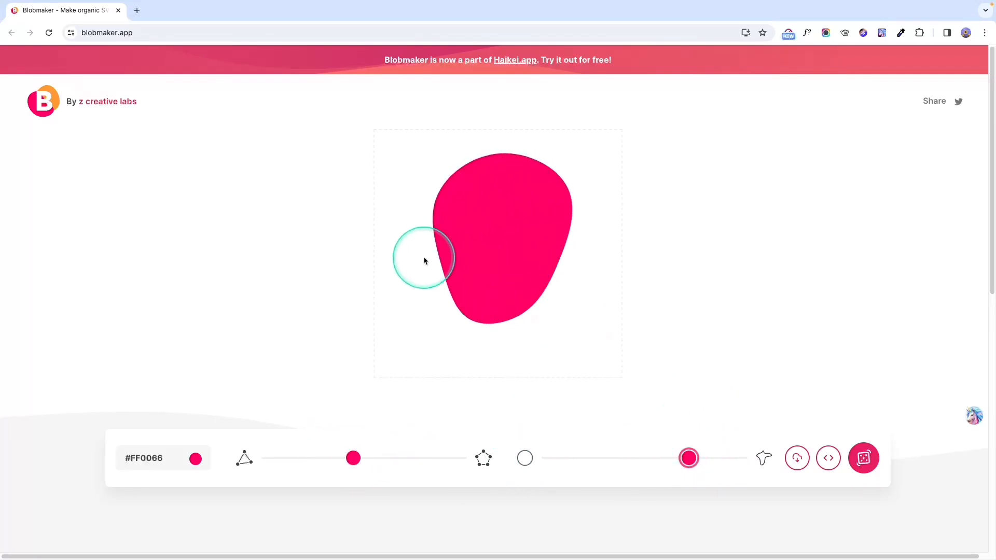
Step: Generate several random variations of the #FF0066 blob in Blobmaker
left_click(872, 458)
left_click(870, 462)
left_click(869, 462)
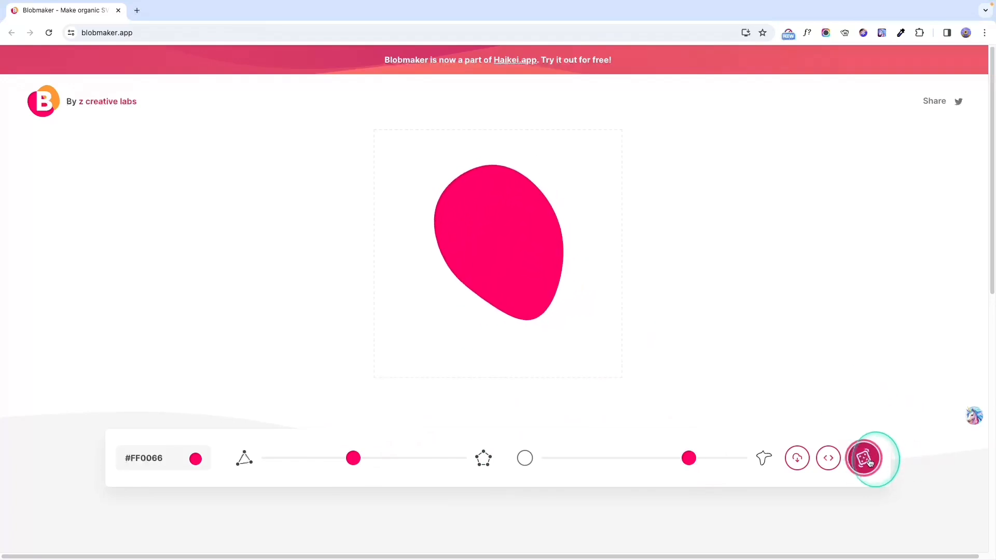
left_click(870, 462)
left_click(870, 462)
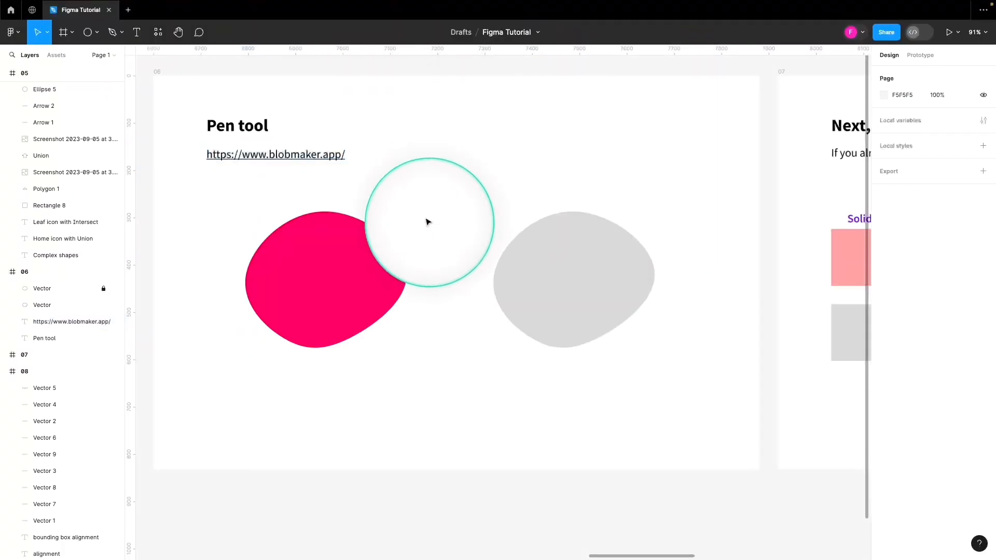
Step: Switch back to Figma and trace the grey blob in frame 06 with the Pen tool as a closed path of four points
key("ctrl")
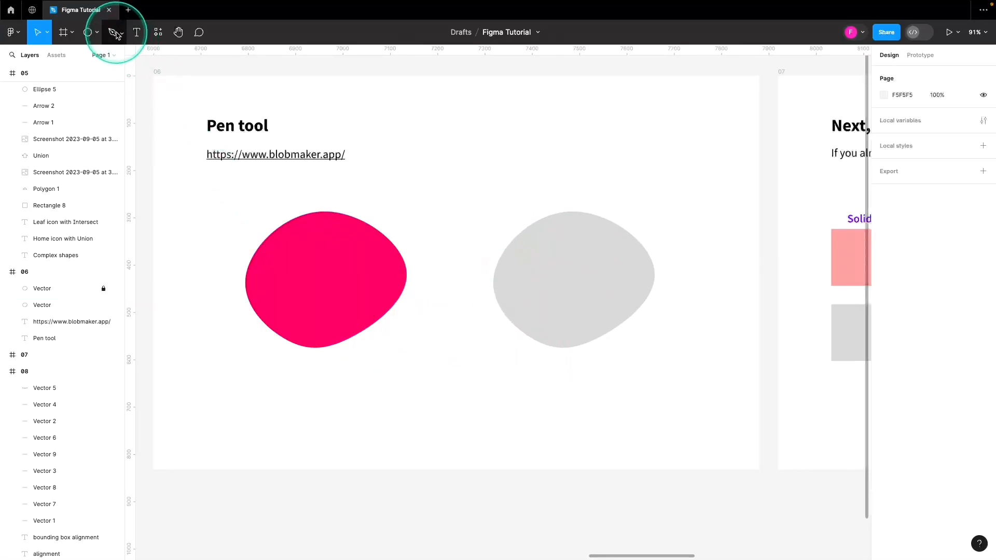
left_click(113, 33)
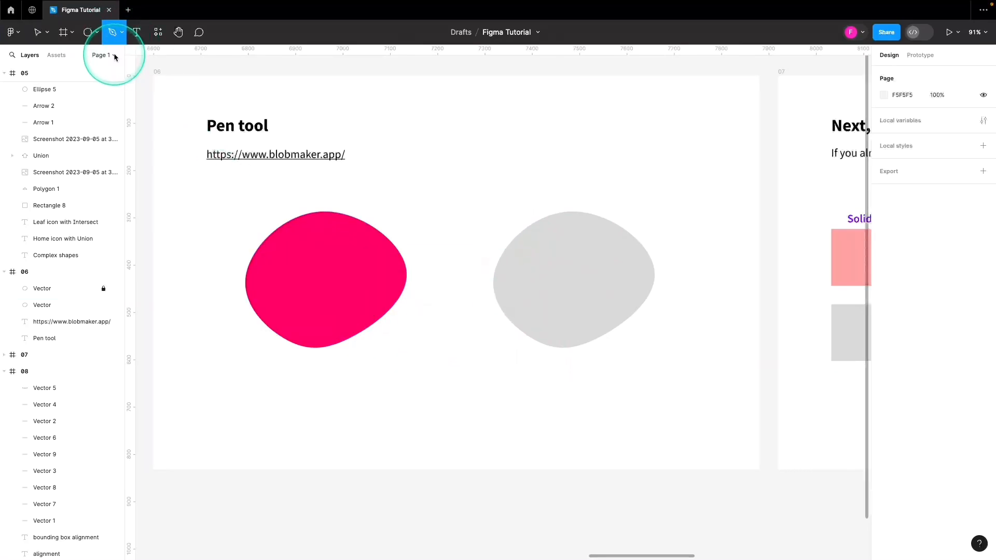
left_click(498, 306)
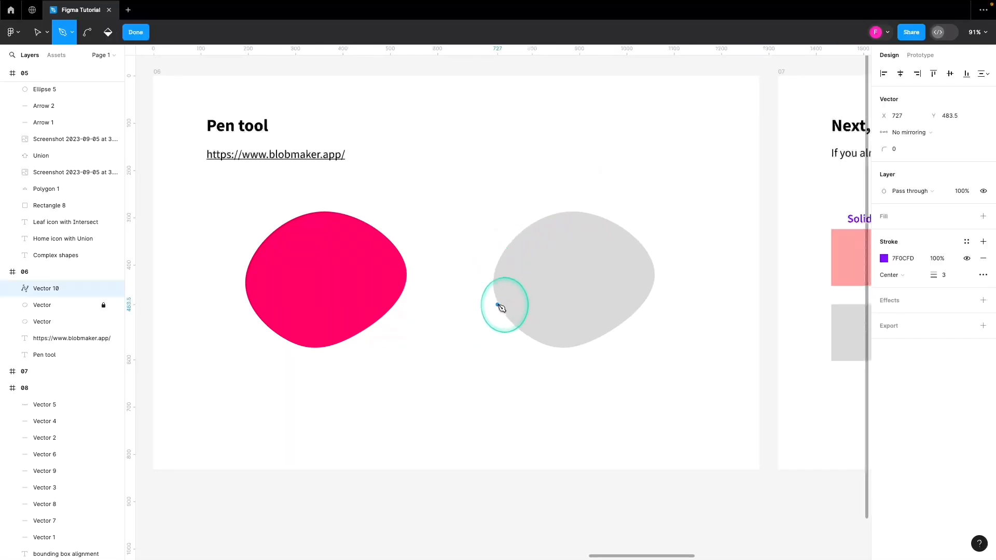
left_click_drag(555, 213, 631, 188)
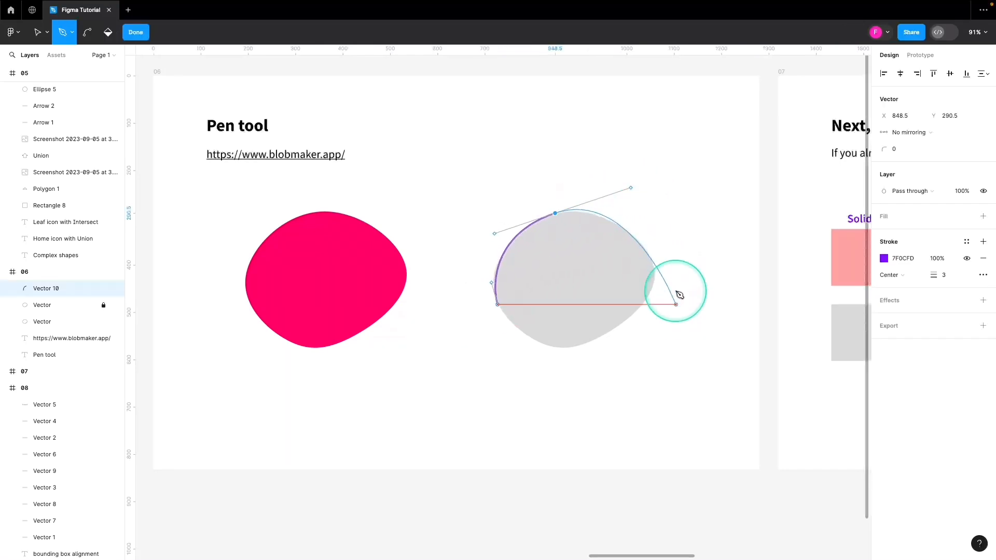
mouse_move(656, 275)
left_mouse_down()
mouse_move(652, 299)
mouse_move(652, 287)
left_mouse_up()
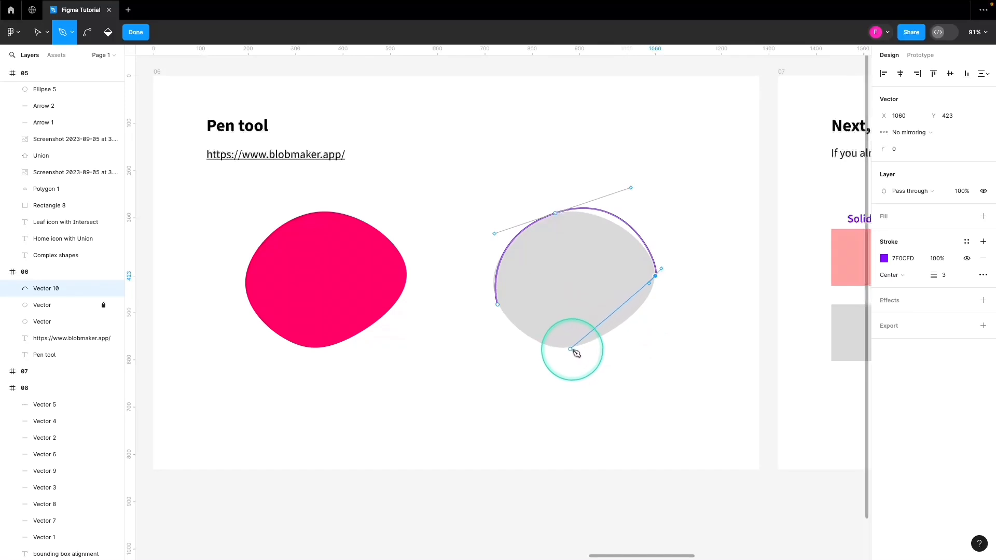
left_click_drag(577, 347, 529, 363)
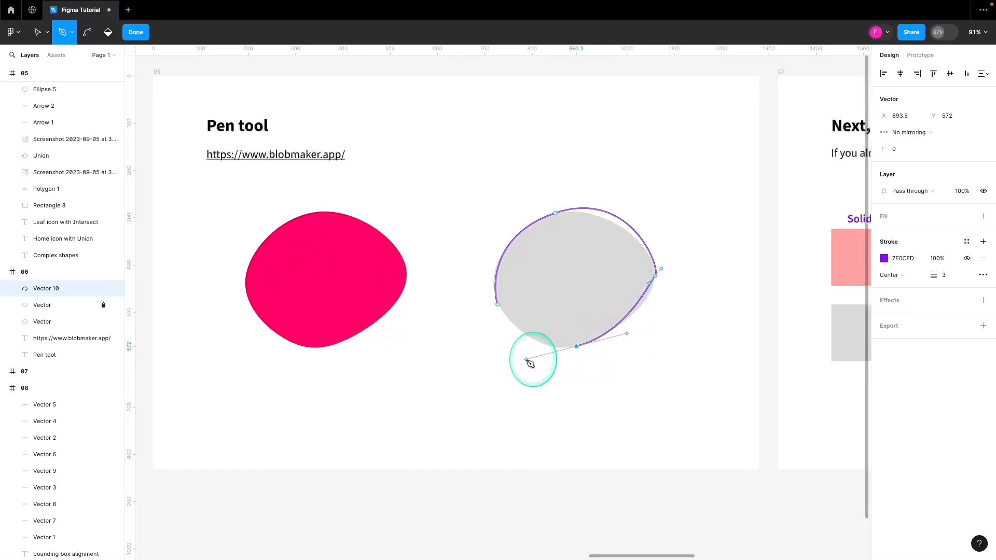
left_click(498, 305)
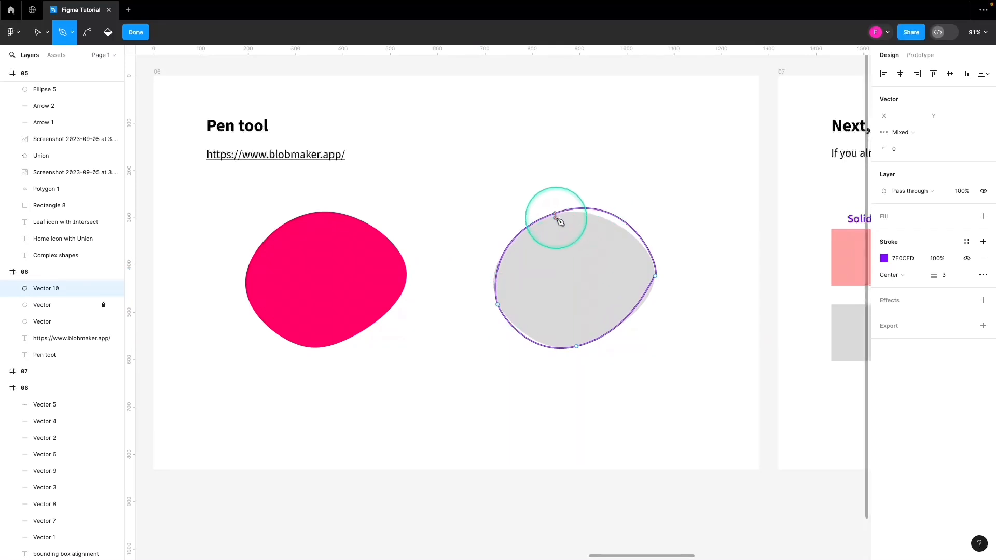
Step: Adjust the curve handles of the traced path's upper and right-hand points, undo the last tweaks, and finish editing the path
left_click_drag(555, 214, 608, 205)
left_click_drag(603, 201, 619, 198)
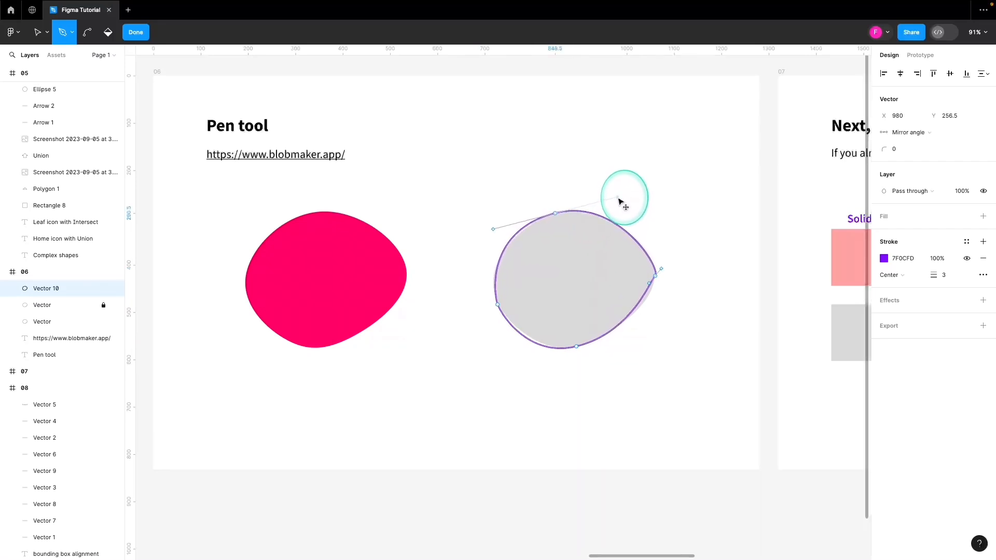
left_click_drag(650, 285, 657, 296)
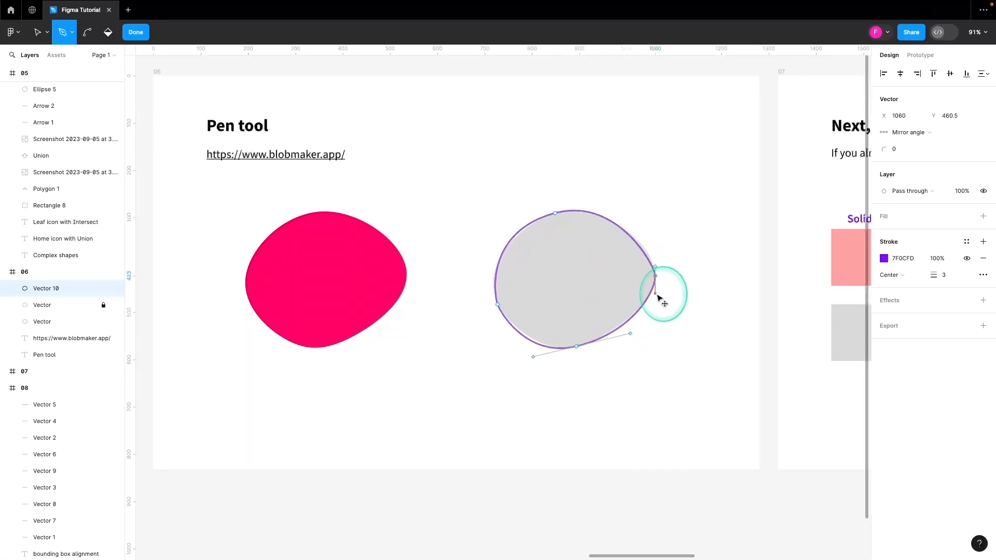
key("super+z")
key("super+z")
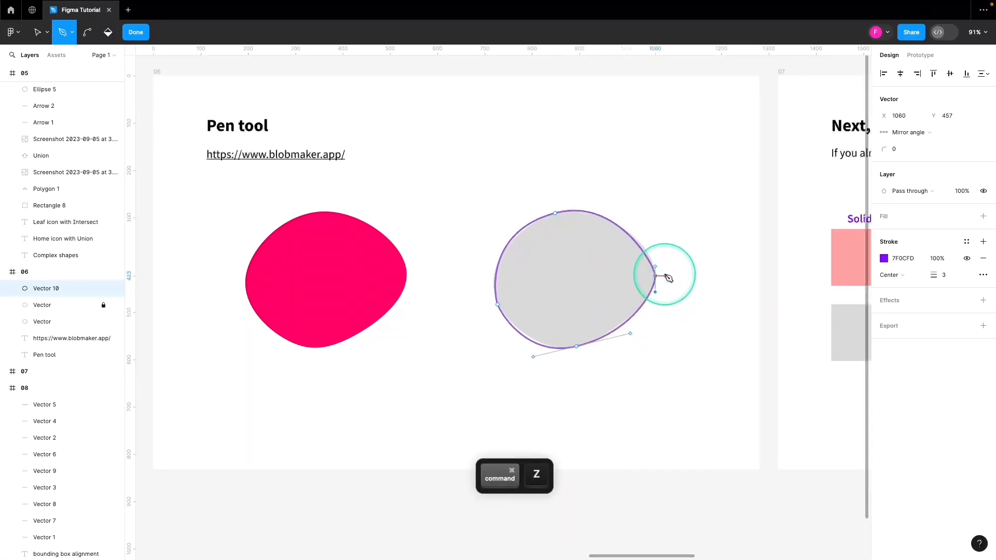
key("super+z")
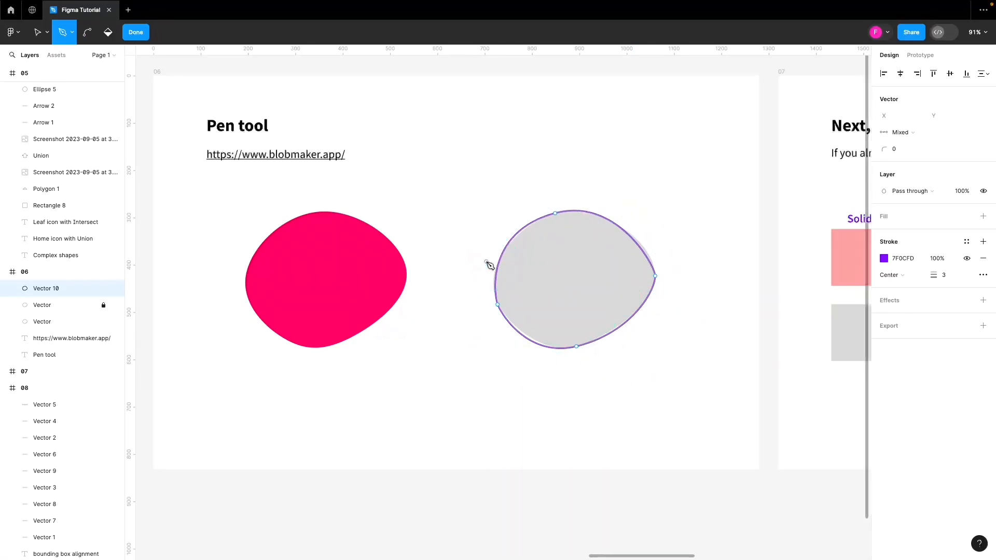
key("Escape")
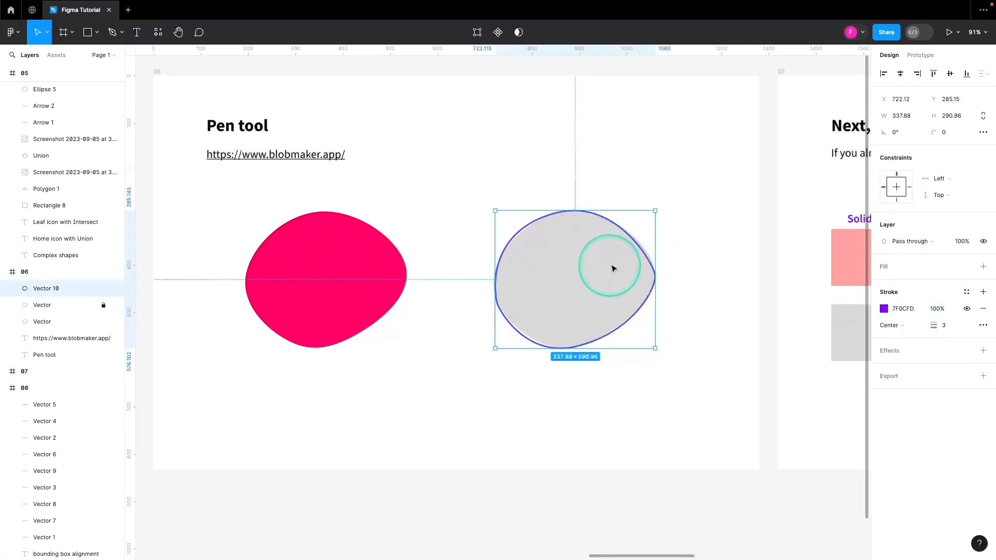
Step: Move the traced outline above the grey blob to X 859, Y 22, and swap its stroke and fill back and forth
left_click_drag(635, 245, 699, 120)
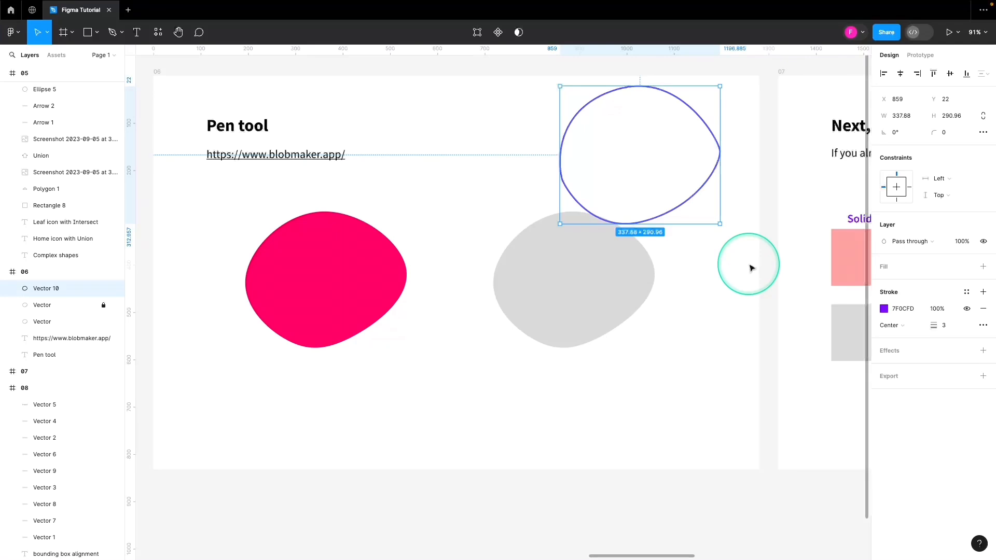
key("shift+x")
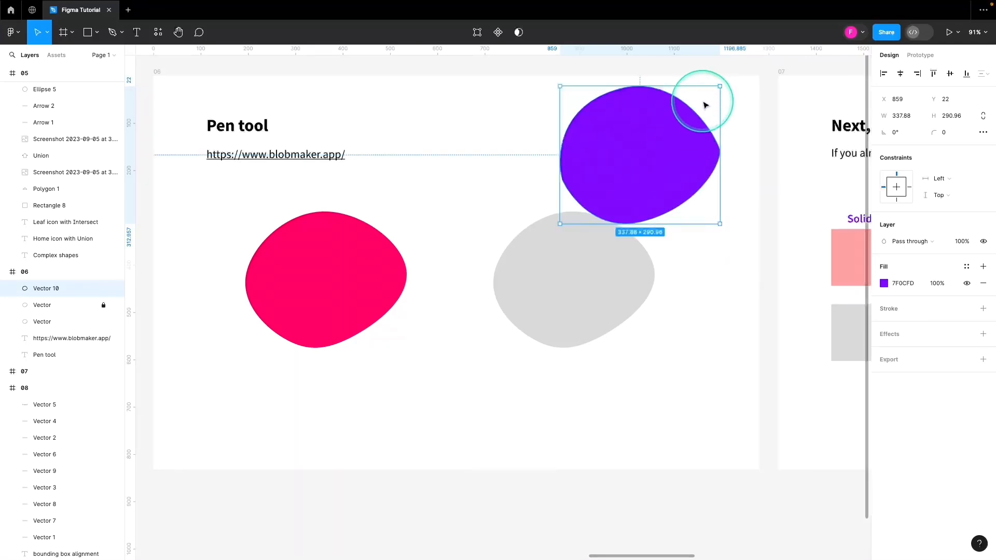
key("shift+x")
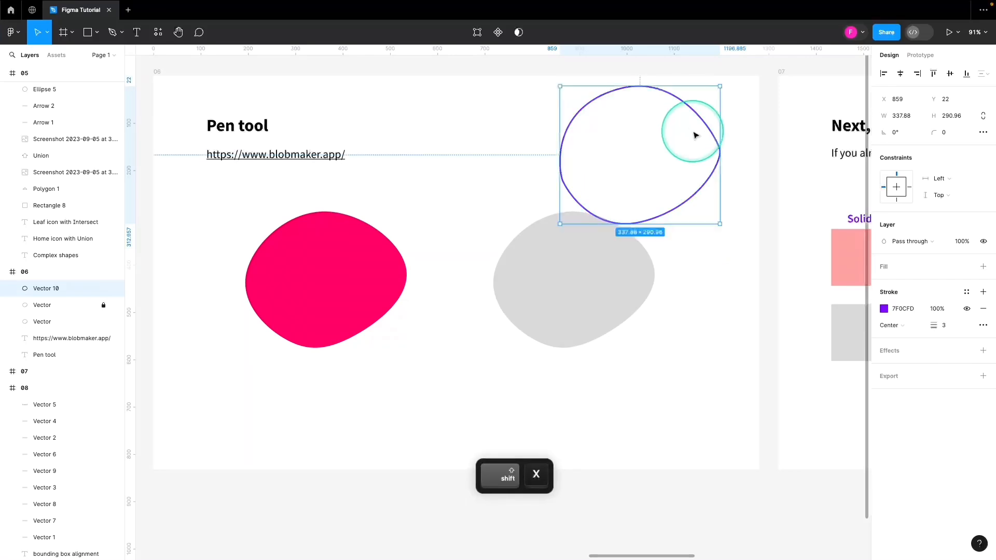
Step: Add a fill to the traced outline and set it to the stroke's colour, 7F0CFD
left_click(983, 267)
left_click(884, 283)
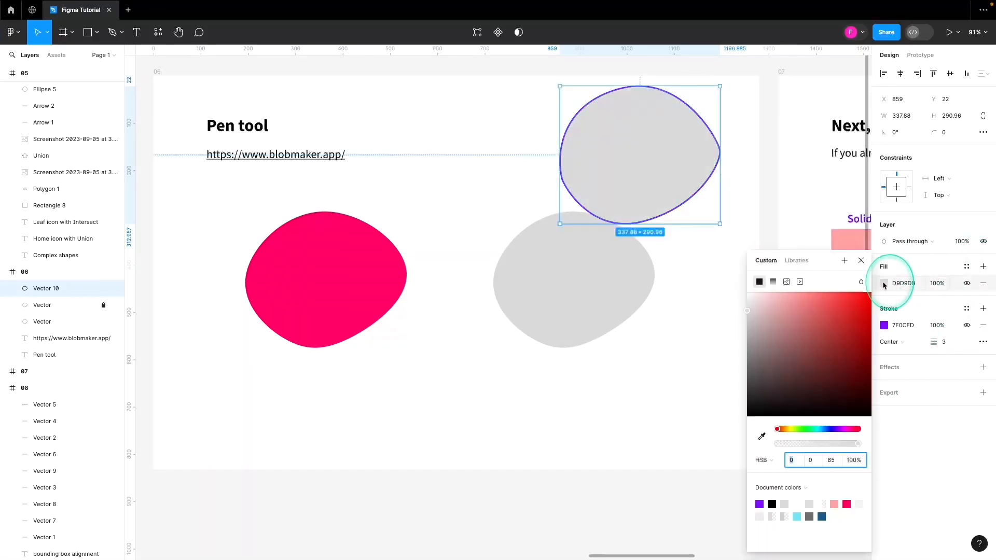
left_click(758, 438)
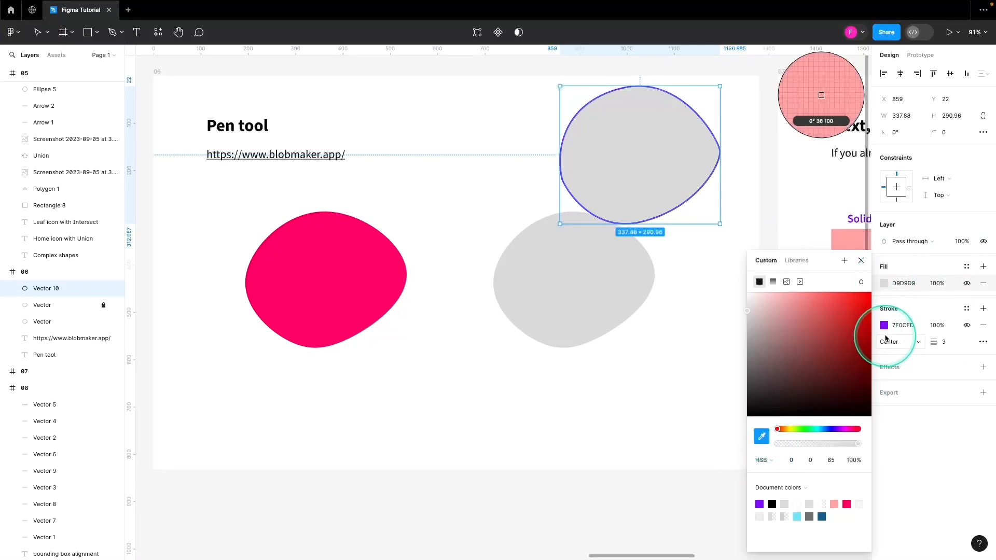
left_click(898, 327)
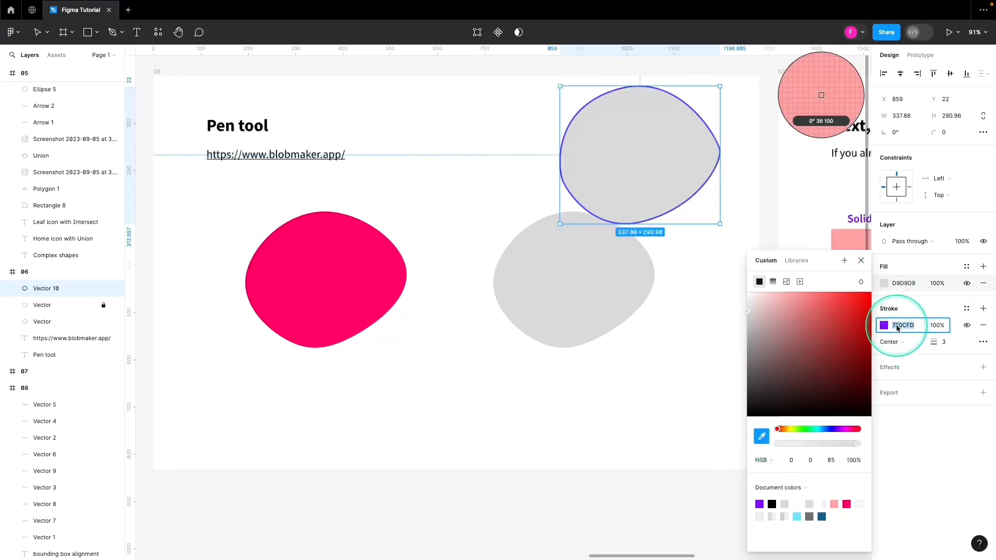
key("super+c")
left_click(907, 284)
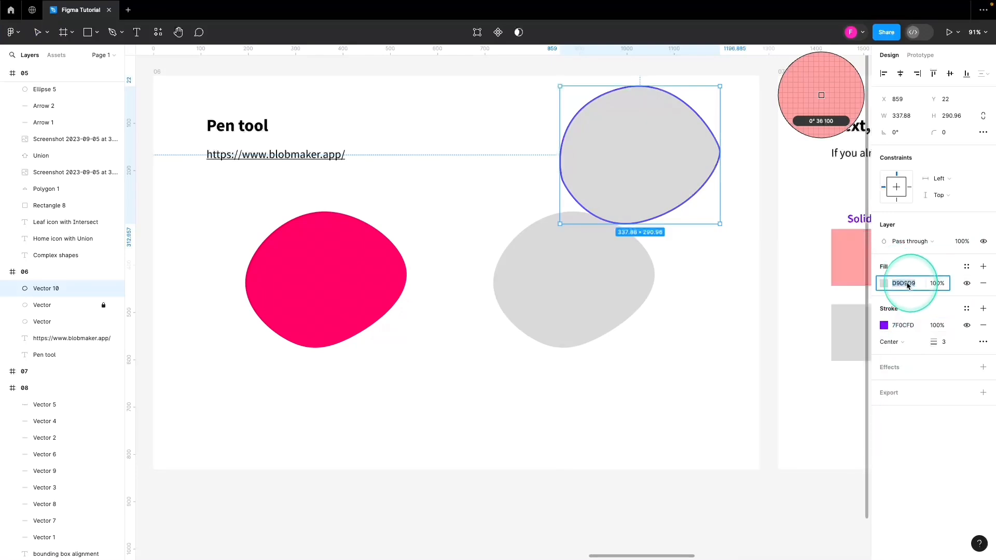
key("super+v")
key("Return")
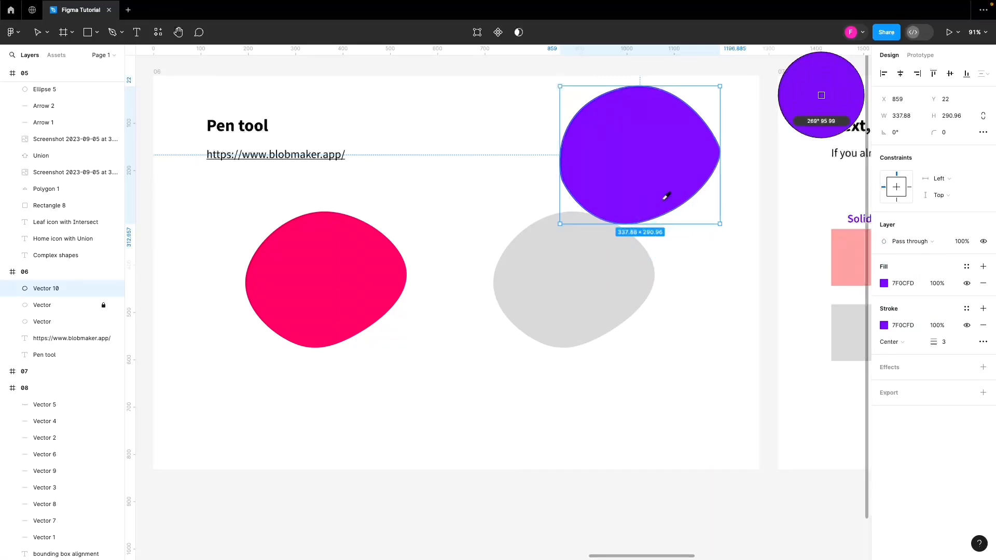
Step: Remove the purple blob's stroke, and swap its remaining fill to a stroke and back to a fill
left_click(652, 187)
key("shift+x")
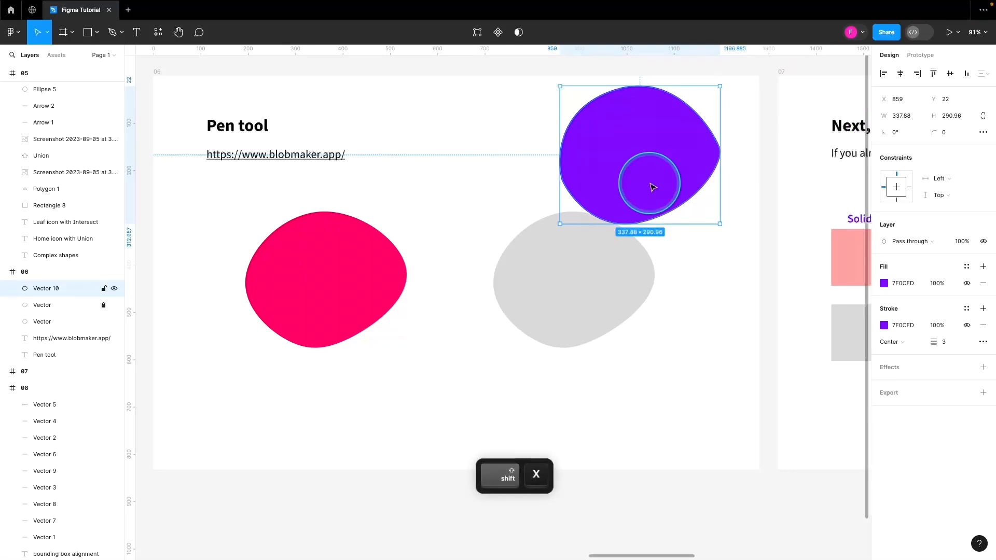
left_click(983, 326)
left_click(656, 194)
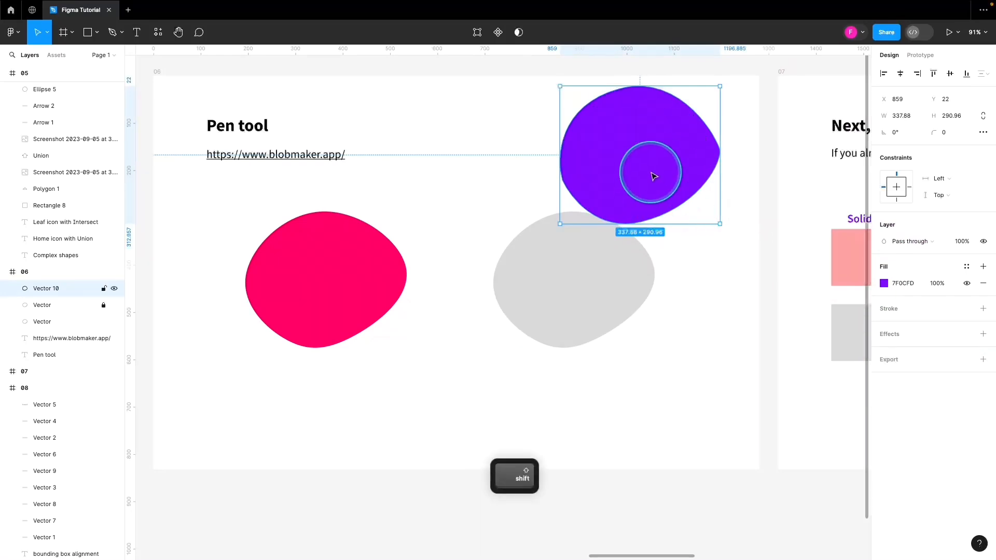
key("shift+x")
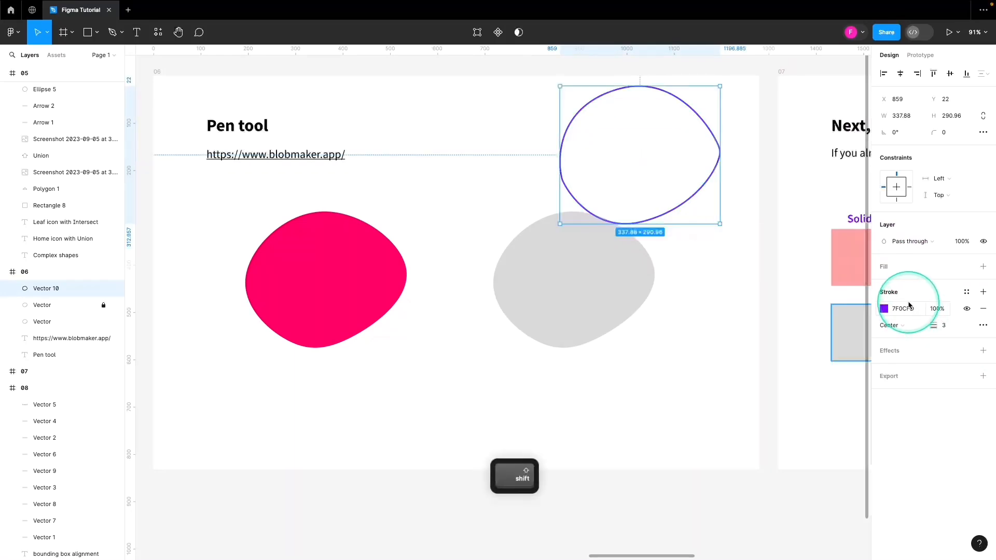
key("shift+x")
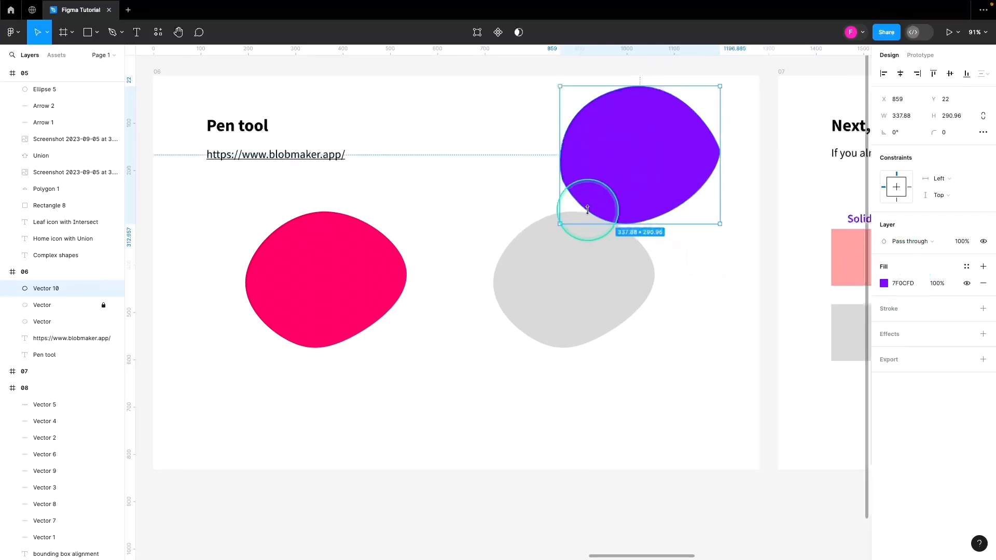
Step: Delete the purple traced blob from frame 06
left_click_drag(669, 229, 616, 291)
key("Delete")
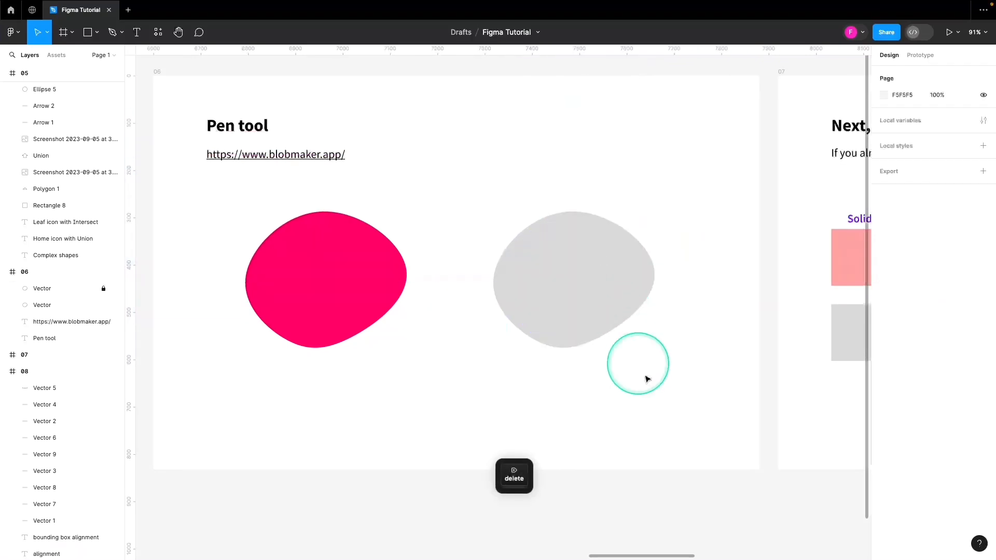
Step: Fill the grey square under Solid in frame 07 with the pink FFA2A2 sampled by eyedropper from the swatch above it
scroll(647, 379, "right", 10)
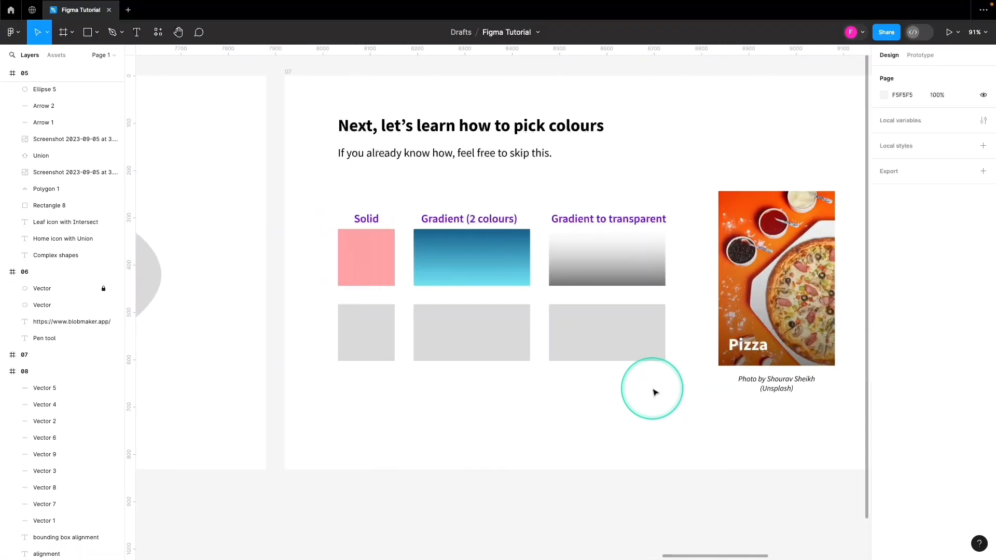
scroll(653, 393, "right", 3)
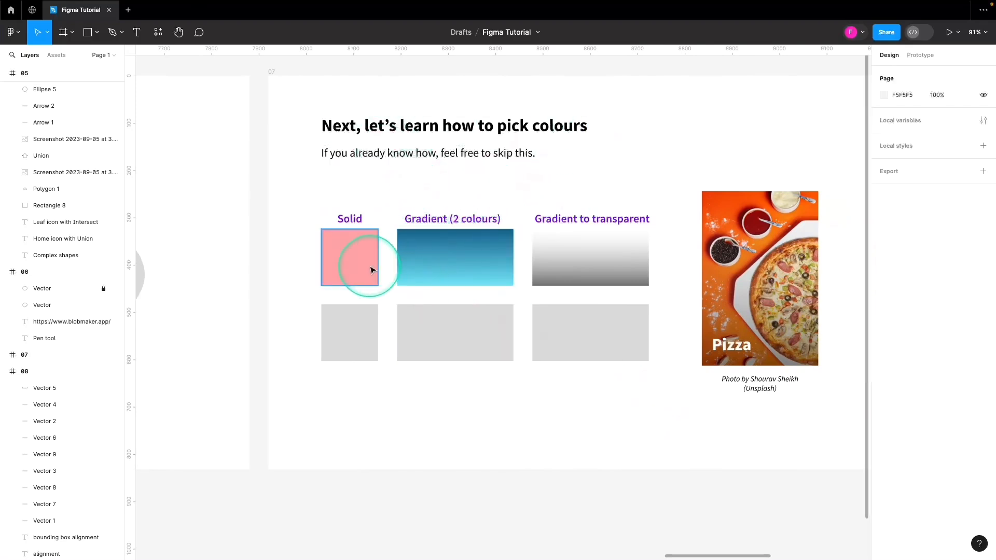
left_click(358, 331)
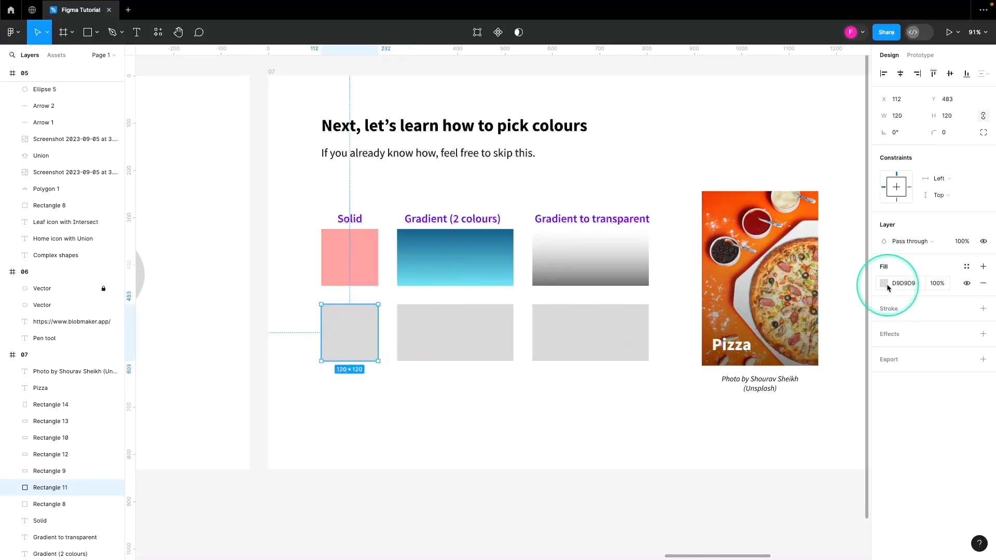
left_click(884, 283)
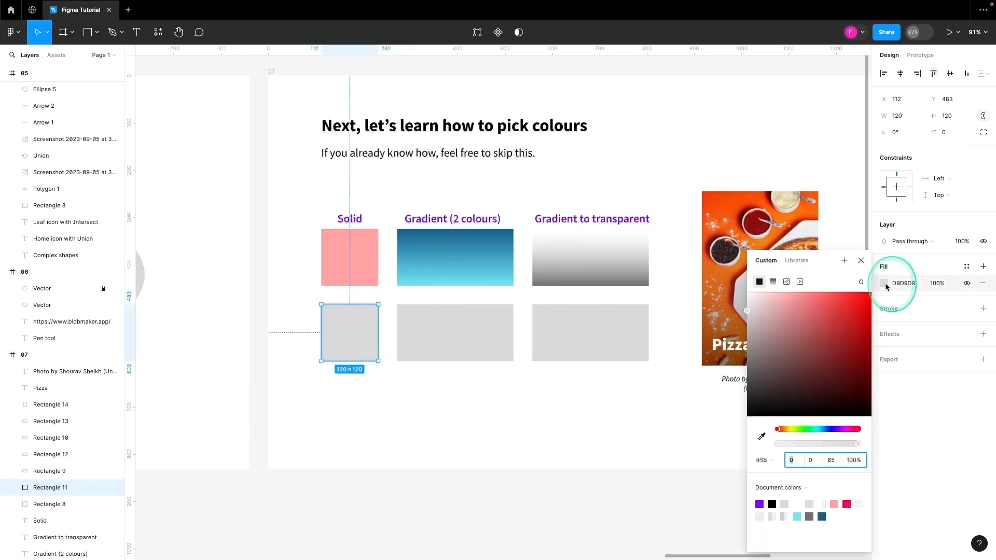
left_click(762, 438)
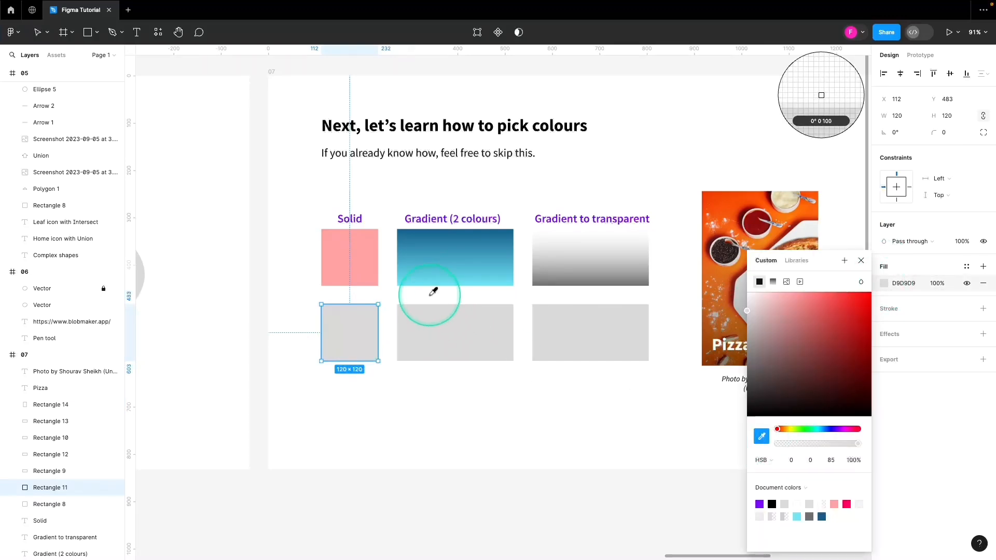
left_click(376, 264)
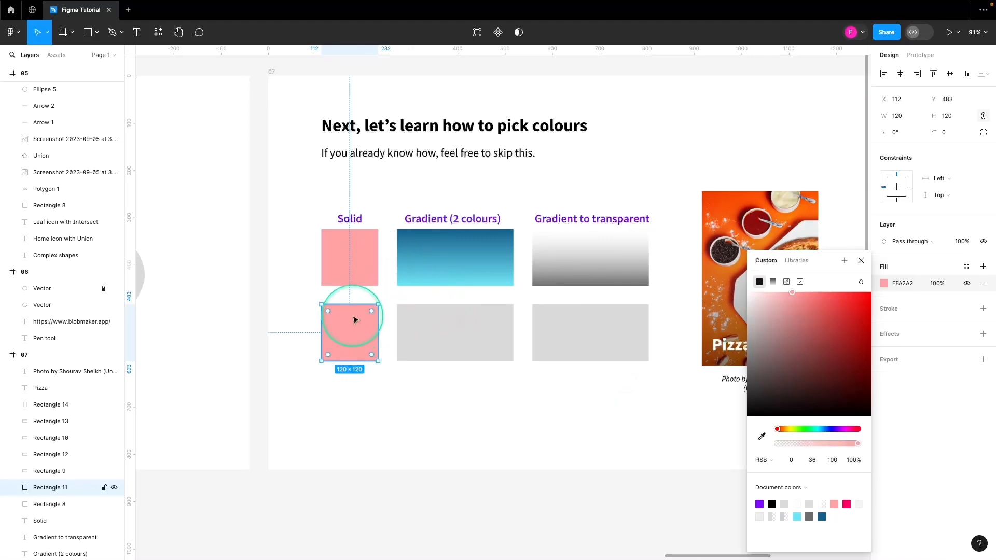
Step: Undo the pink fill on the square under Solid and reselect the square
key("super+z")
left_click(277, 284)
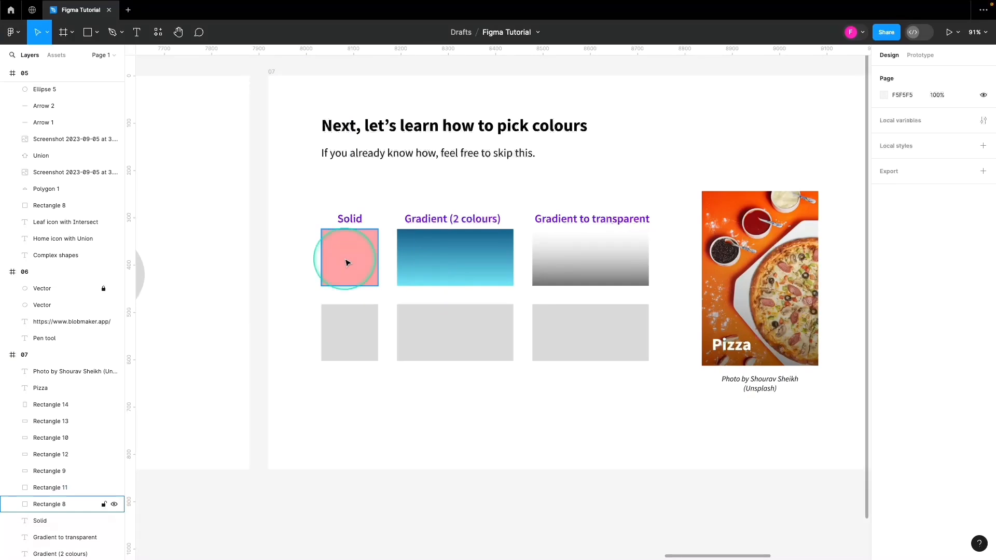
left_click(357, 322)
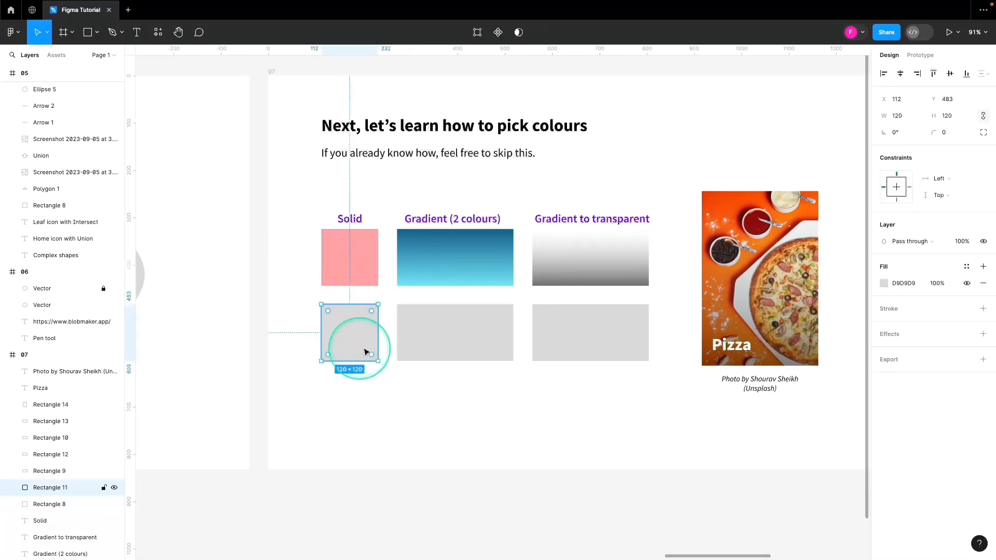
Step: Fill the grey square under Solid with the pink FFA2A2, using the eyedropper on the swatch above it
key("i")
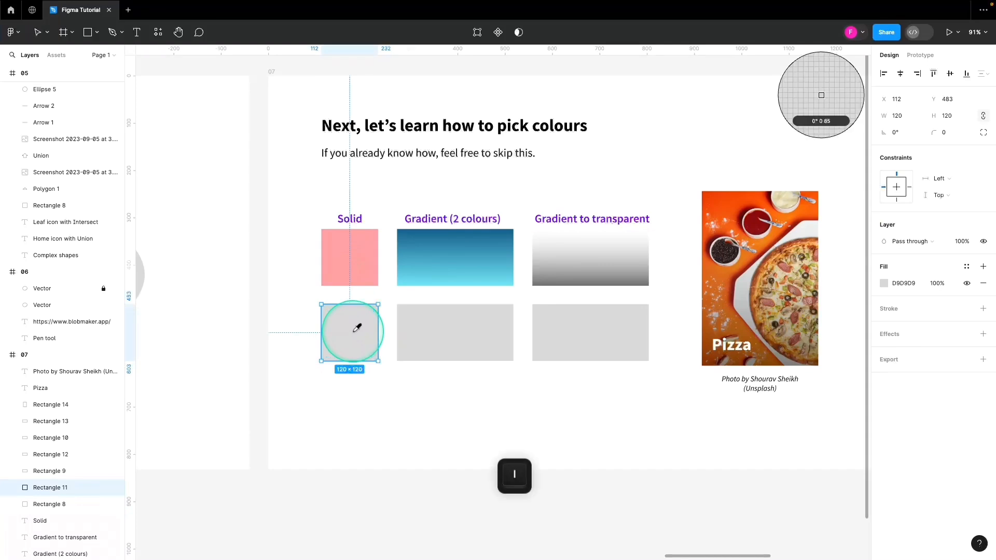
left_click(360, 257)
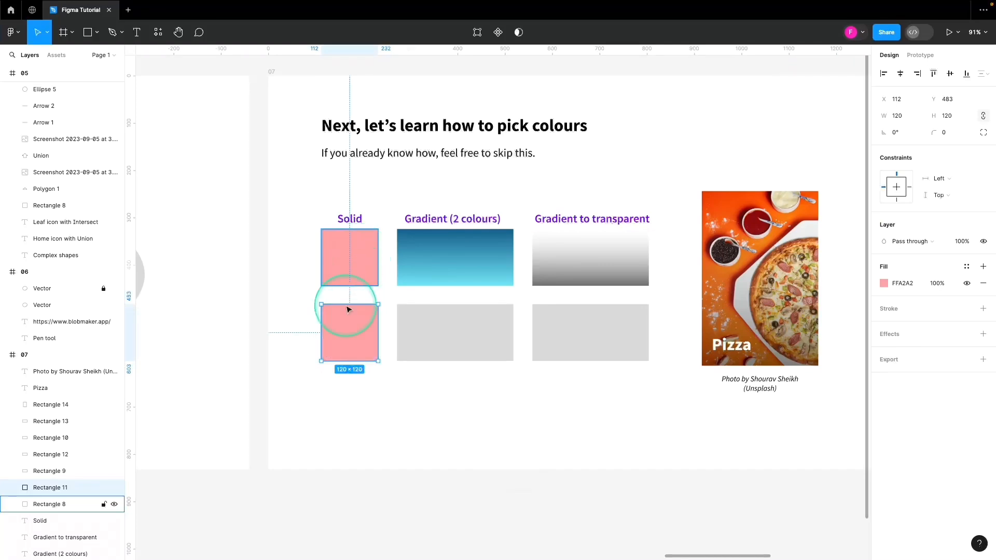
Step: Change the fill of the grey rectangle under Gradient (2 colours) to a linear gradient and select each of its two colour stops
left_click(450, 340)
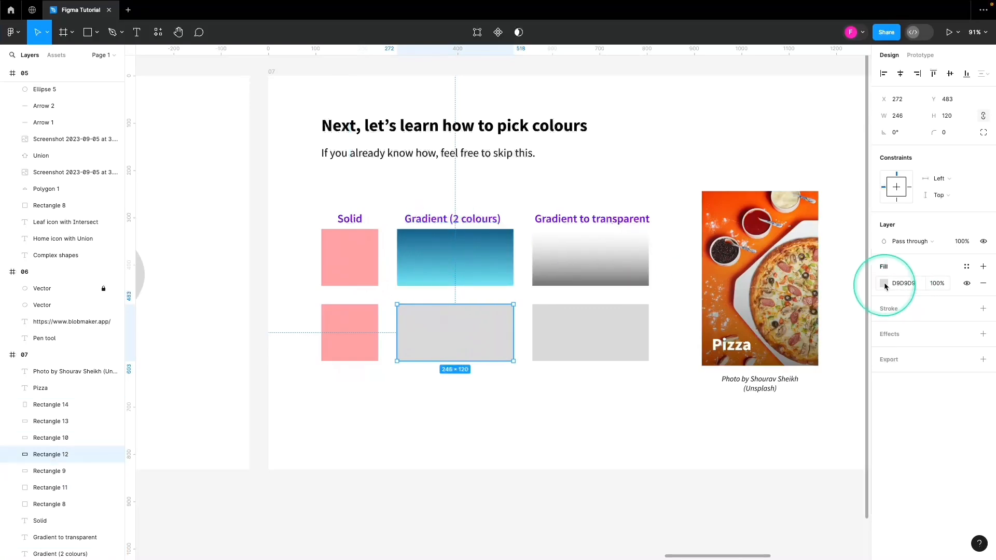
left_click(883, 283)
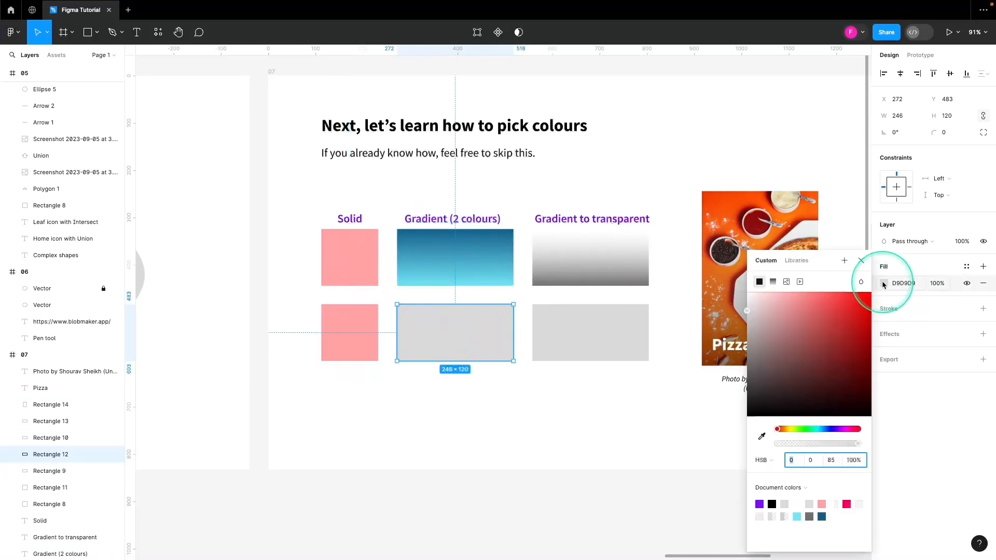
left_click(773, 282)
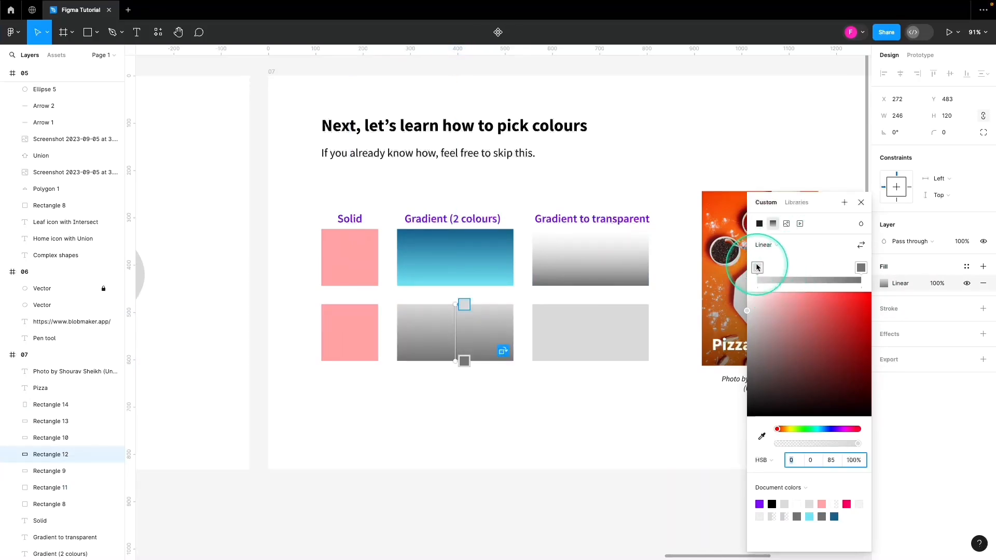
left_click(756, 267)
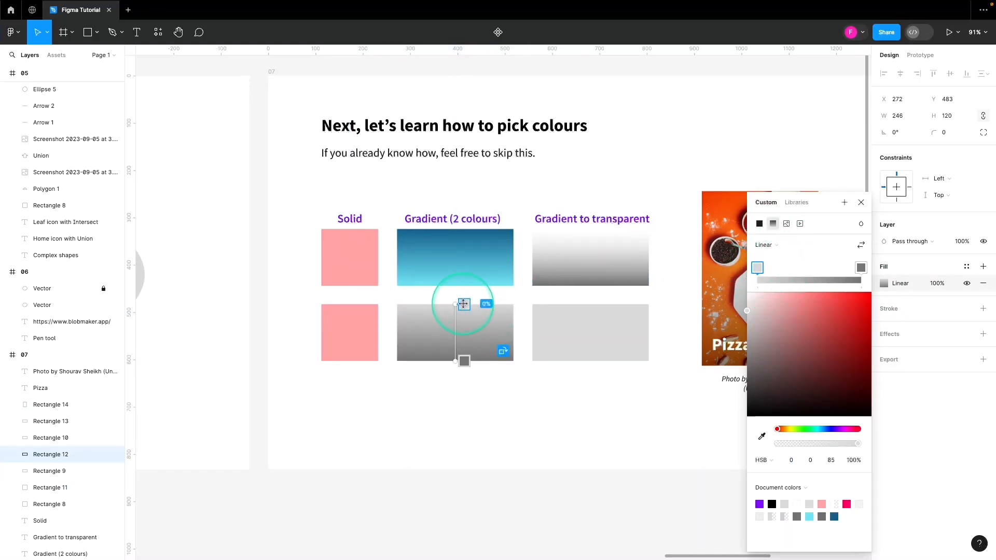
left_click(860, 268)
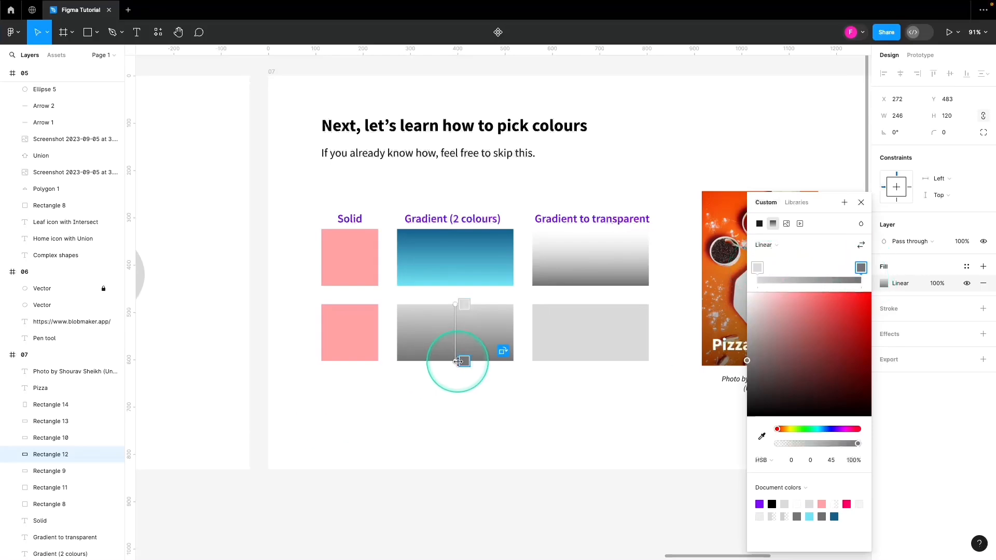
Step: Sample dark blue for the gradient's first stop and light blue for its last stop from the example swatch above
left_click(757, 268)
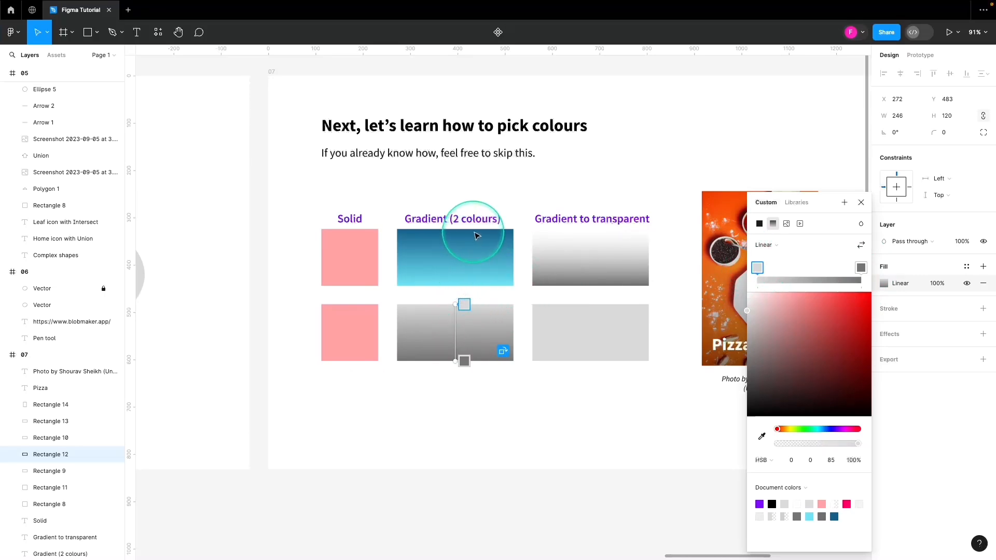
left_click(761, 436)
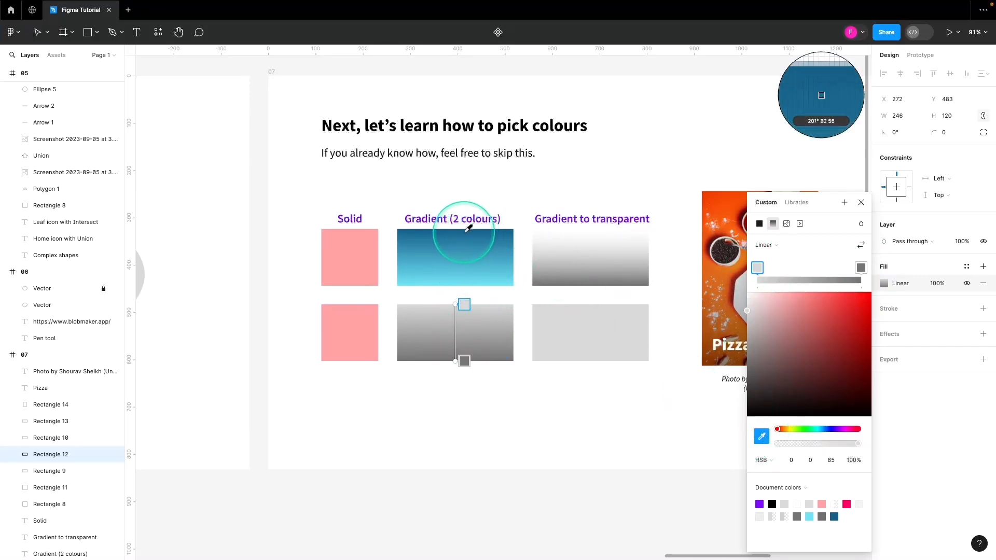
left_click(466, 232)
left_click(862, 272)
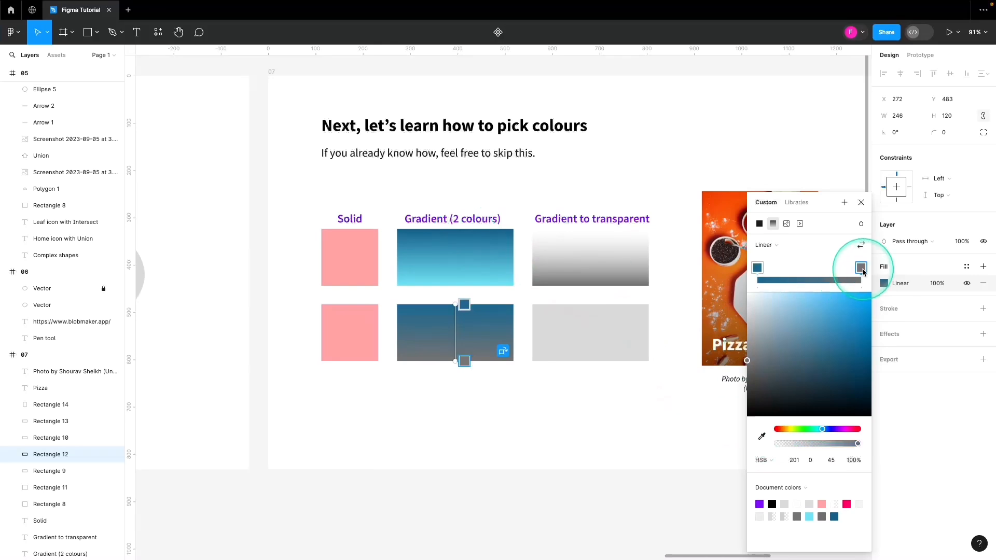
left_click(761, 436)
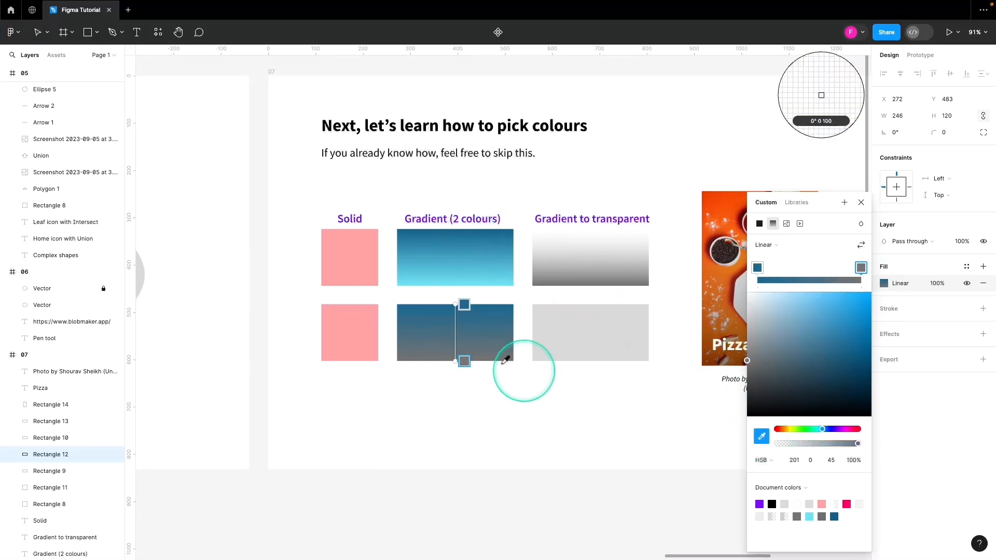
left_click(467, 273)
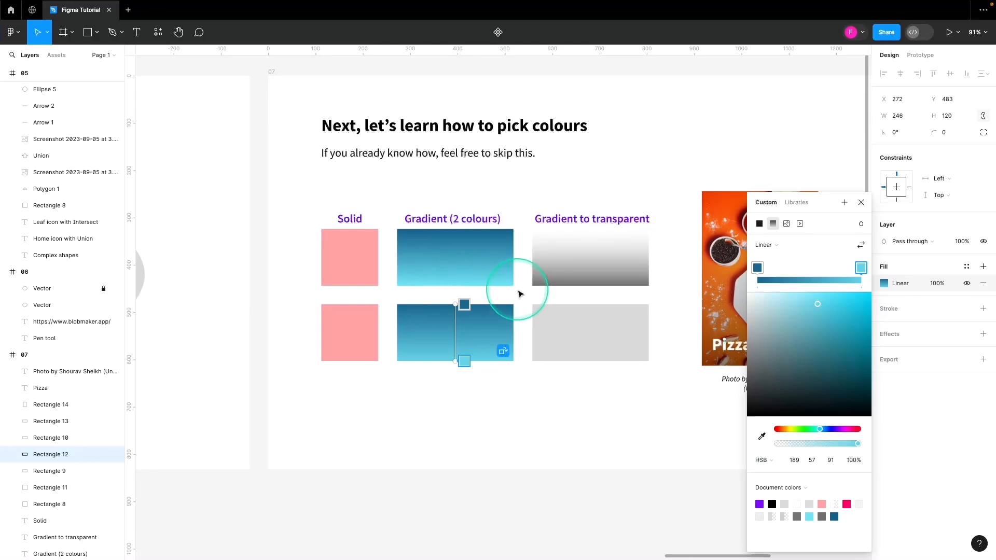
left_click(861, 202)
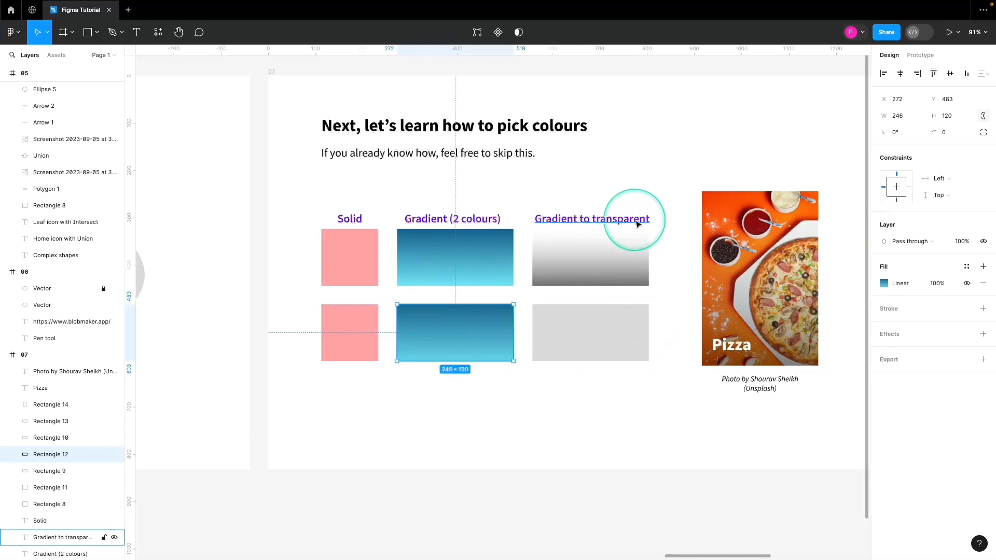
Step: Move the gradient overlay off the pizza photo and place it back over the photo
left_click(621, 356)
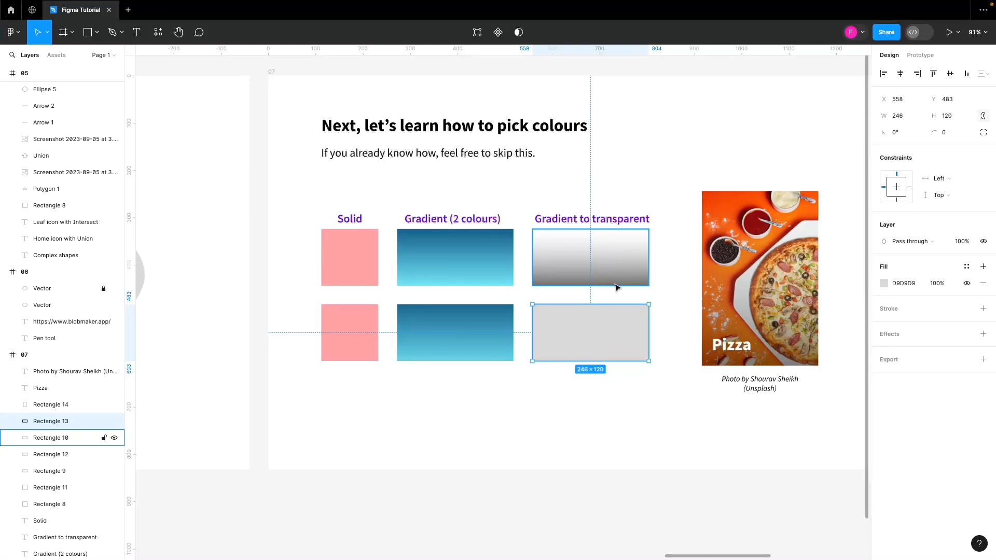
left_click(807, 249)
left_click_drag(755, 286, 673, 102)
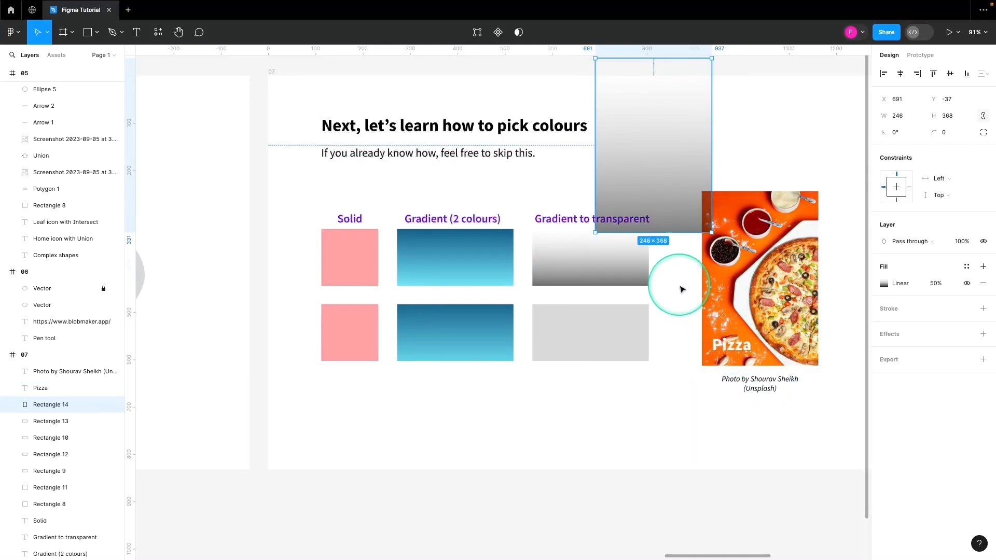
left_click_drag(645, 129, 754, 263)
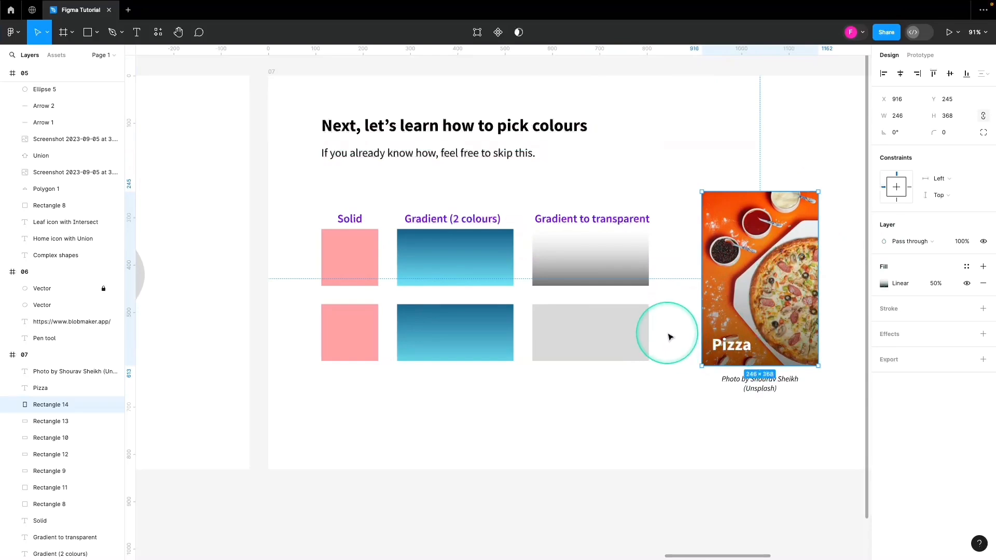
Step: Change the fill of the grey rectangle under Gradient to transparent to a linear gradient and select its first stop
left_click(622, 336)
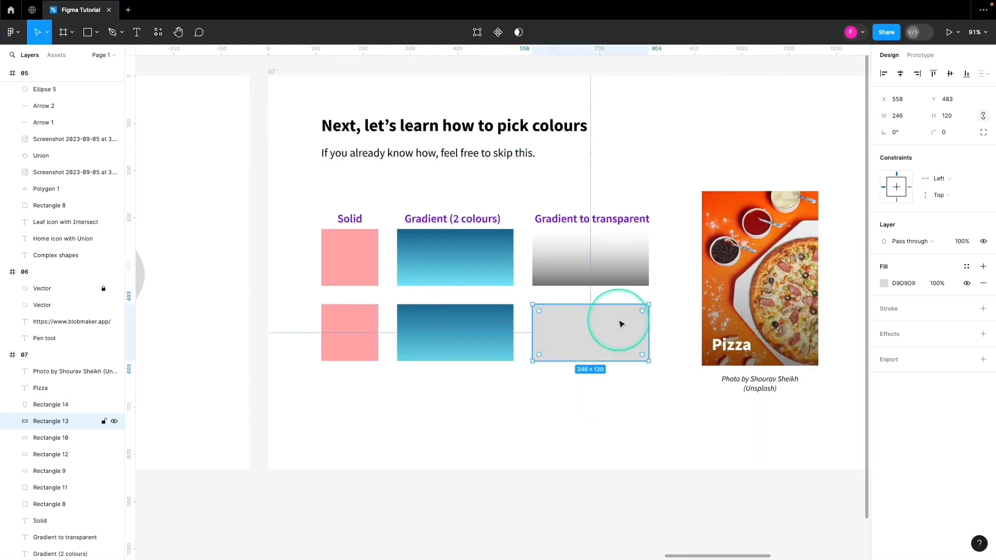
left_click(884, 283)
left_click(775, 281)
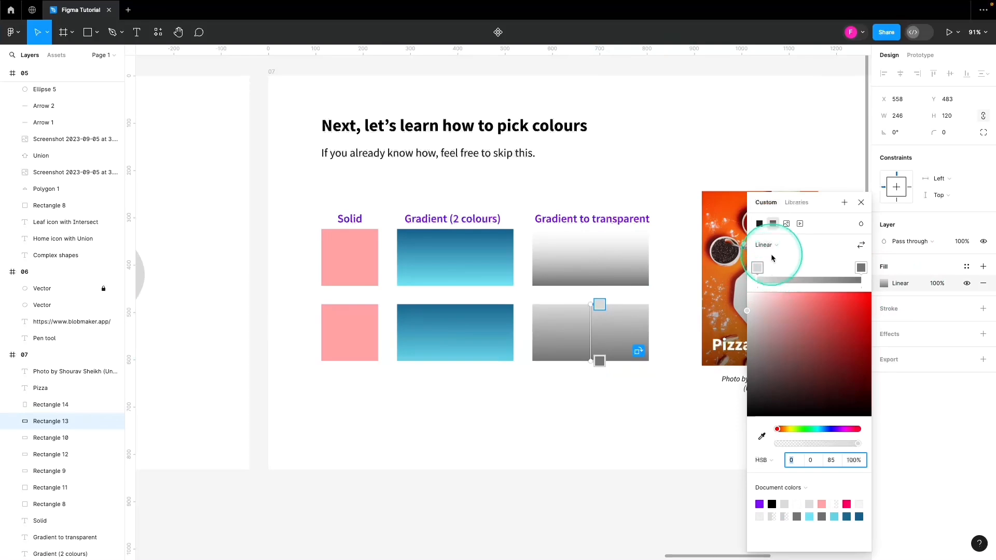
left_click(597, 304)
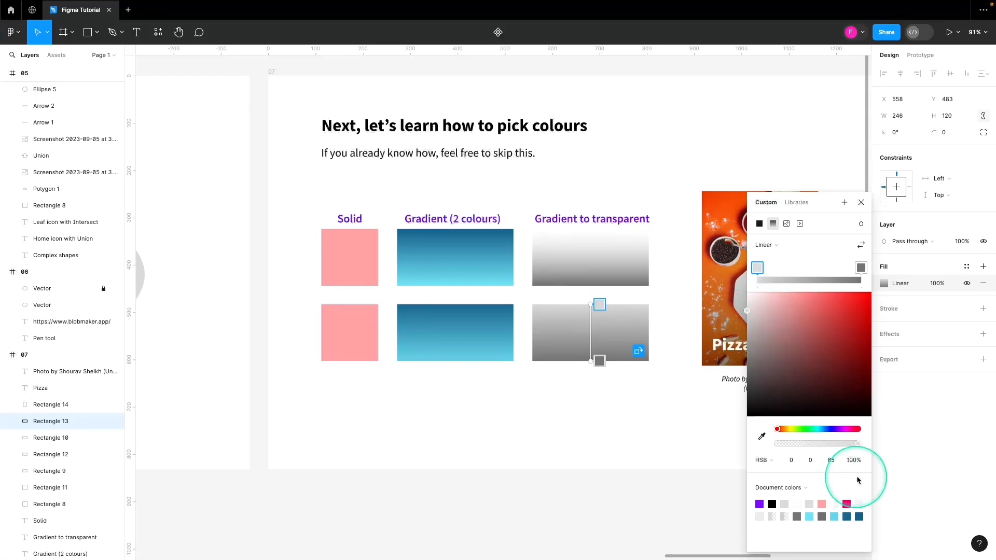
Step: Make the gradient's first stop white with 0% opacity and leave the colour picker
left_click_drag(748, 311, 698, 249)
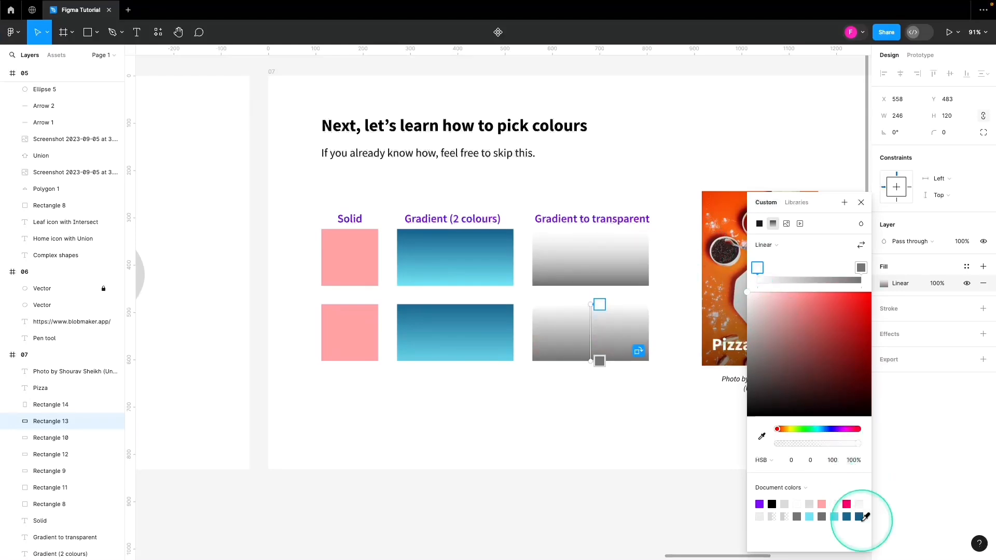
left_click(853, 460)
type("0")
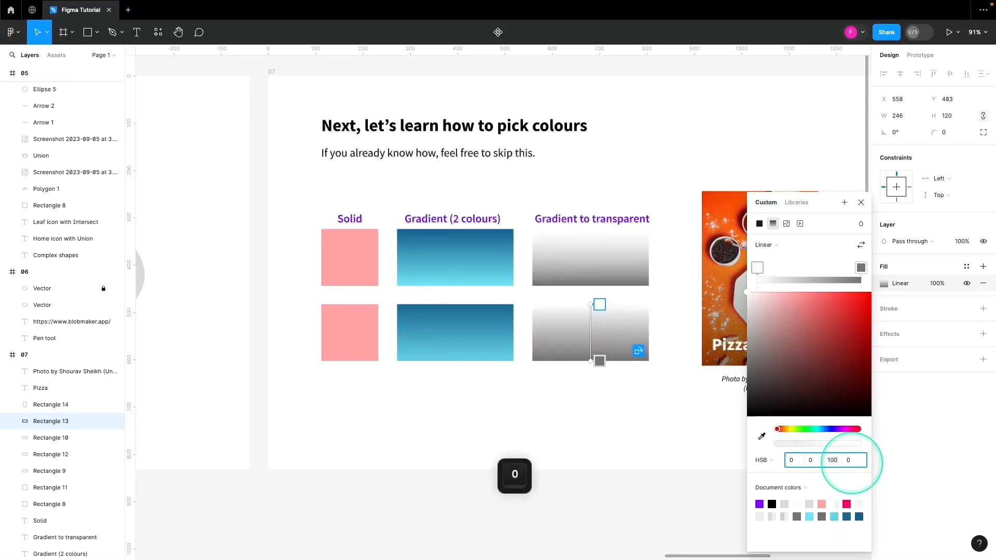
key("Return")
left_click(861, 202)
left_click(696, 356)
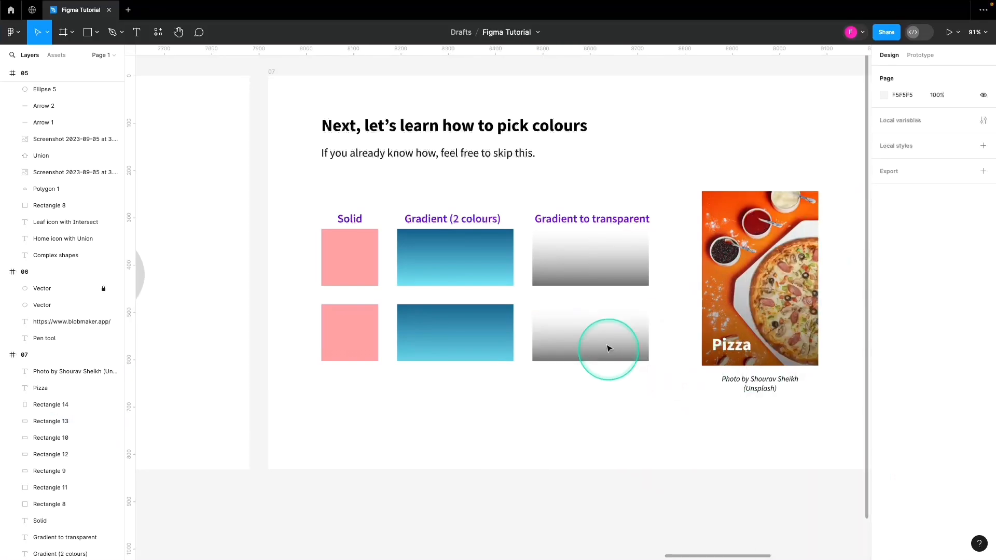
Step: Examine the fills of the transparent gradient rectangle and the overlay on the pizza photo
left_click(609, 348)
mouse_move(596, 337)
left_mouse_down()
mouse_move(686, 272)
mouse_move(723, 256)
mouse_move(766, 259)
mouse_move(598, 335)
left_mouse_up()
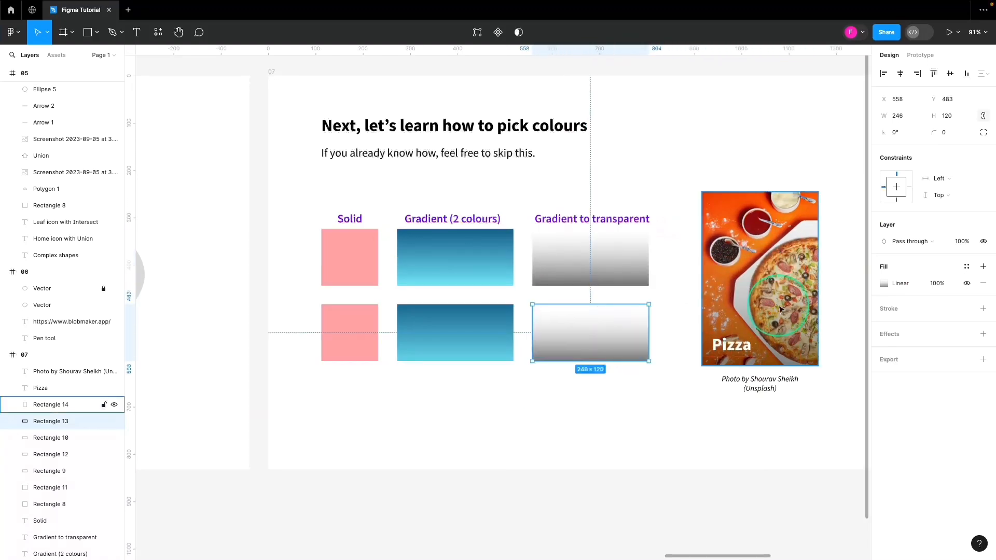
left_click(780, 310)
left_click(937, 283)
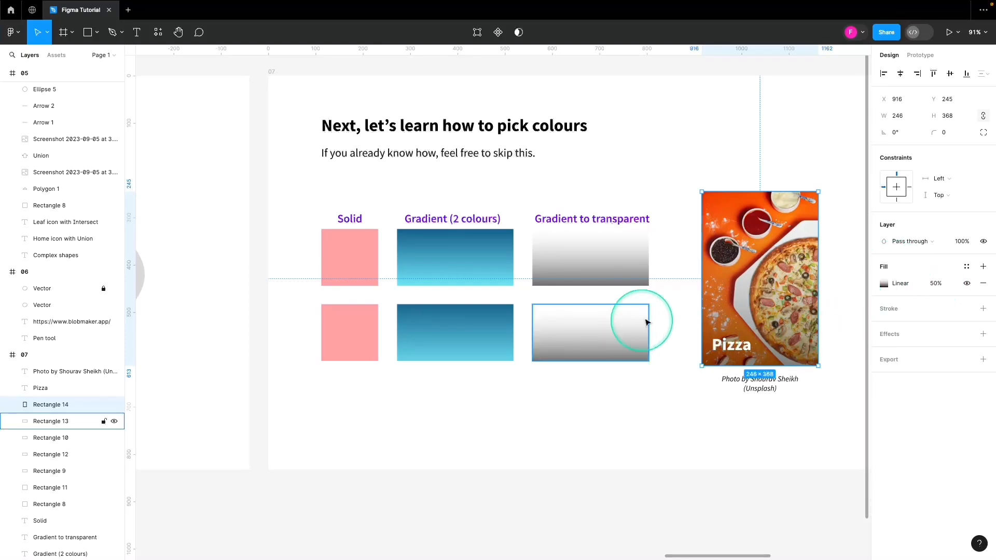
scroll(825, 397, "down", 1)
left_click(640, 414)
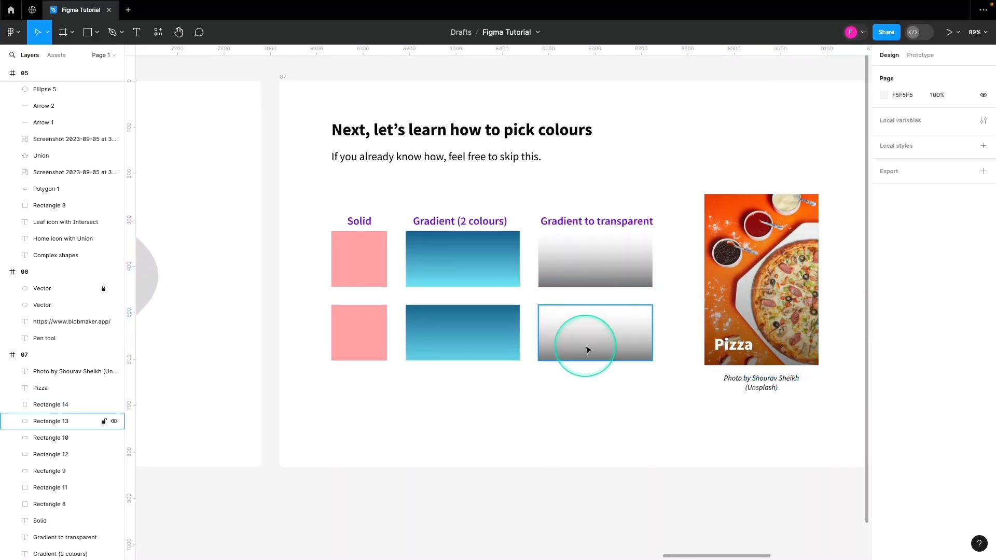
left_click(588, 350)
left_click(600, 399)
Step: Undo the practice fills on all three rectangles in the lower row of frame 07
key("super+z")
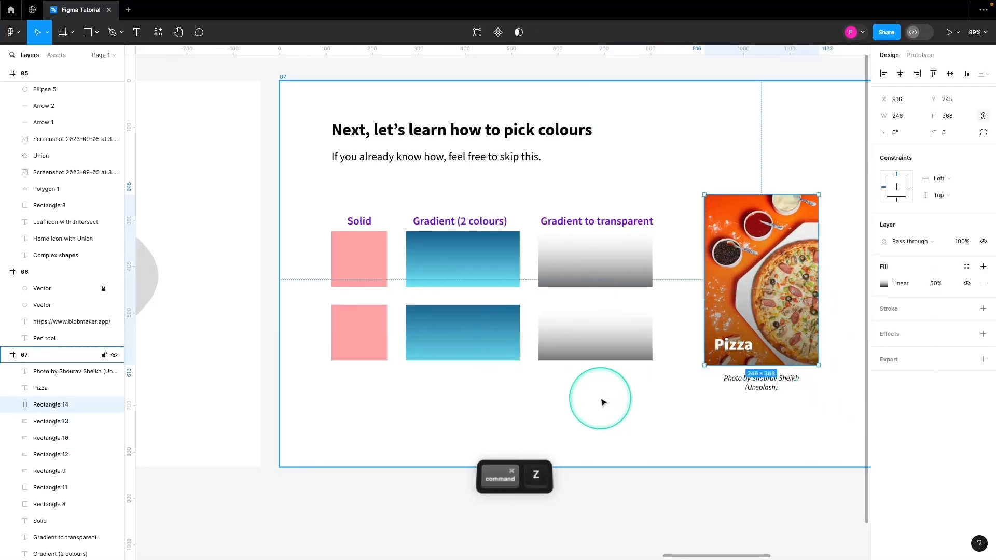
key("super+z")
key("super+z")
key("super+z")
key("super+z")
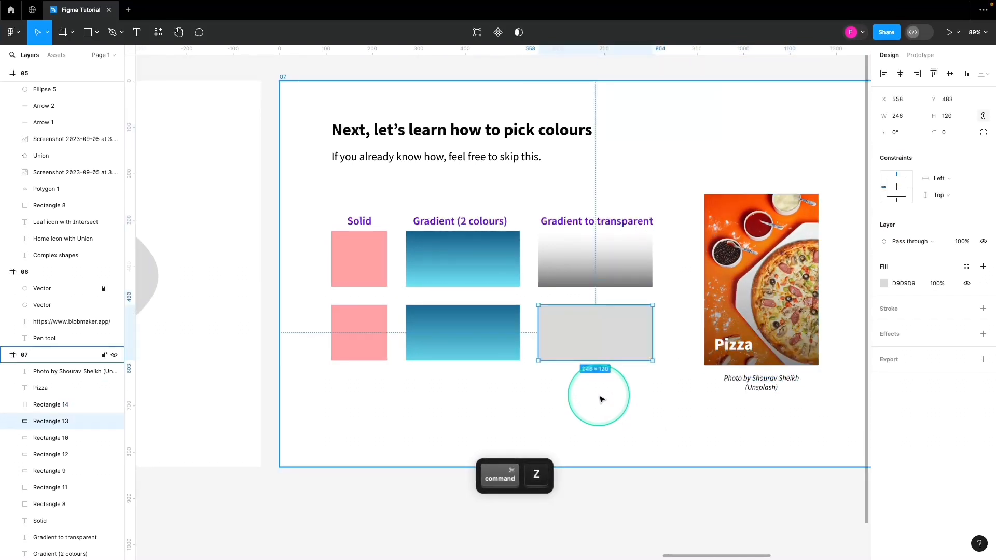
key("super+z")
key("super+z")
key("super+z")
key("super+z")
key("super+z")
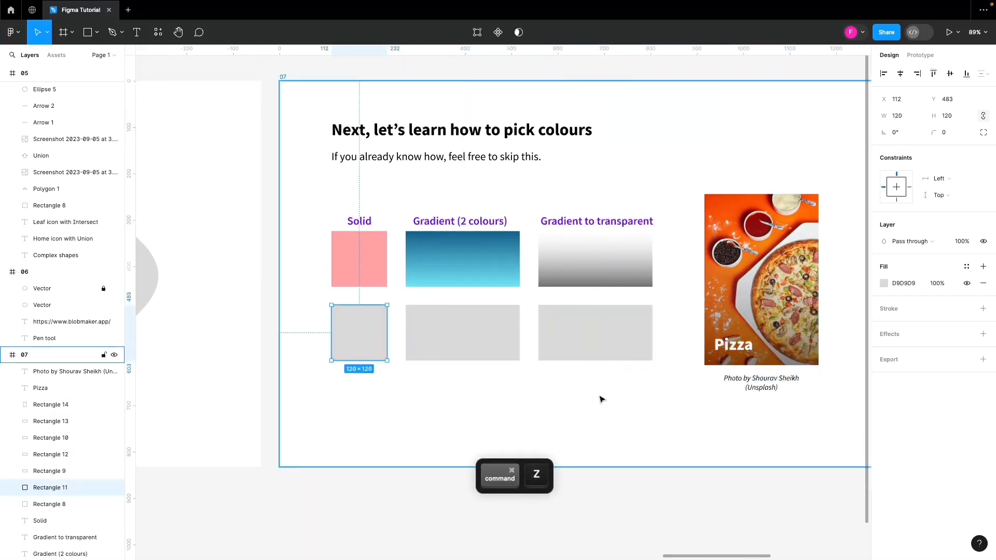
Step: Set the typeface of "This is a Title" in frame 08 to Crimson Text, and switch it to IBM Plex Mono
key("space")
left_click_drag(679, 413, 428, 413)
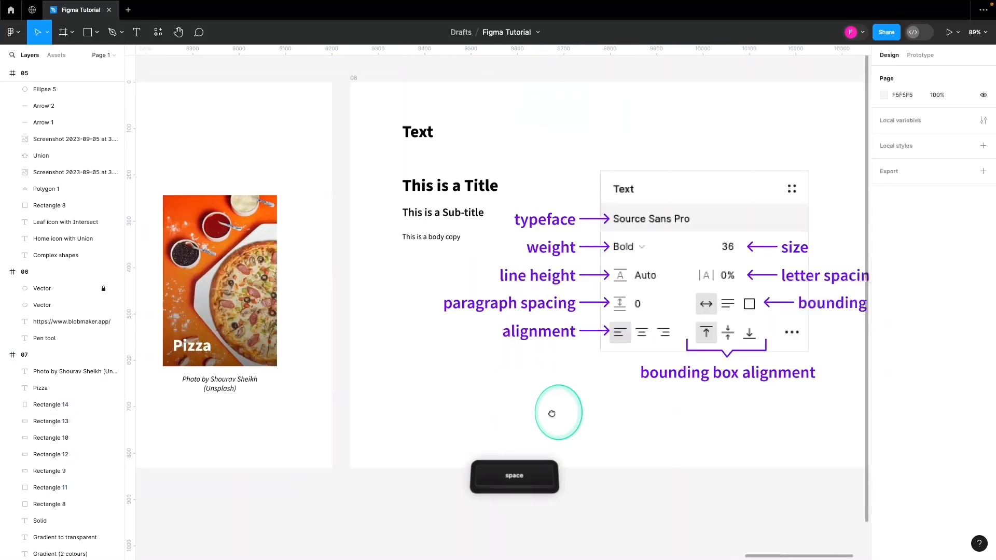
left_click_drag(614, 413, 571, 412)
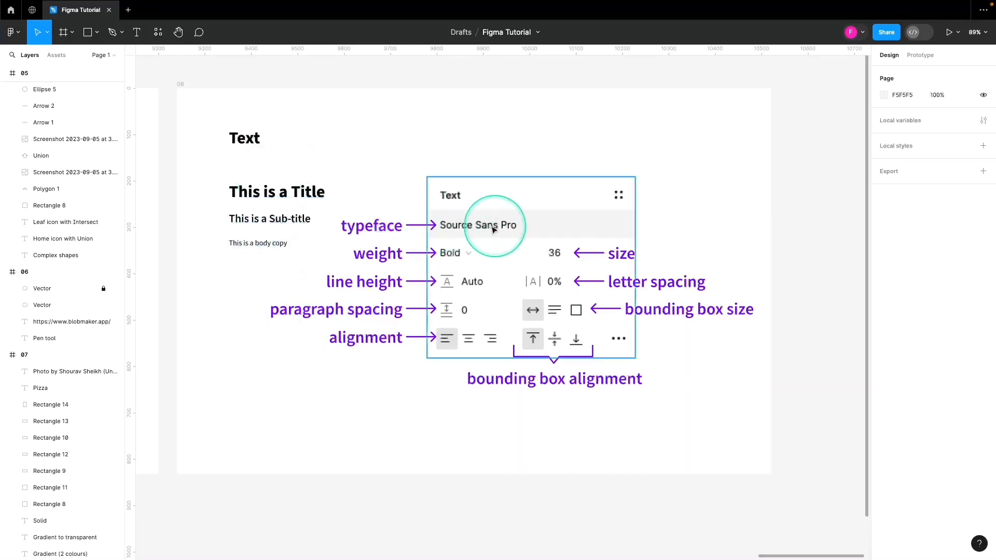
left_click(306, 192)
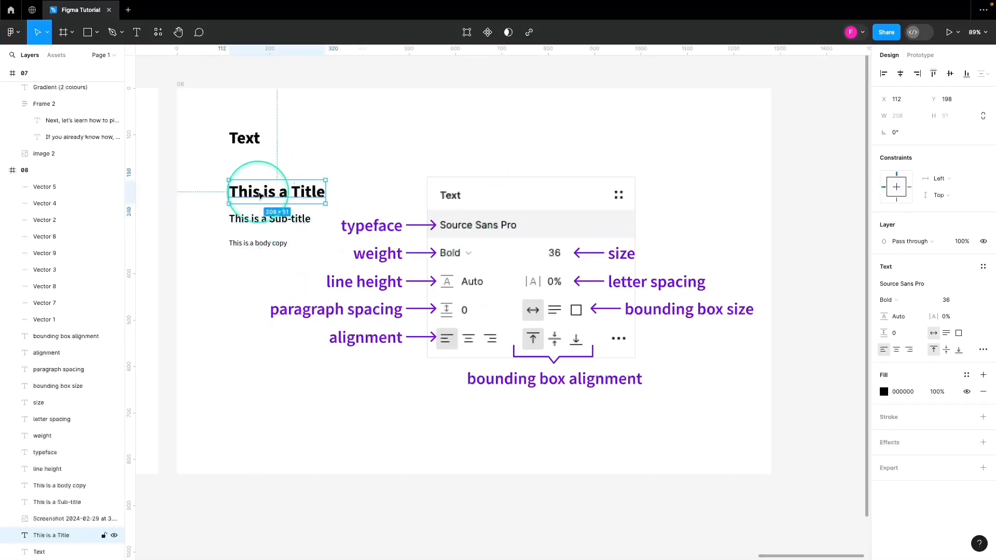
left_click(23, 537)
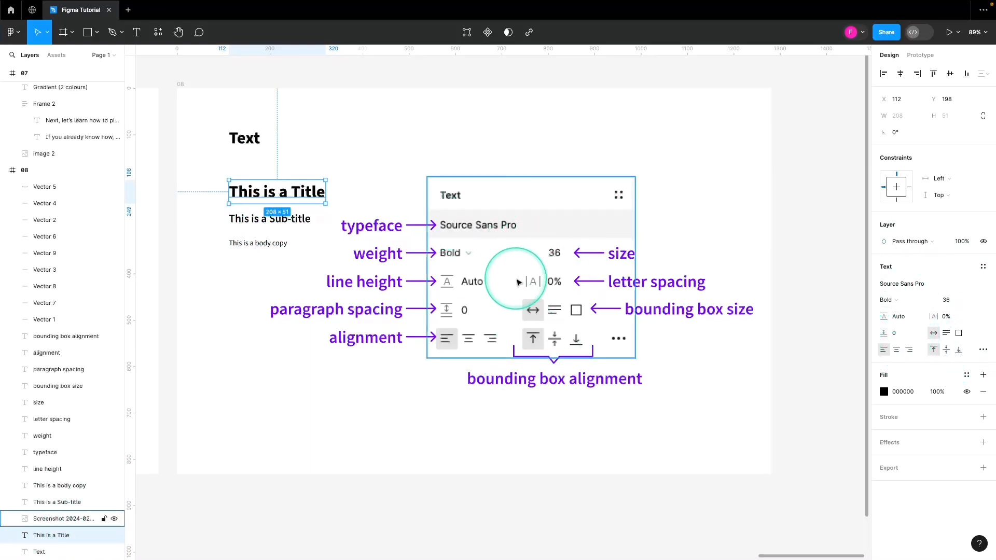
left_click(911, 283)
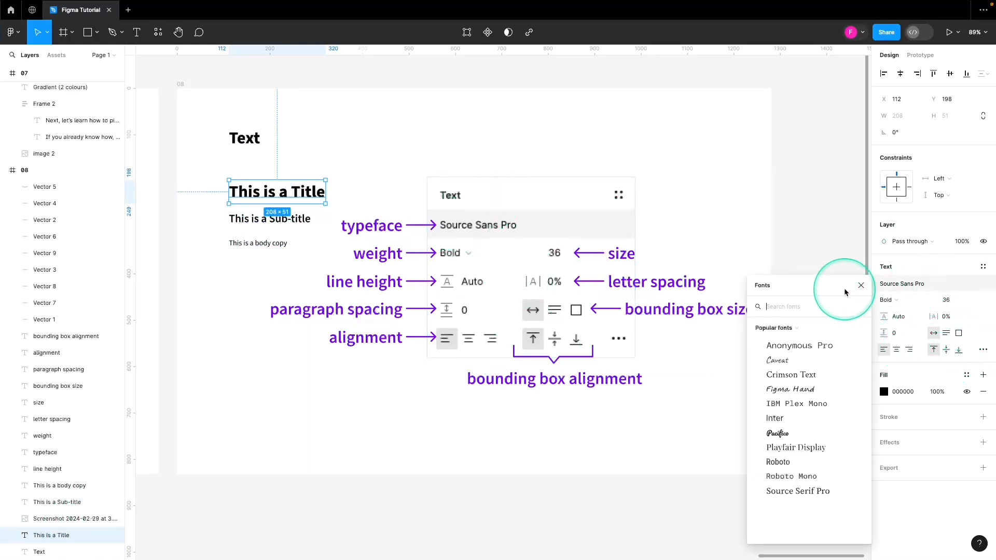
left_click(814, 374)
left_click(897, 284)
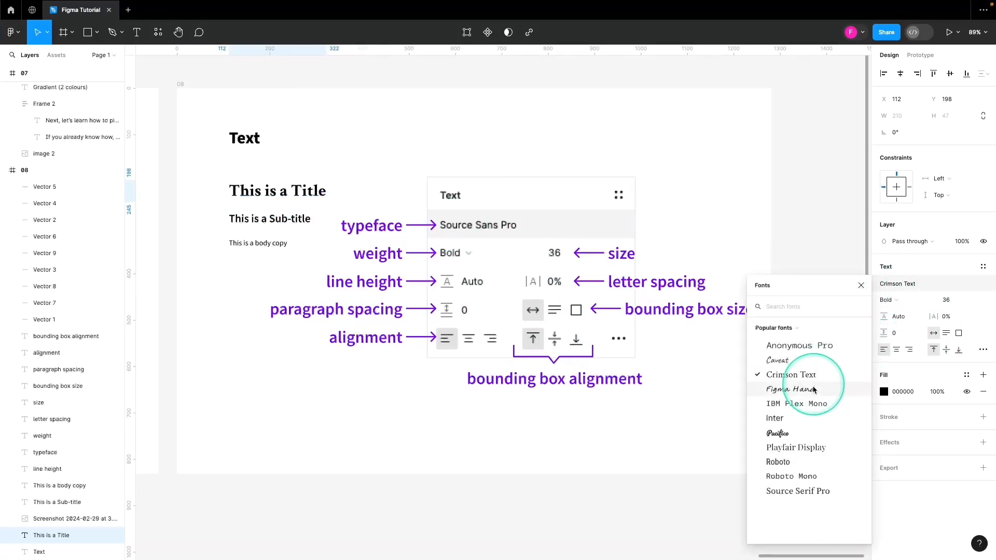
left_click(819, 404)
Step: Set the weight of "This is a Title" in frame 08 to Thin Italic
left_click(902, 305)
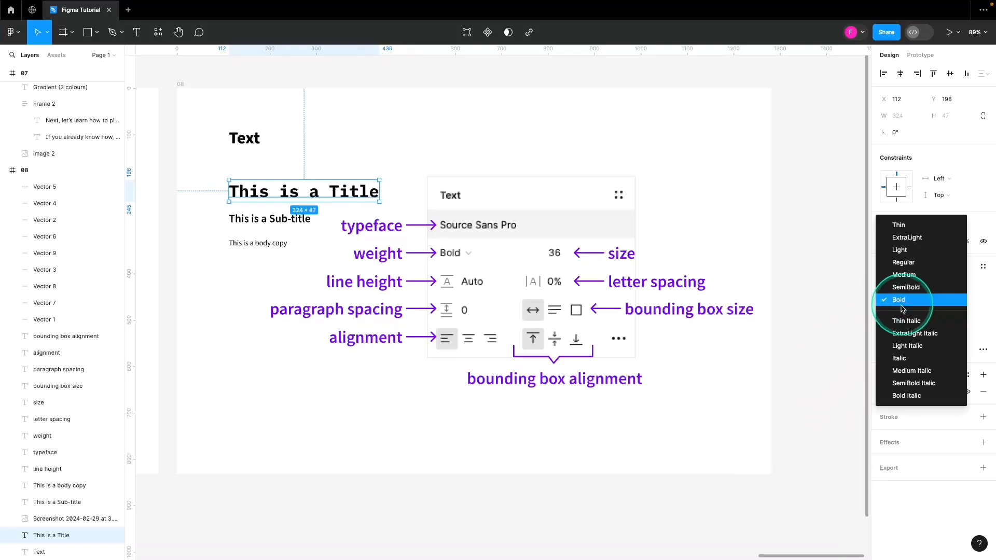
left_click(906, 321)
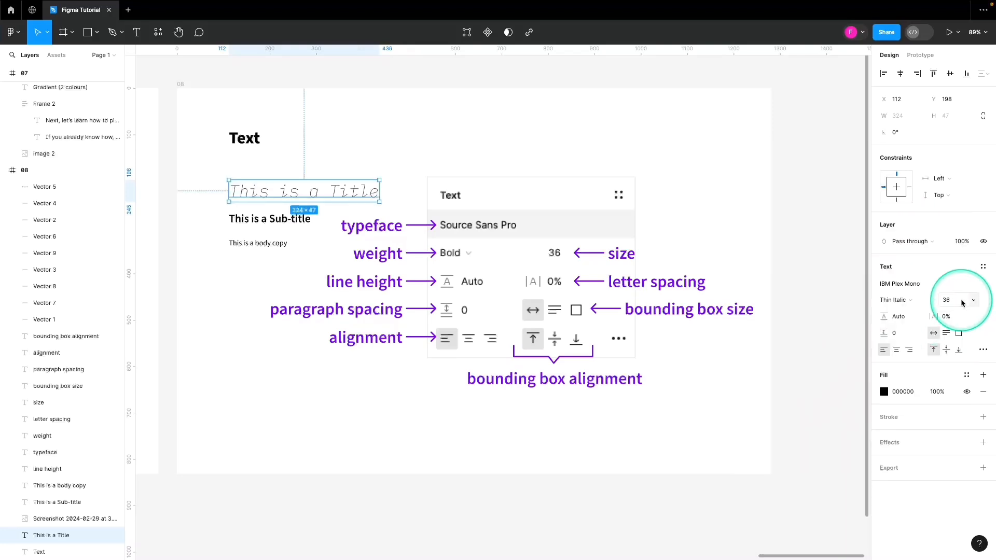
left_click(961, 303)
left_click(809, 372)
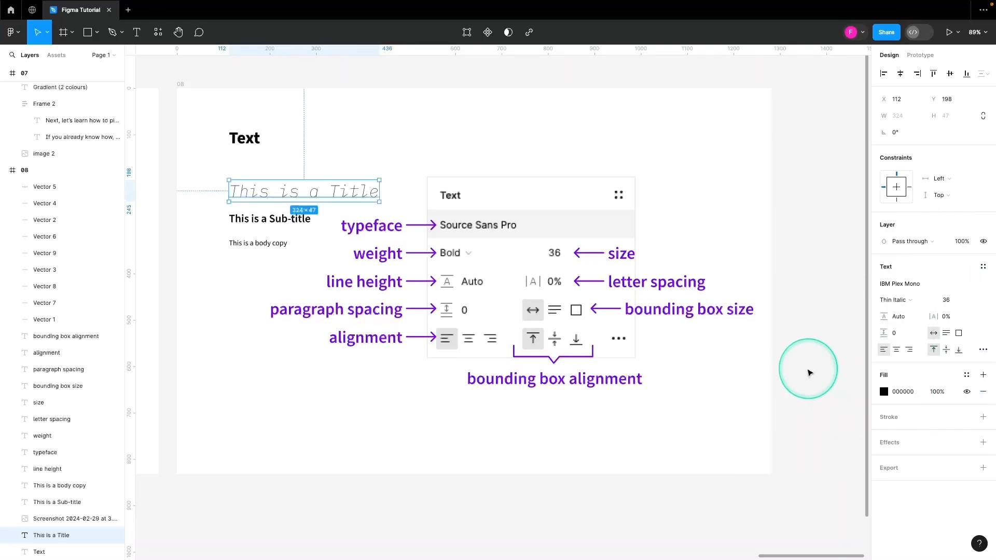
Step: Undo the practice weight and typeface changes on "This is a Title" and deselect it
key("super+z")
key("super+z")
left_click(390, 147)
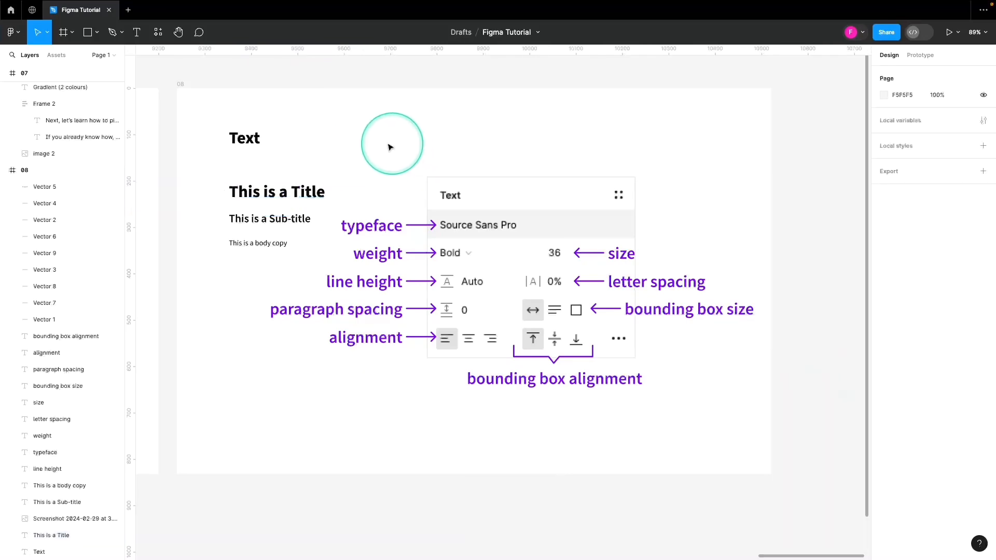
Step: Add a text layer reading "his is my text" beside the "Text" heading and move it to about X 371, Y 112
left_click(140, 36)
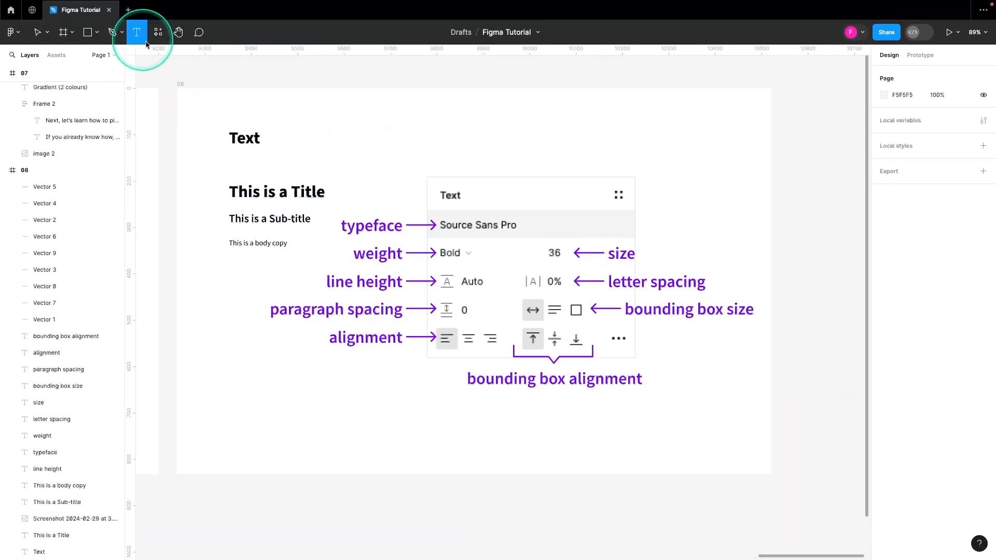
left_click(313, 126)
type("his is m")
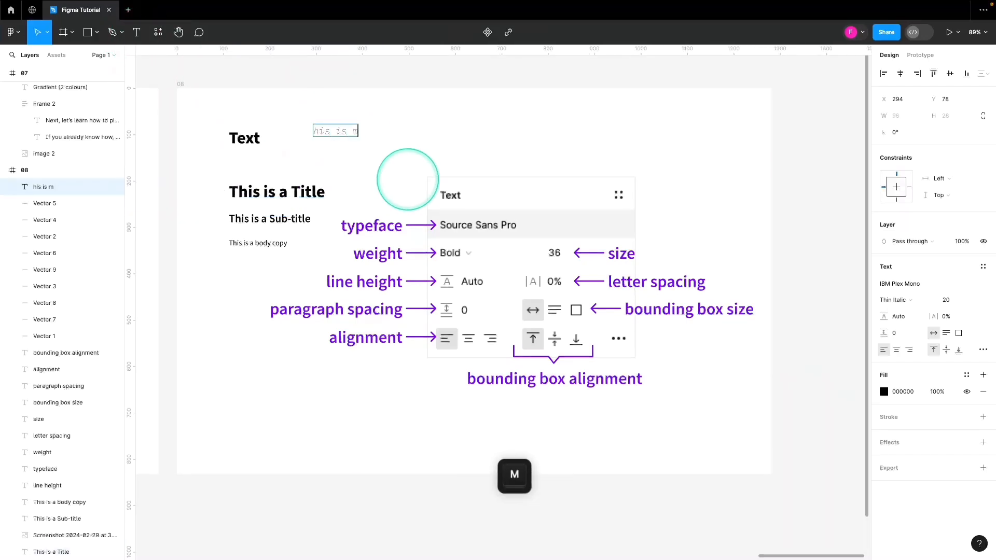
type("y text")
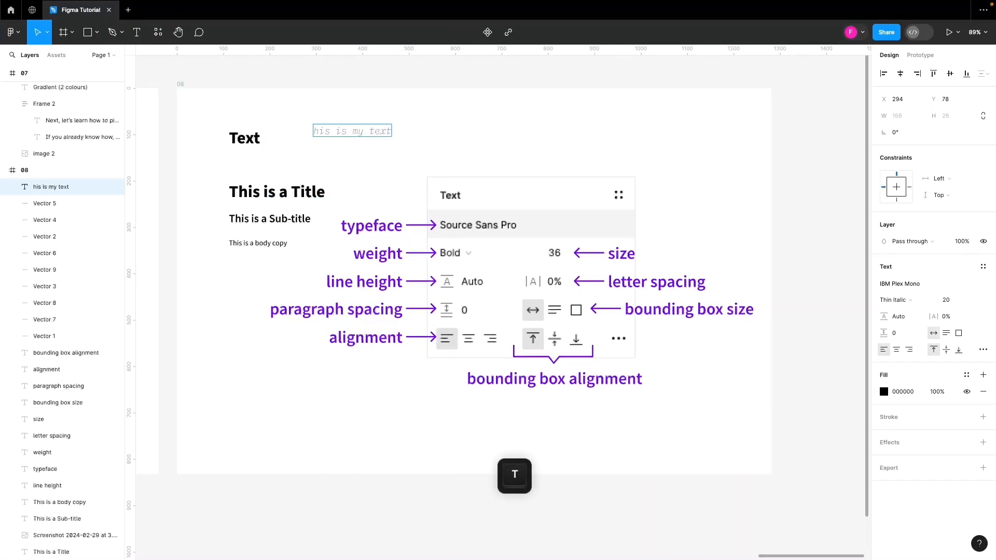
left_click_drag(386, 131, 422, 148)
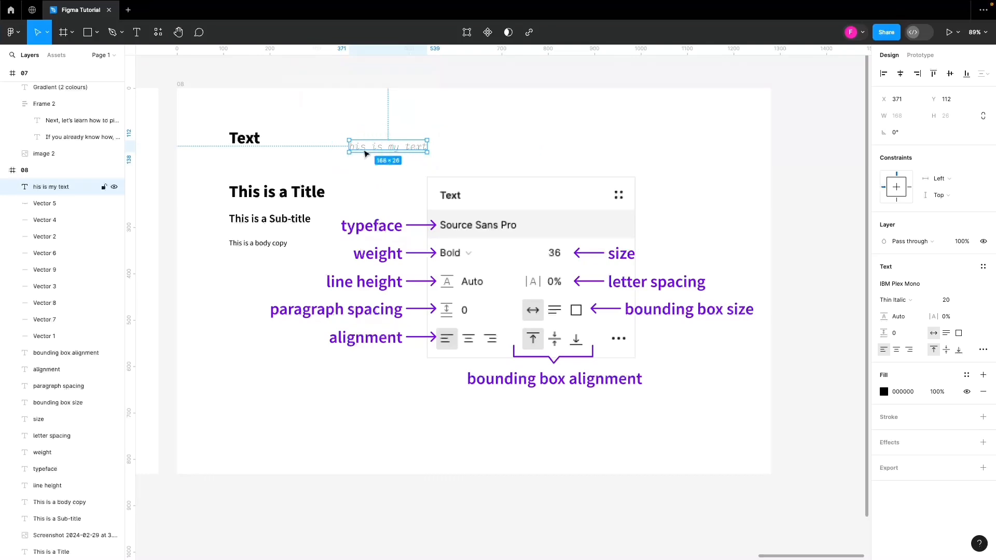
double_click(366, 147)
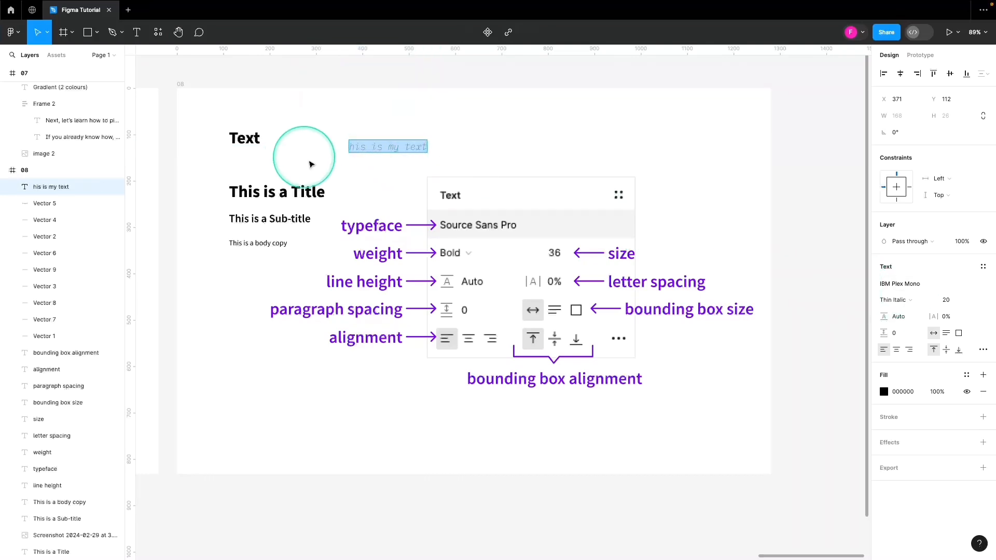
Step: Copy the properties of "This is a Title" and paste them onto the new text layer
left_click(295, 191)
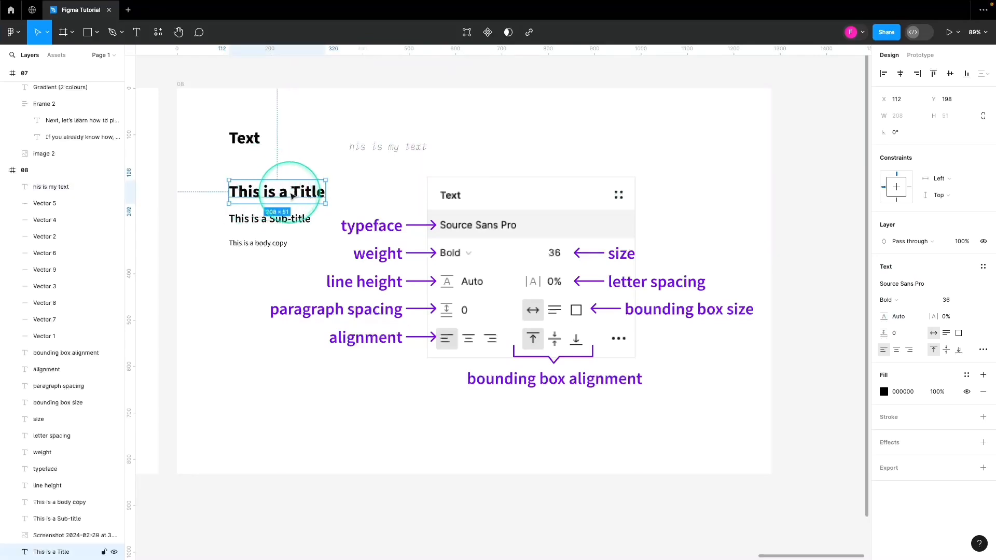
right_click(271, 194)
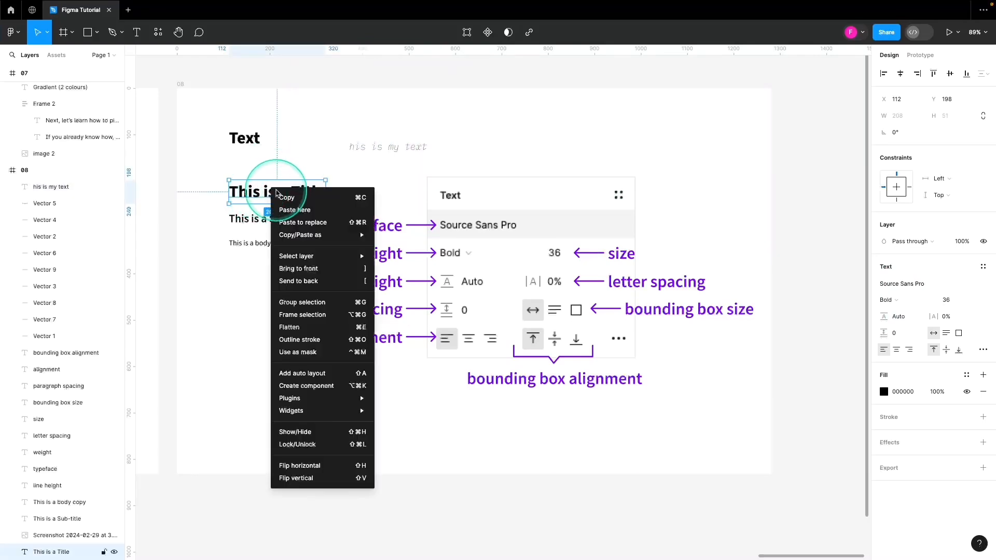
mouse_move(299, 235)
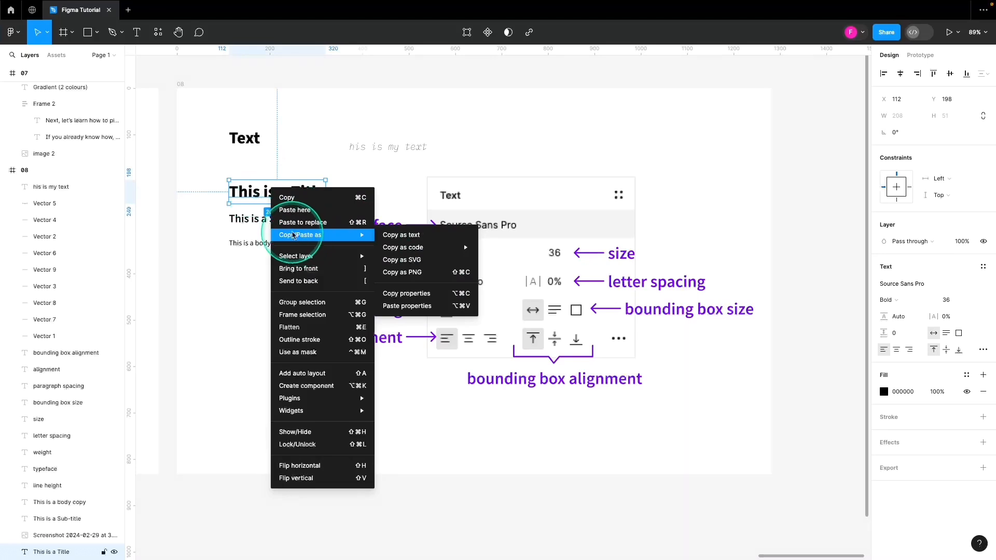
left_click(427, 294)
left_click(388, 147)
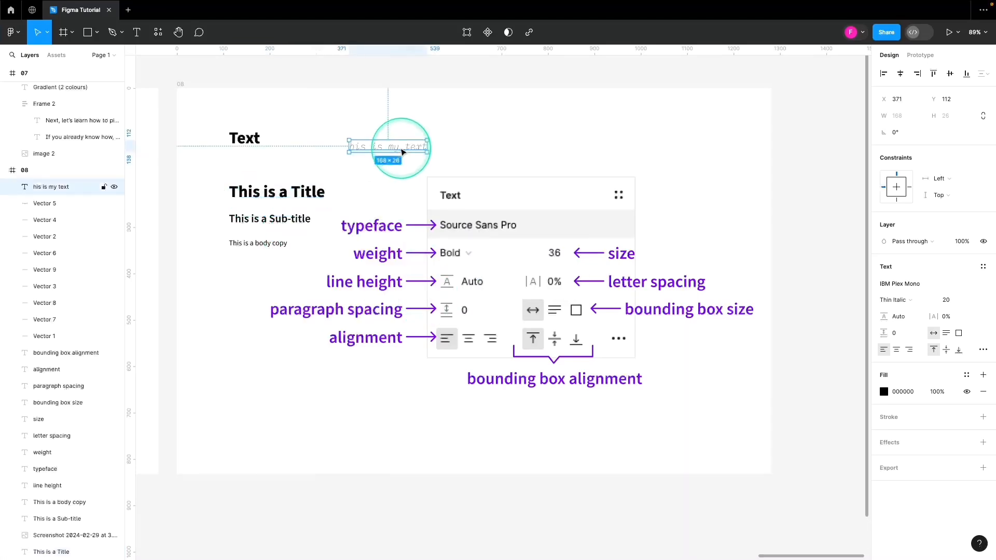
right_click(393, 146)
mouse_move(441, 187)
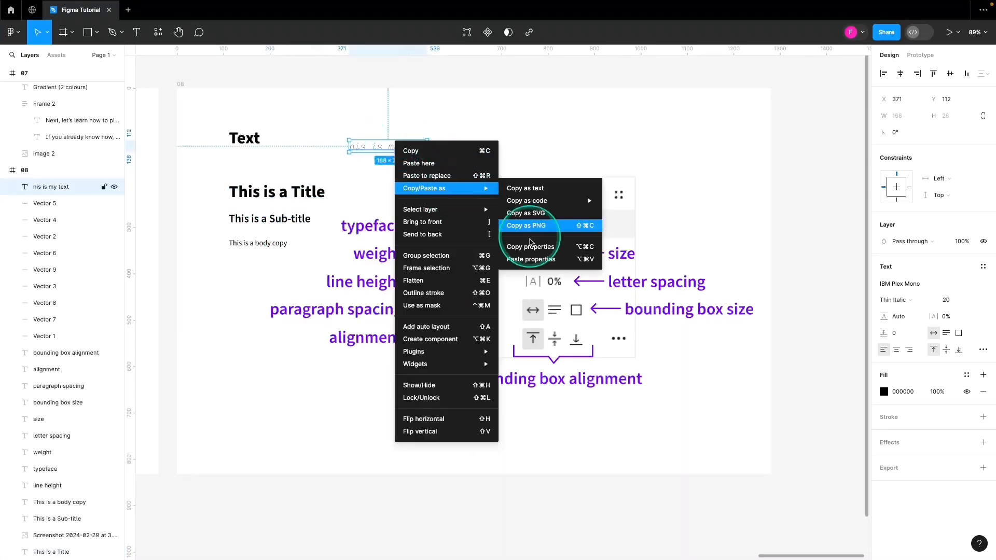
left_click(534, 260)
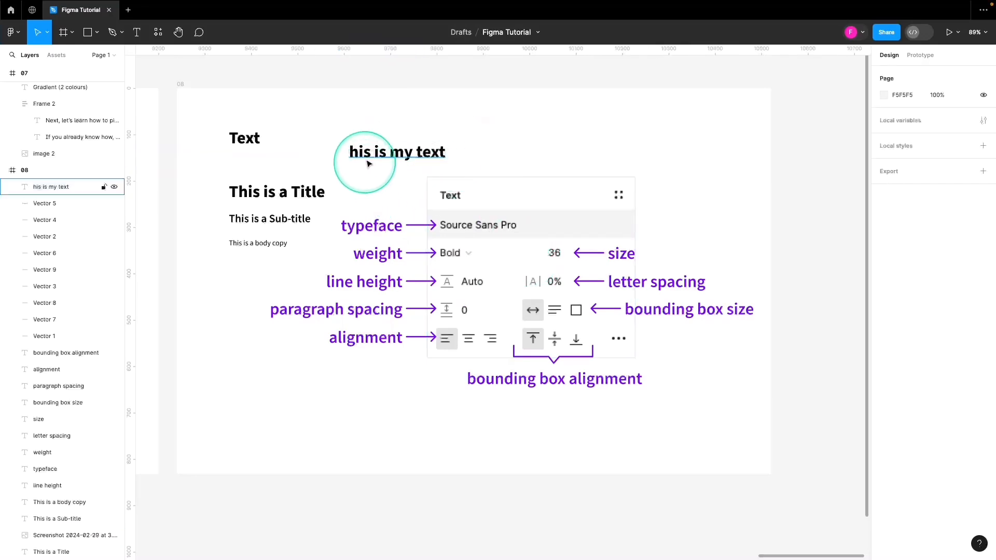
Step: Move the new text to about X 327, Y 102 and correct its wording to "This is my text"
left_click_drag(368, 146, 347, 140)
double_click(337, 147)
left_click(331, 148)
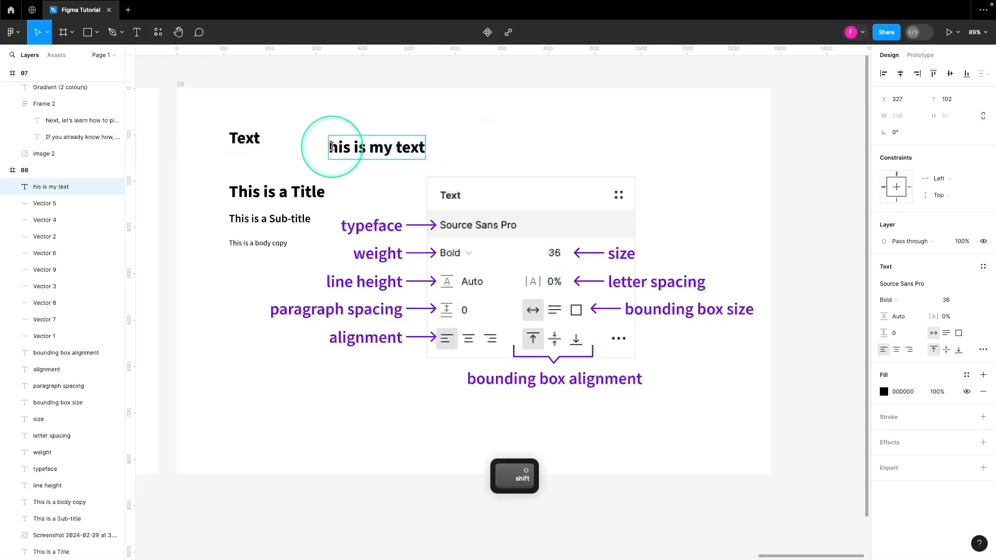
type("T")
Step: Delete the "This is my text" layer
left_click(534, 148)
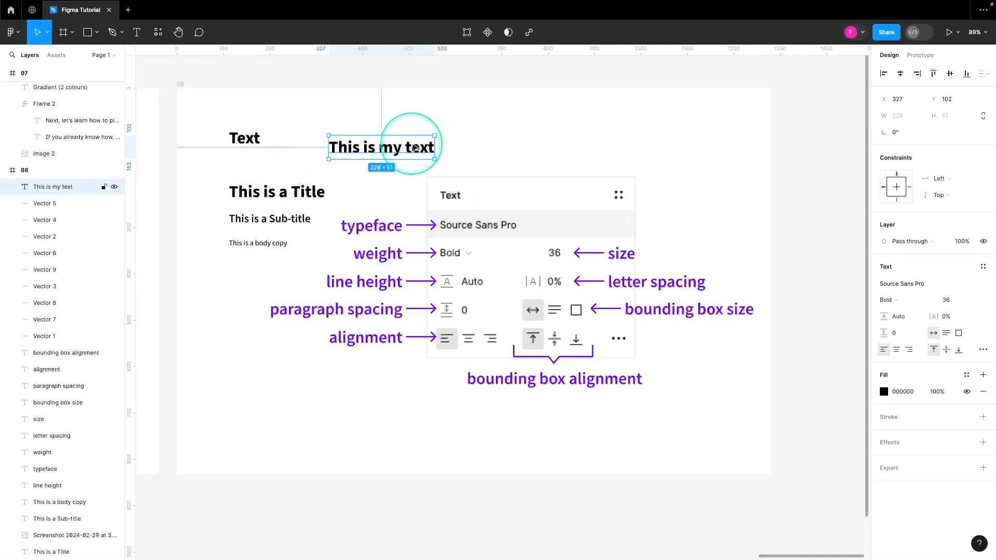
key("Delete")
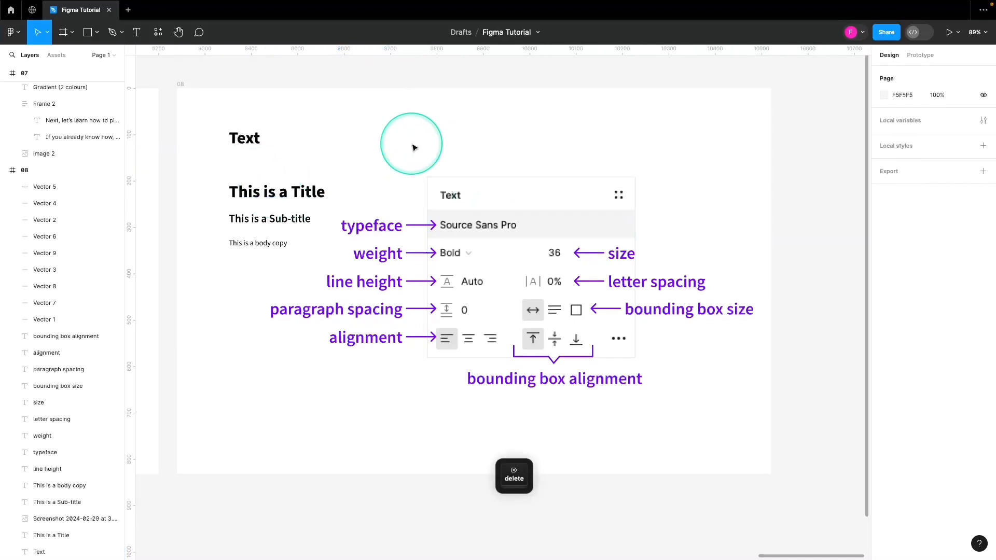
Step: Examine the text properties of the title, sub-title and body copy in frame 08, individually and together
left_click(286, 194)
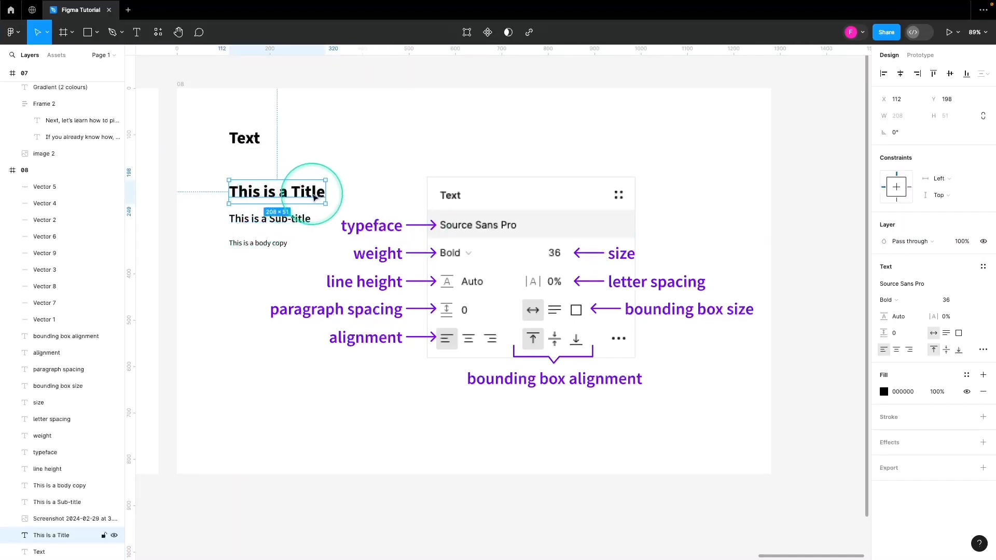
left_click(293, 224)
left_click(280, 243)
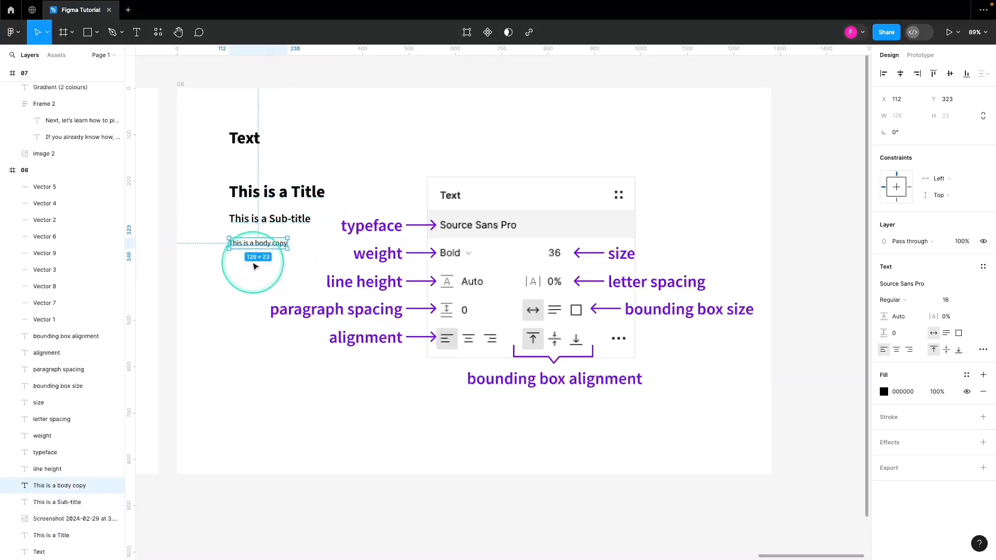
left_click_drag(222, 182, 251, 270)
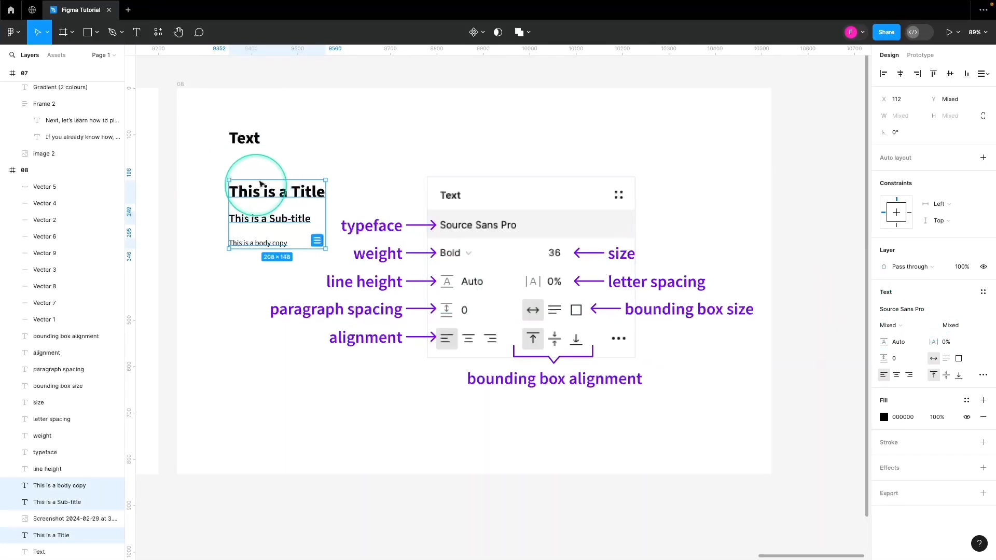
left_click(266, 175)
left_click(273, 194)
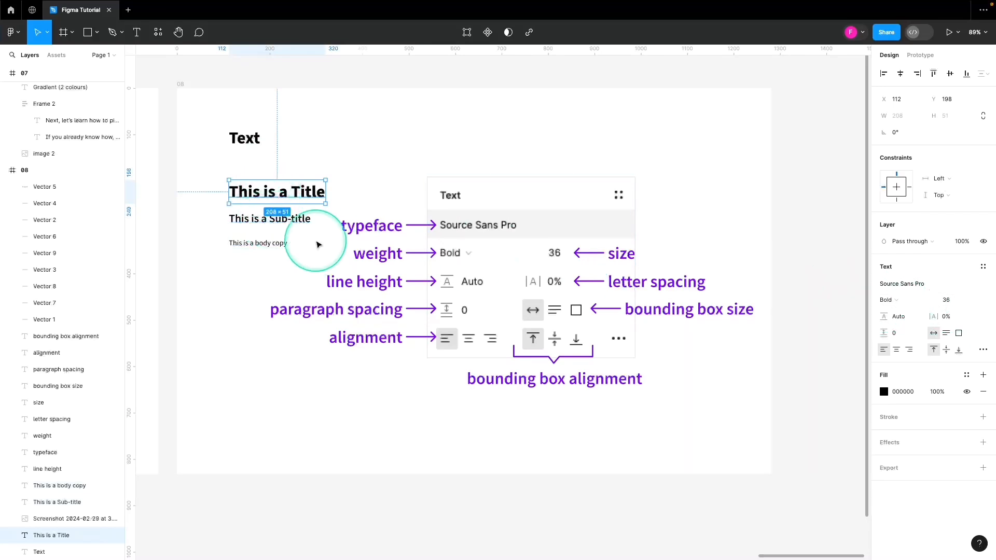
left_click(304, 218)
left_click(278, 243)
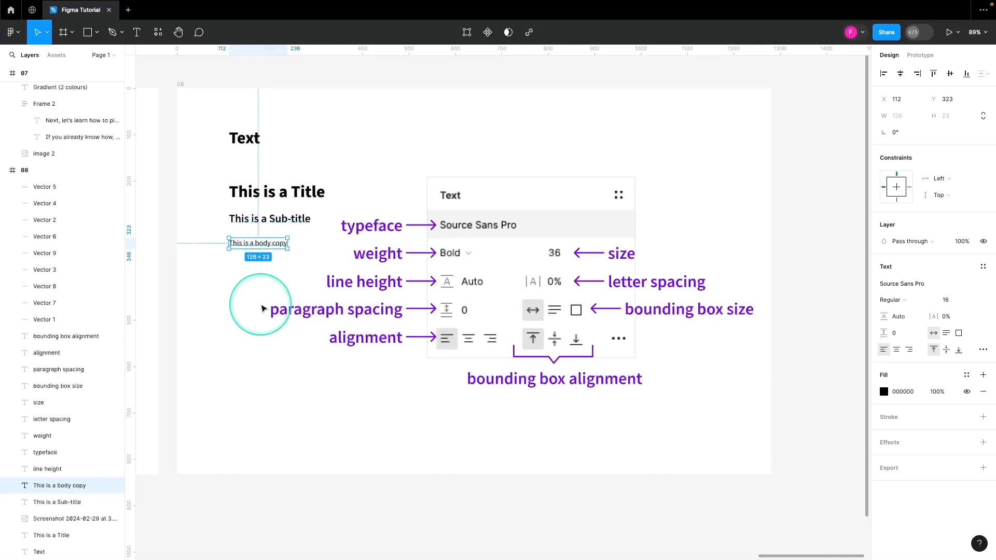
left_click(262, 307)
scroll(426, 401, "down", 1)
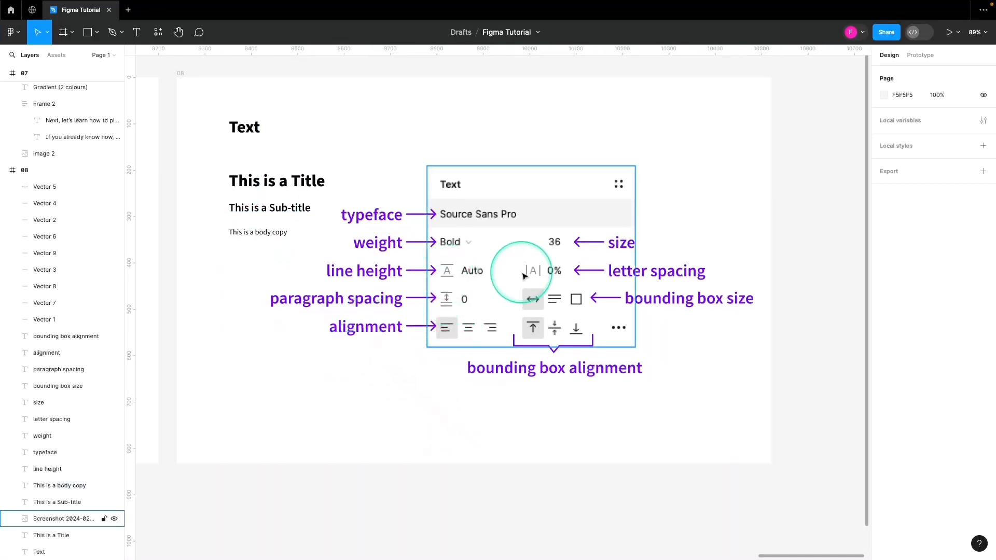
Step: Duplicate "This is a Title" and place the copy above the text panel screenshot at about X 576, Y 68
left_click(293, 185)
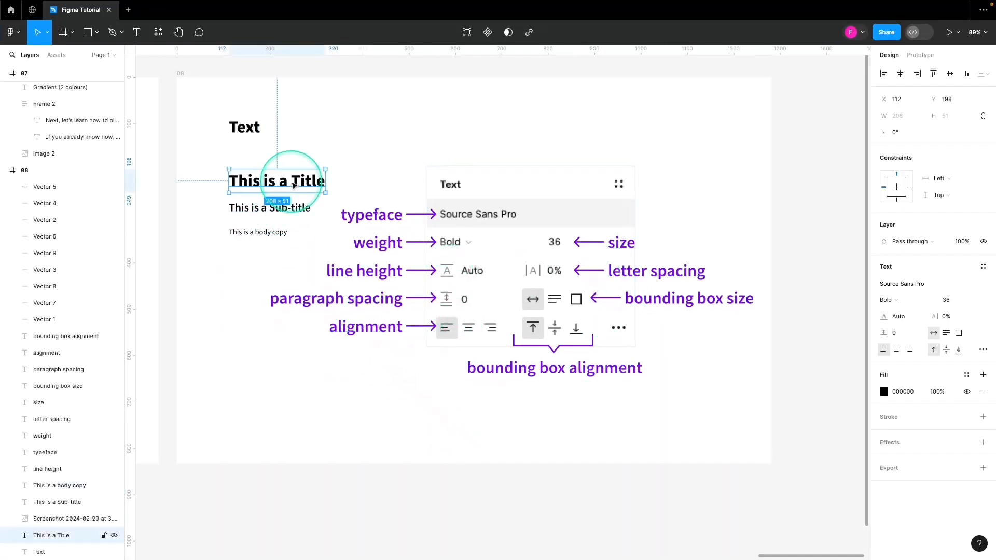
key("super+d")
left_click_drag(289, 179, 519, 125)
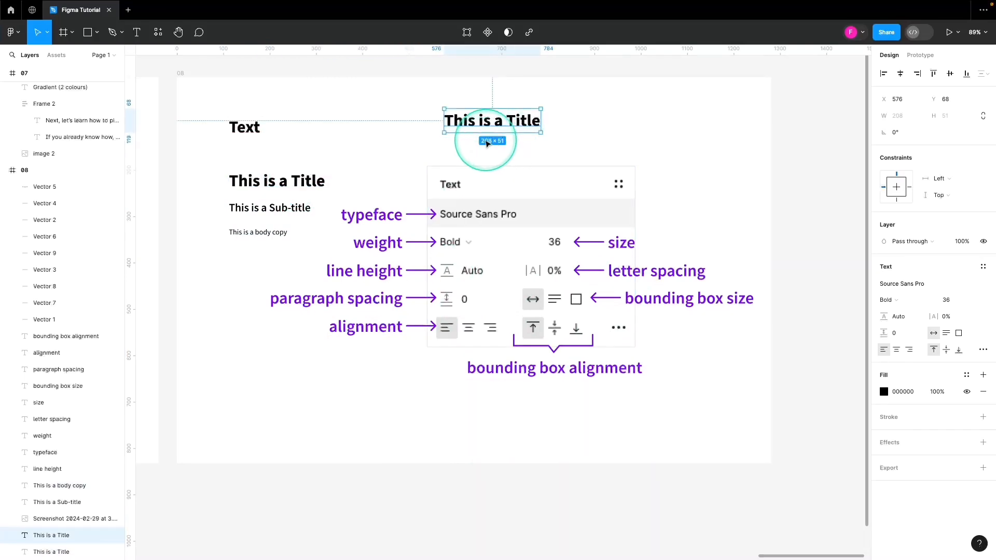
Step: Increase the line height of the copied title to 91
scroll(490, 137, "up", 2)
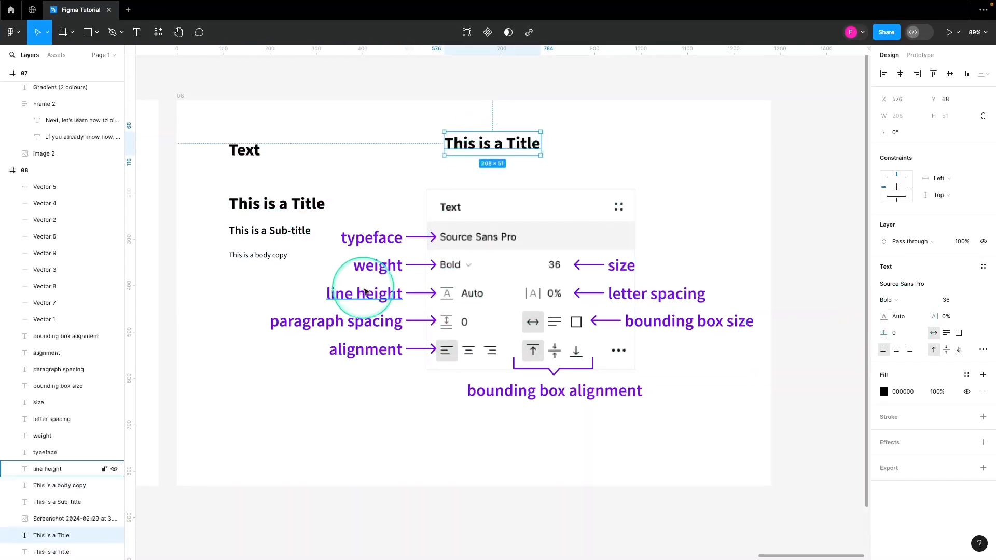
left_click(903, 316)
key("shift+Up")
key("shift+Up")
key("shift+Up")
key("shift+Up")
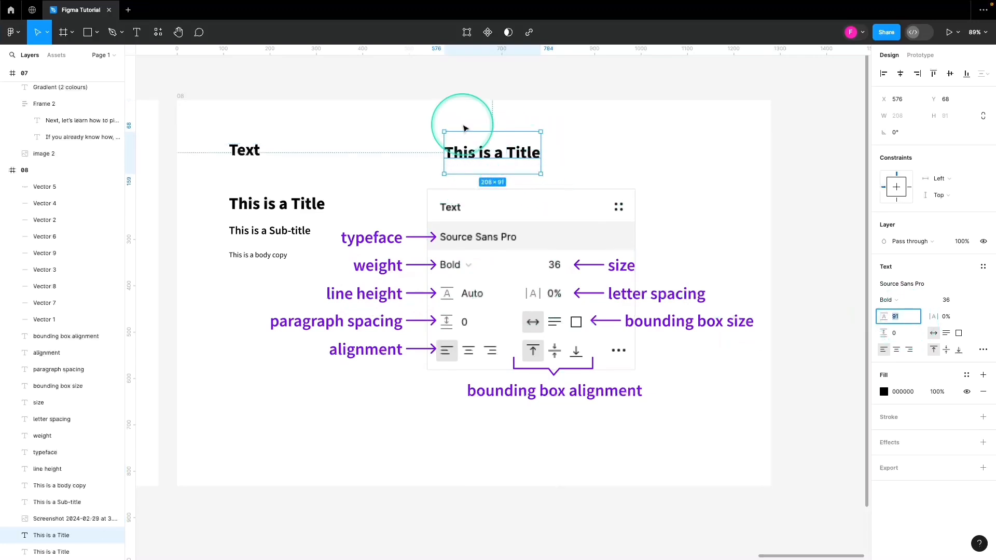
Step: Move the copied title to about X 536, Y 42 and set its line height to Auto
mouse_move(466, 134)
left_mouse_down()
mouse_move(489, 124)
mouse_move(518, 133)
mouse_move(474, 138)
left_mouse_up()
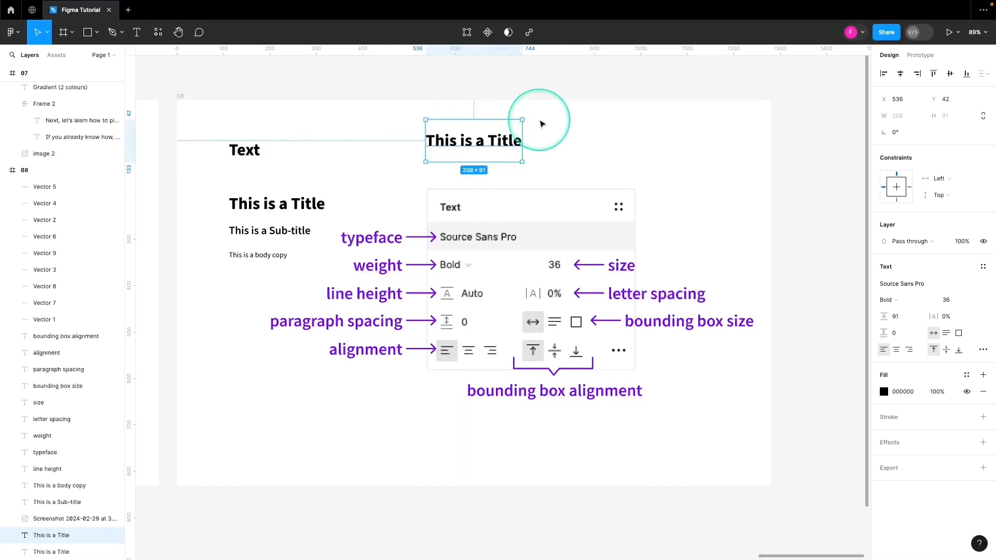
left_click(902, 315)
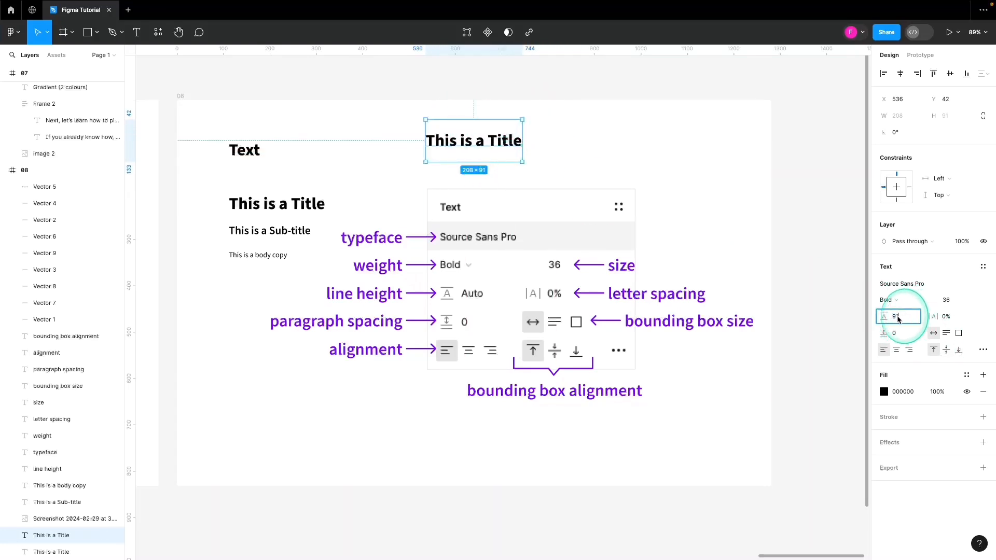
key("BackSpace")
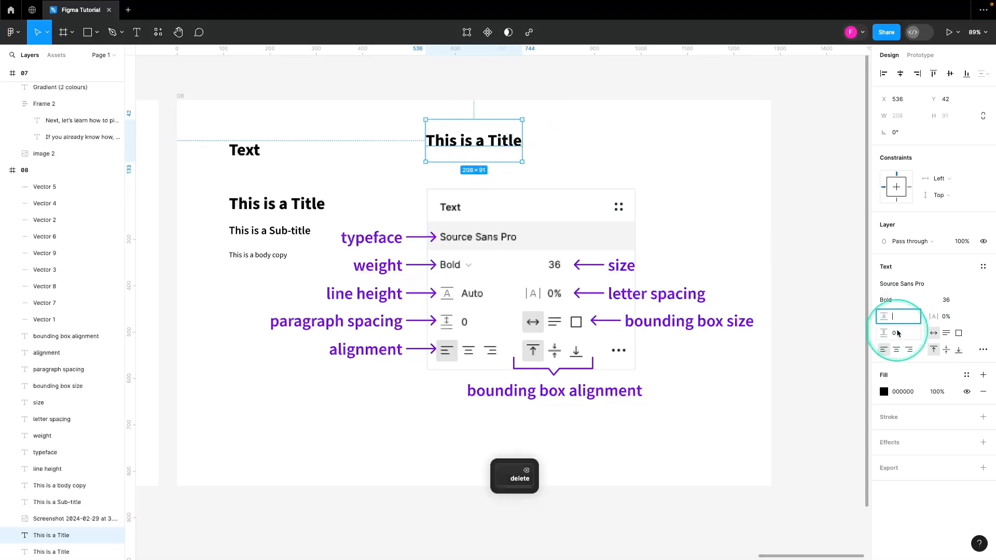
type("0")
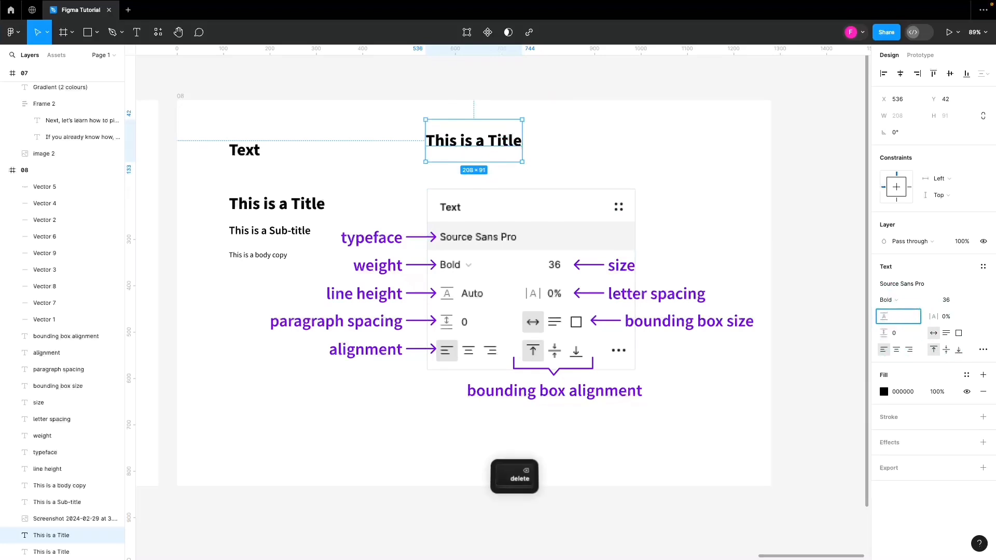
type("uto")
key("Return")
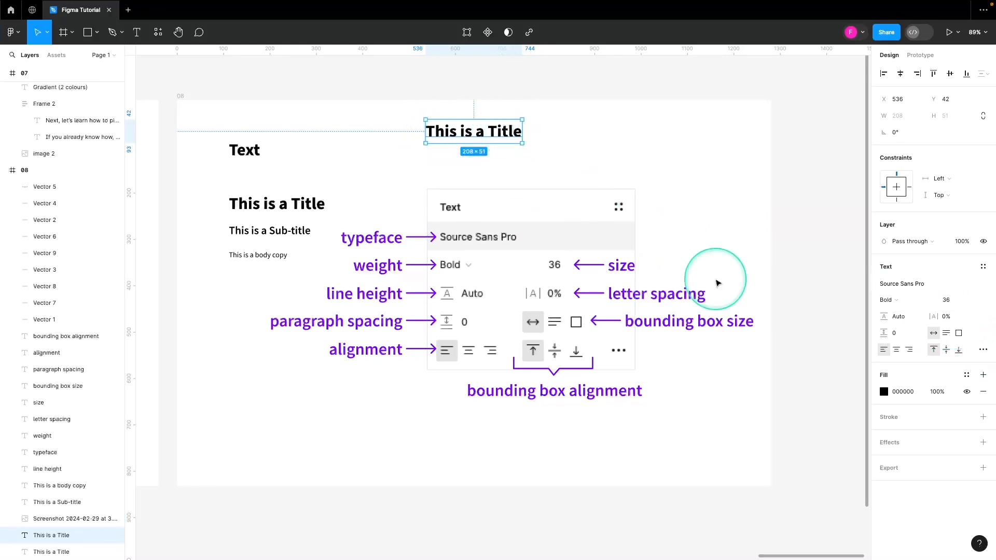
Step: Set the letter spacing of the copied title to 7%
key("Up")
key("Up")
key("Up")
key("Up")
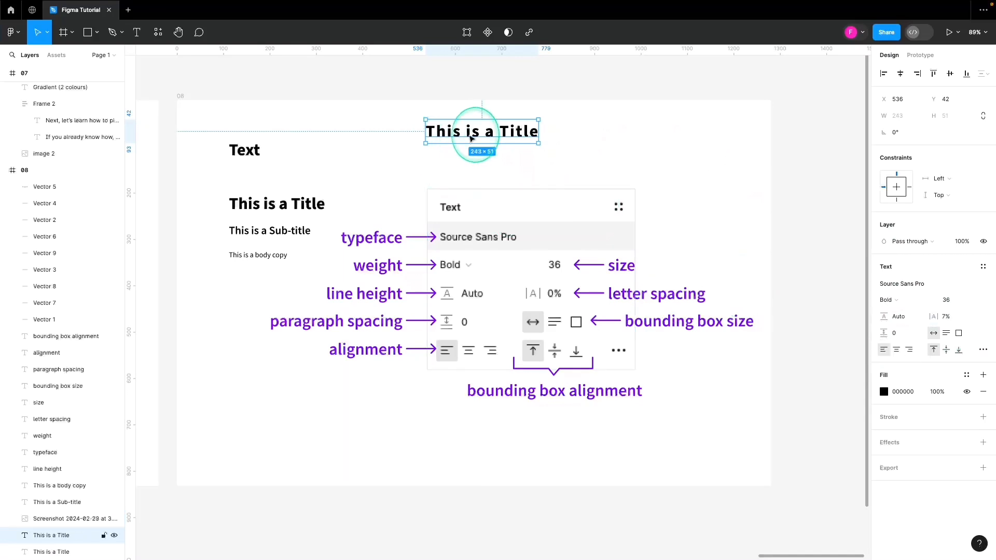
Step: Set the letter spacing of the copied title back to 0%
double_click(482, 130)
left_click(440, 130)
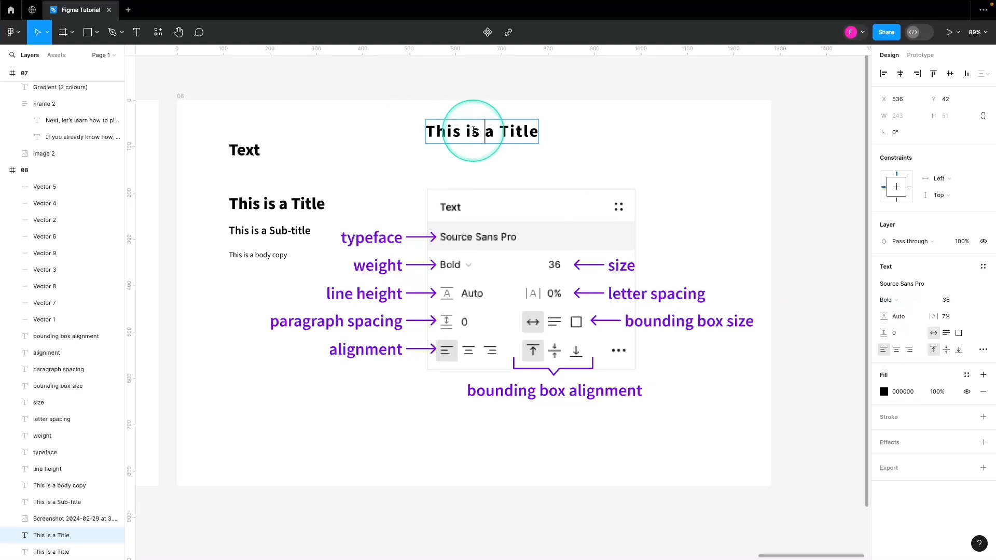
key("super+a")
left_click(958, 316)
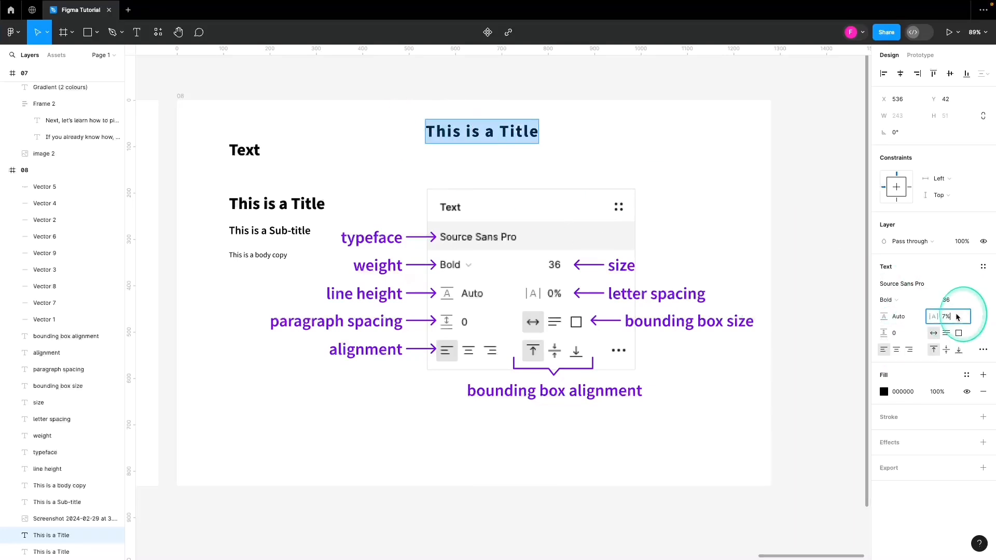
type("0")
key("Return")
Step: Repeat "This is a Title" four times in the copied title and split it into two paragraphs of two repetitions each
key("super+a")
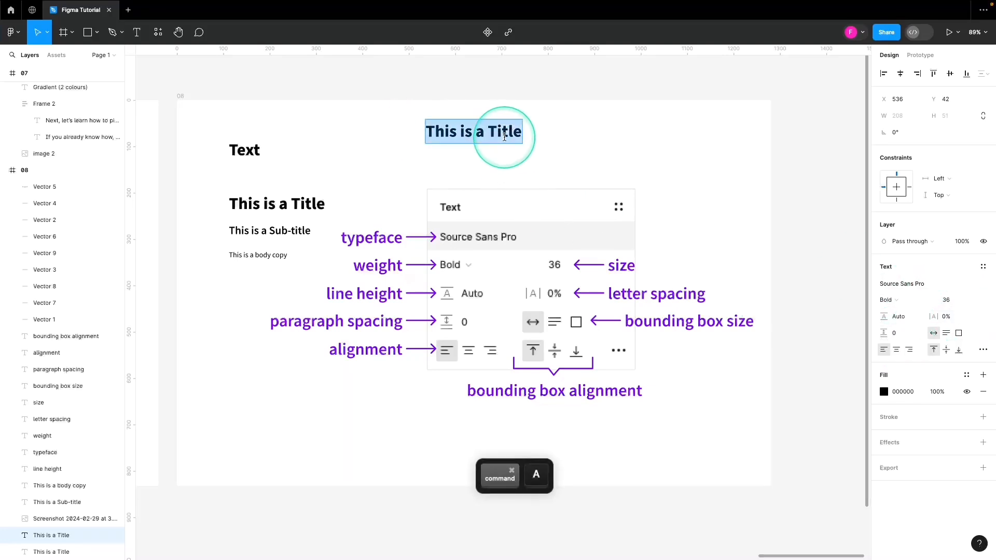
key("Right")
key("super+v")
key("super+v")
key("super+v")
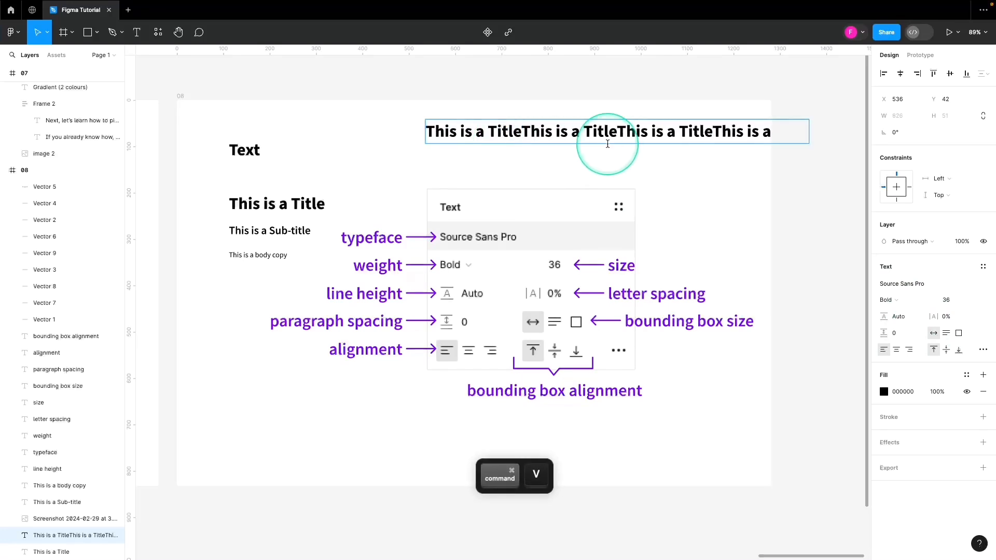
left_click(618, 131)
key("Return")
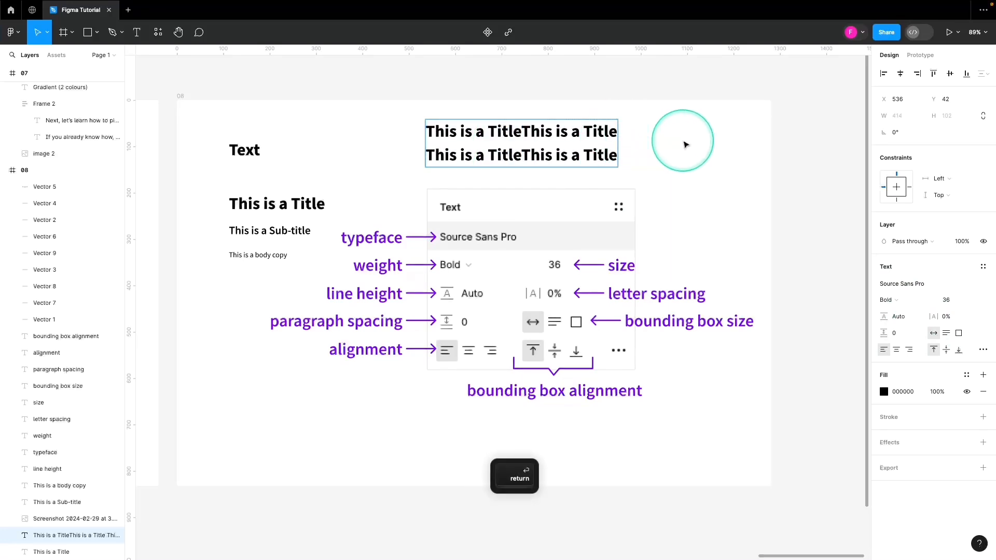
key("Escape")
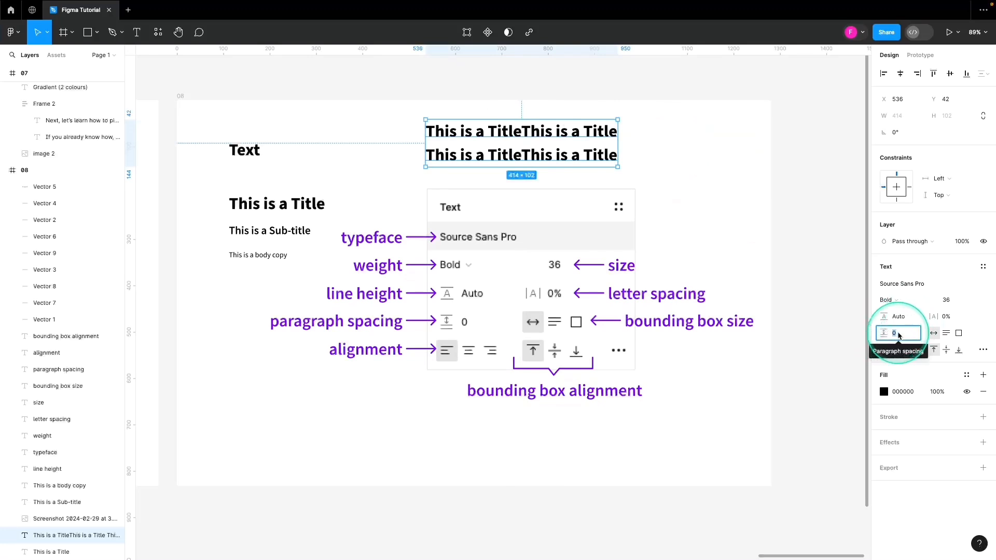
Step: Set the paragraph spacing of the repeated title text to 10
key("shift+Up")
key("shift+Up")
key("shift+Up")
key("shift+Up")
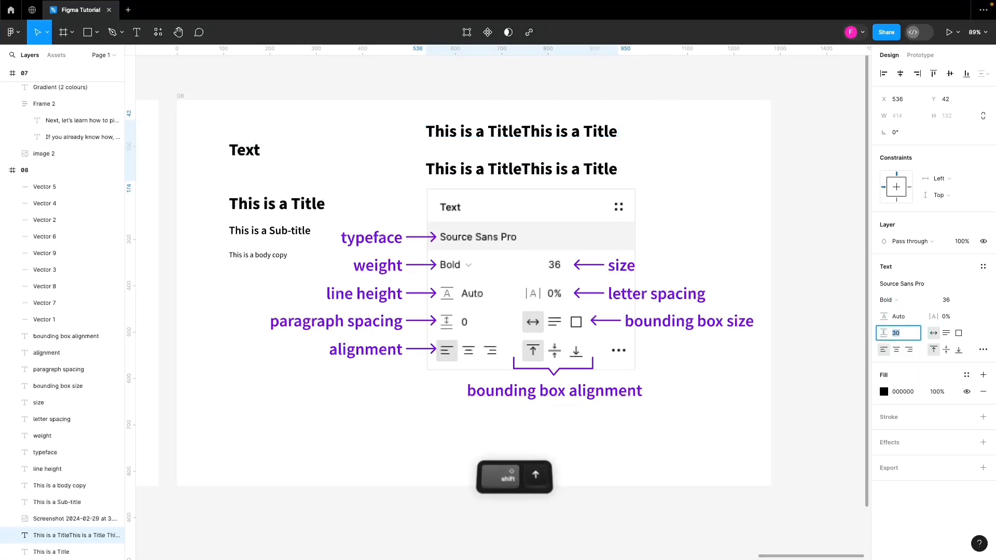
key("shift+Down")
key("shift+Down")
key("shift+Down")
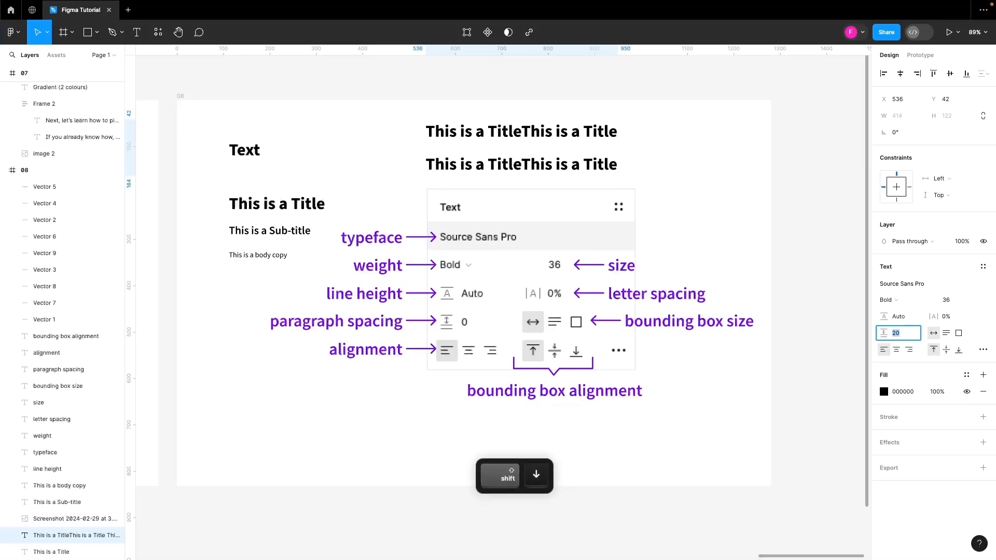
Step: Narrow the repeated title text box to 294 wide and move it to about X 993, Y 49
left_click(556, 159)
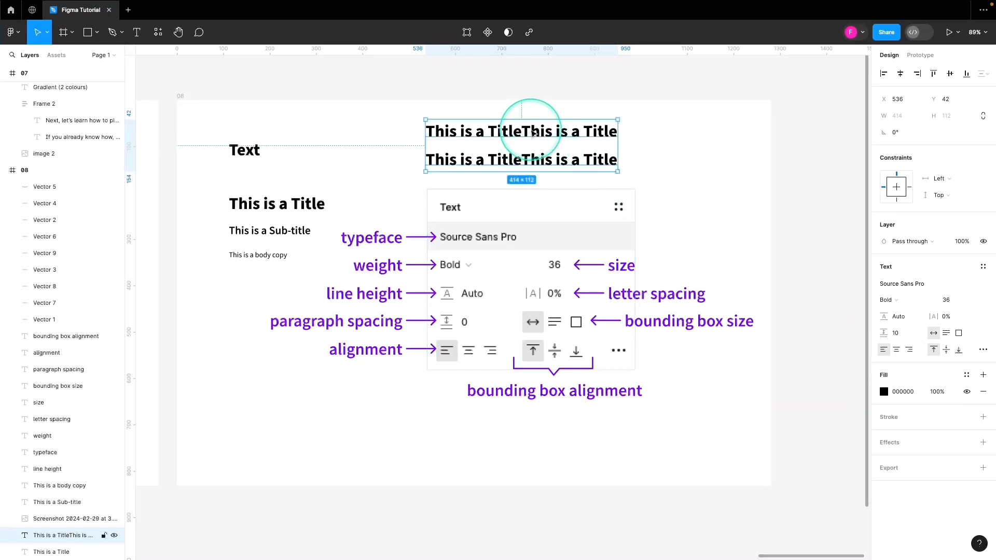
left_click_drag(618, 145, 561, 145)
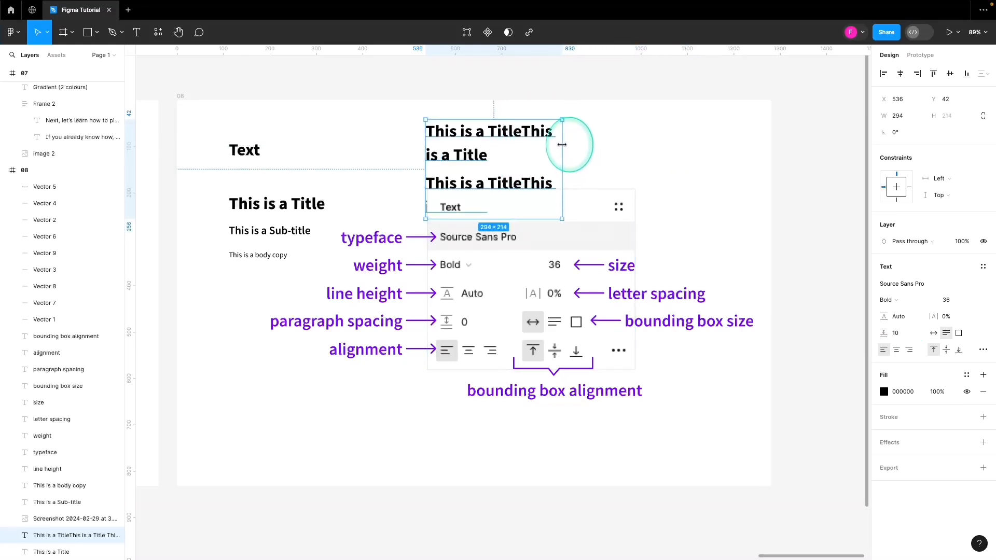
left_click_drag(499, 147, 707, 153)
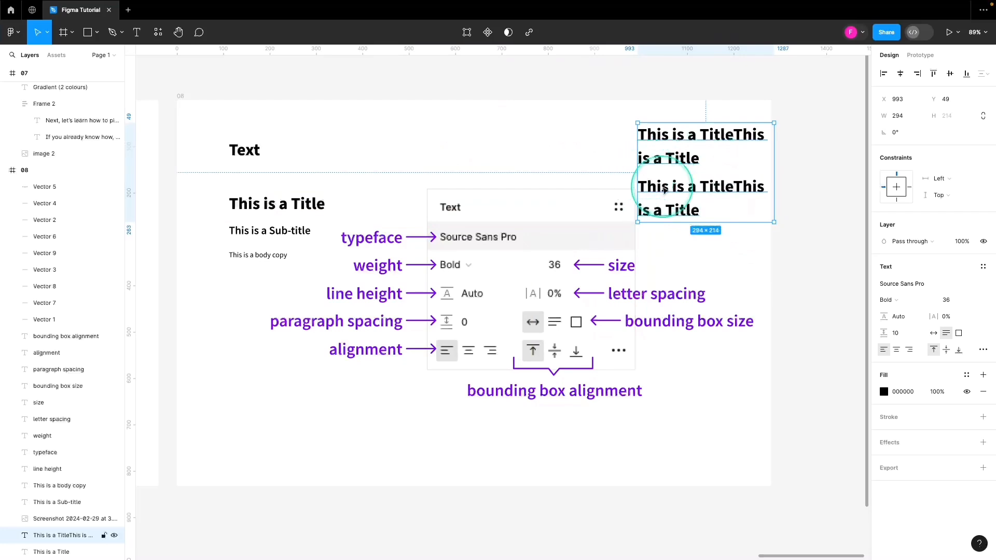
Step: Set the repeated title text's line height to 41 and its paragraph spacing to 60
left_click(902, 317)
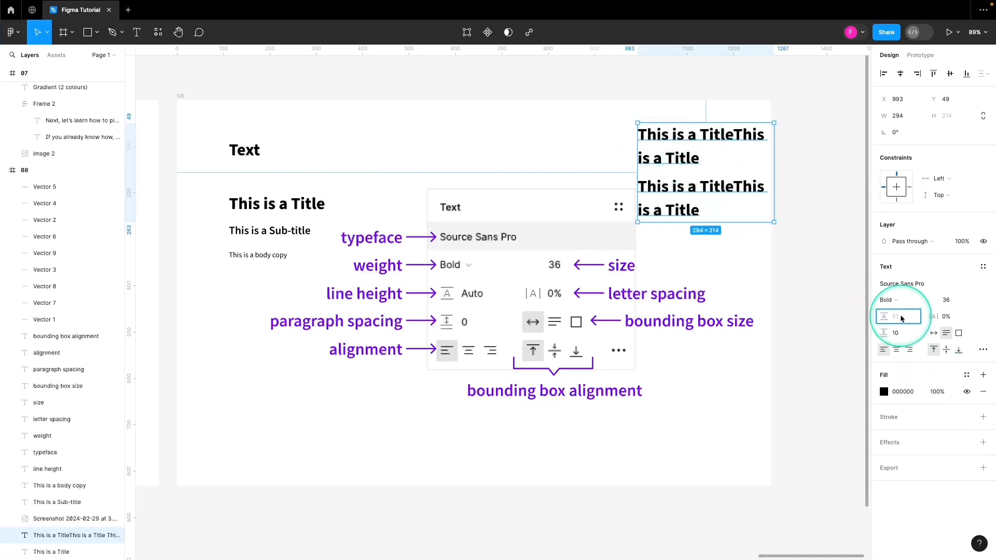
key("shift+Down")
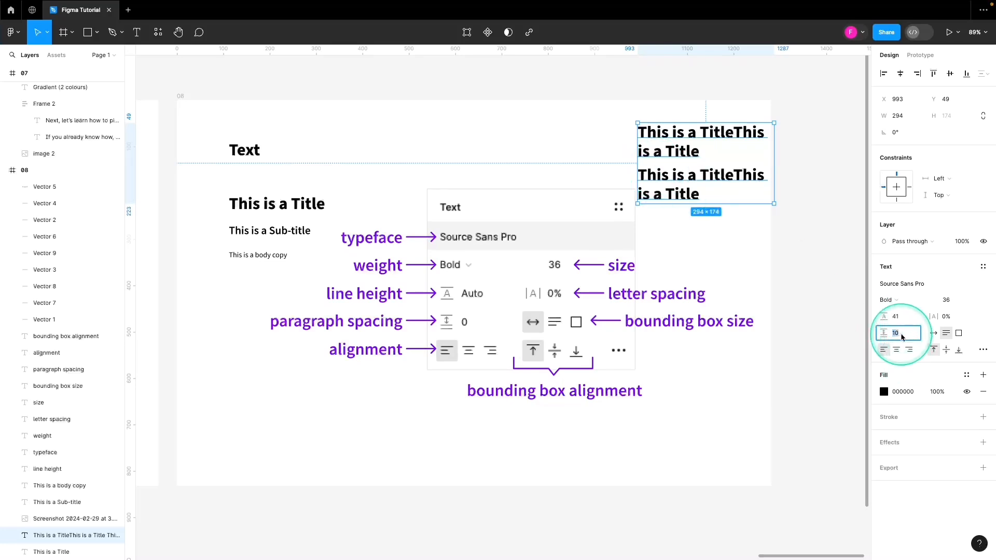
key("shift+Up")
key("shift+Up")
key("shift+Up")
key("shift+Up")
key("shift+Up")
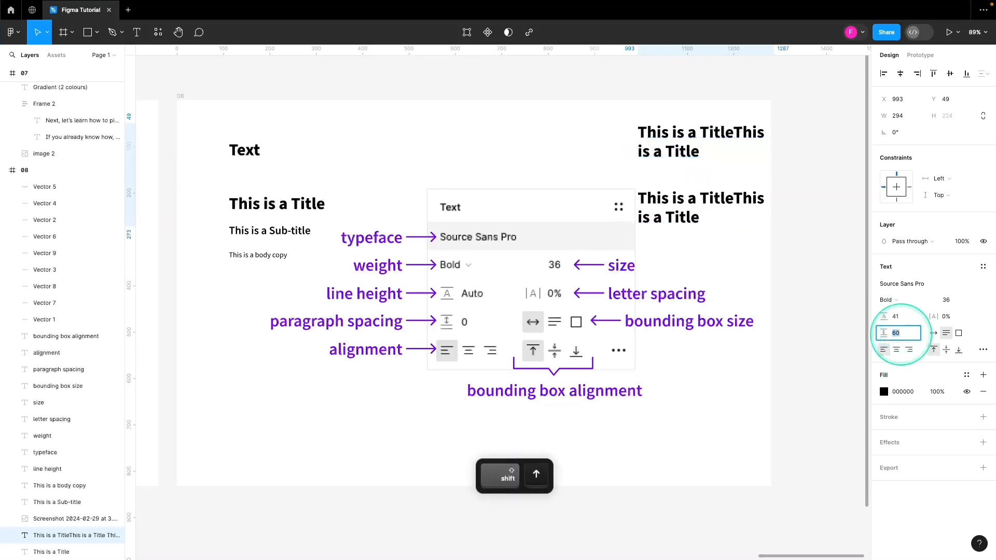
Step: Try a smaller line height on the repeated title text and return it to 41
left_click(906, 319)
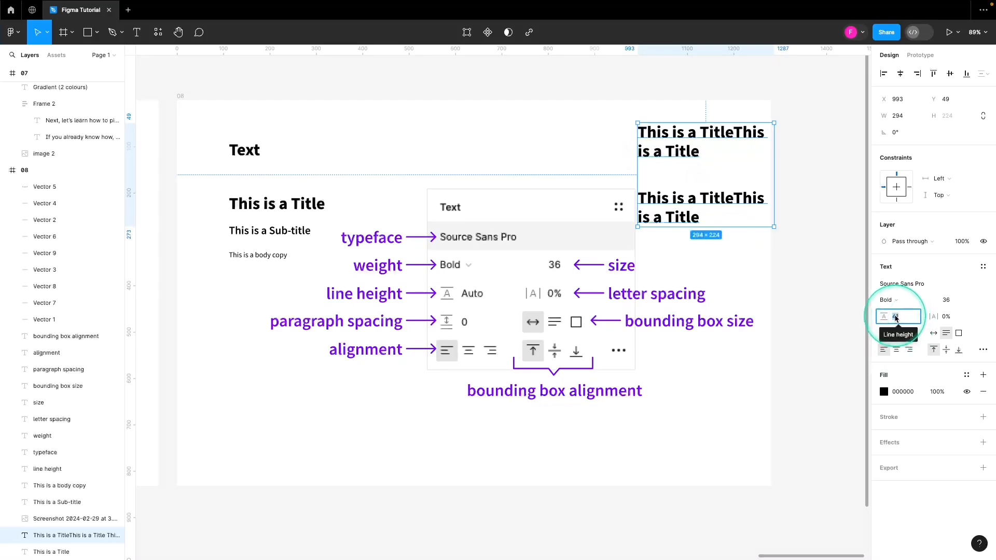
key("shift+Down")
key("shift+Down")
key("shift+Up")
key("shift+Up")
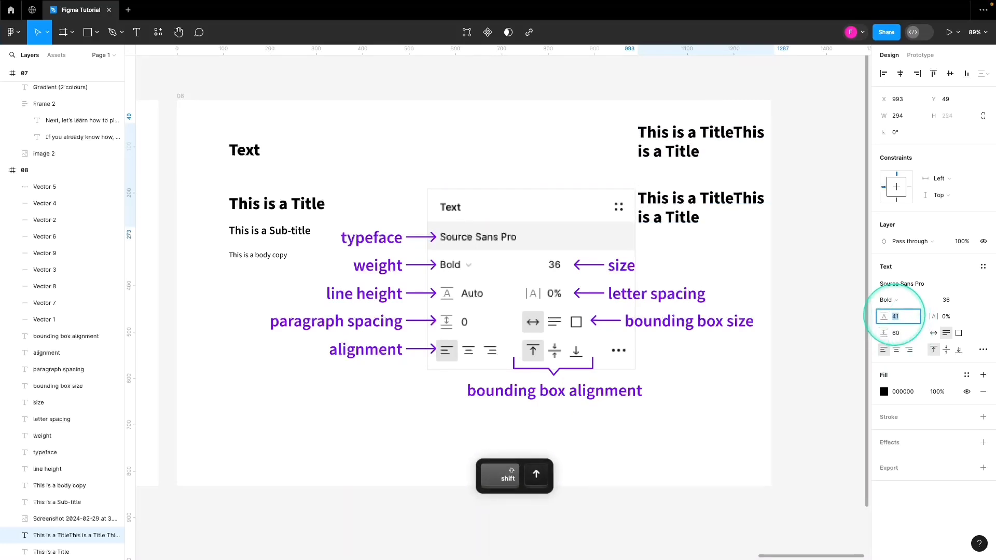
left_click(582, 146)
left_click_drag(622, 120, 714, 230)
left_click(739, 226)
left_click(736, 223)
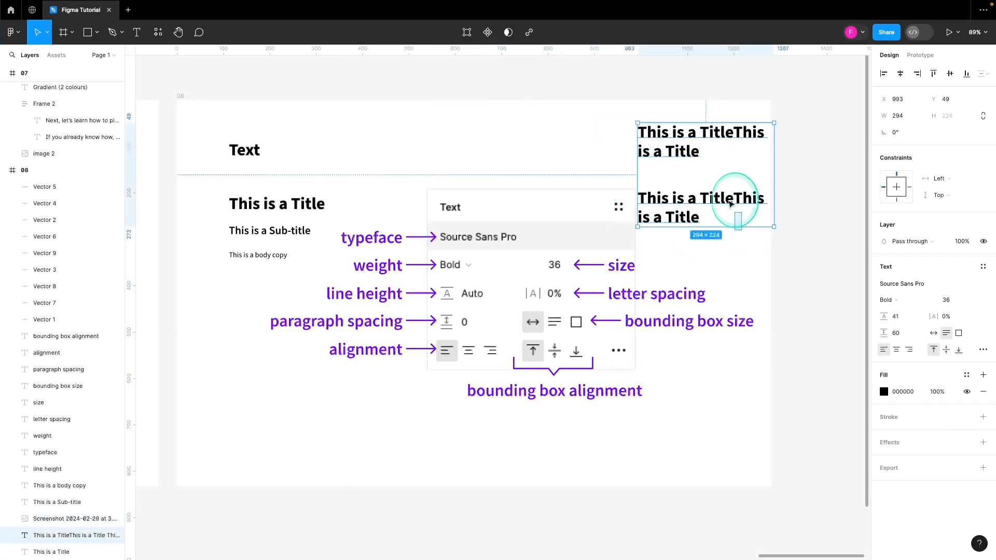
left_click(689, 135)
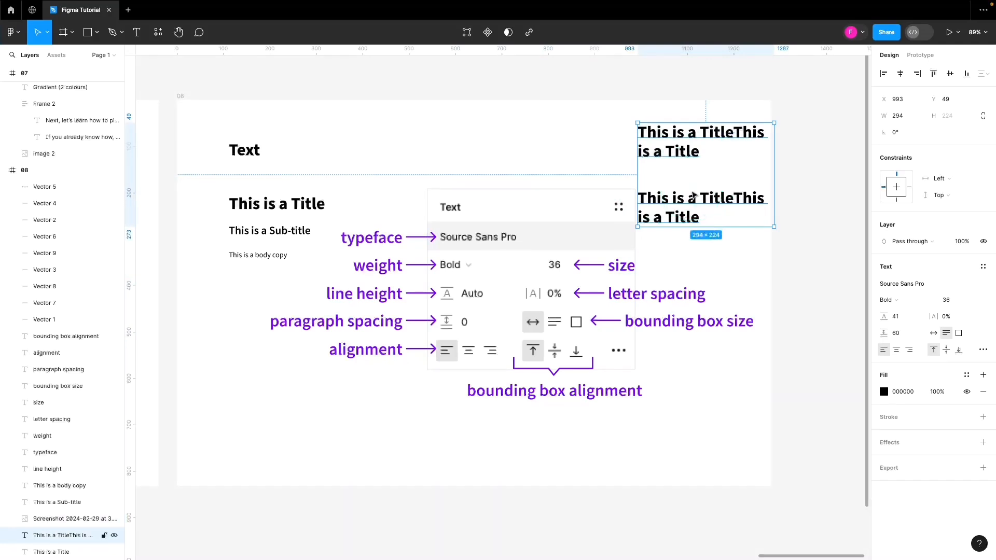
key("Delete")
key("super+z")
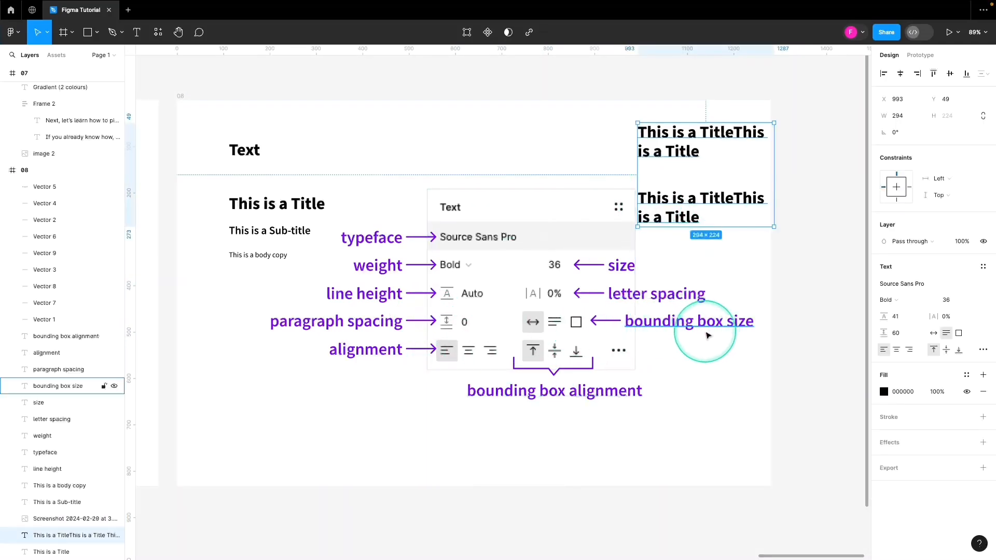
Step: Switch the repeated title text to Auto width and move it to about X 831, Y 21
mouse_move(724, 166)
left_mouse_down()
mouse_move(711, 174)
mouse_move(715, 155)
left_mouse_up()
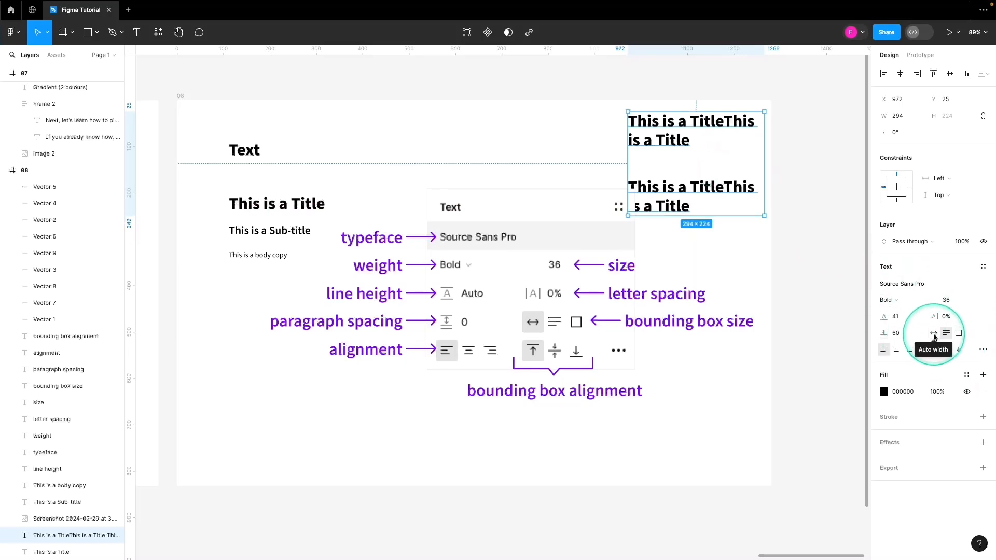
left_click(935, 334)
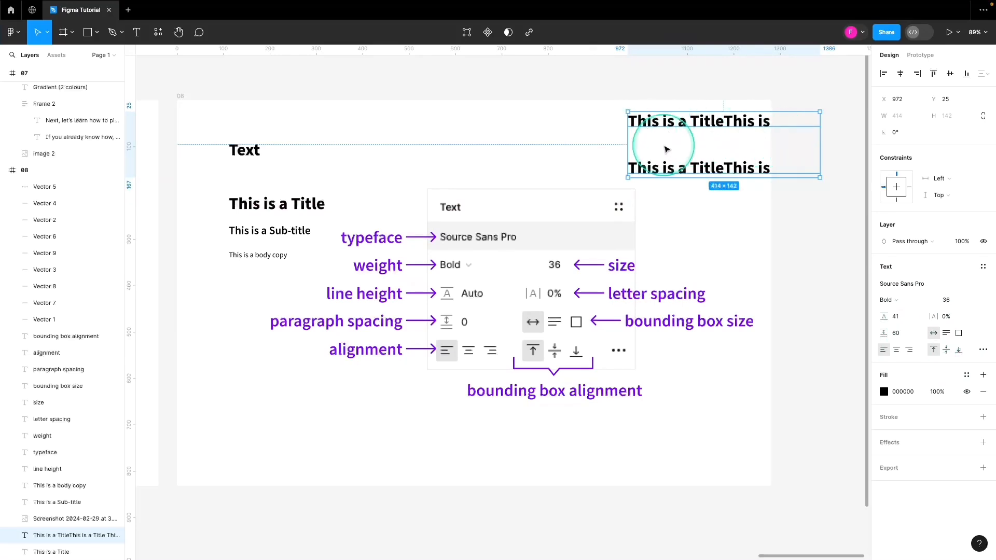
left_click_drag(660, 148, 596, 147)
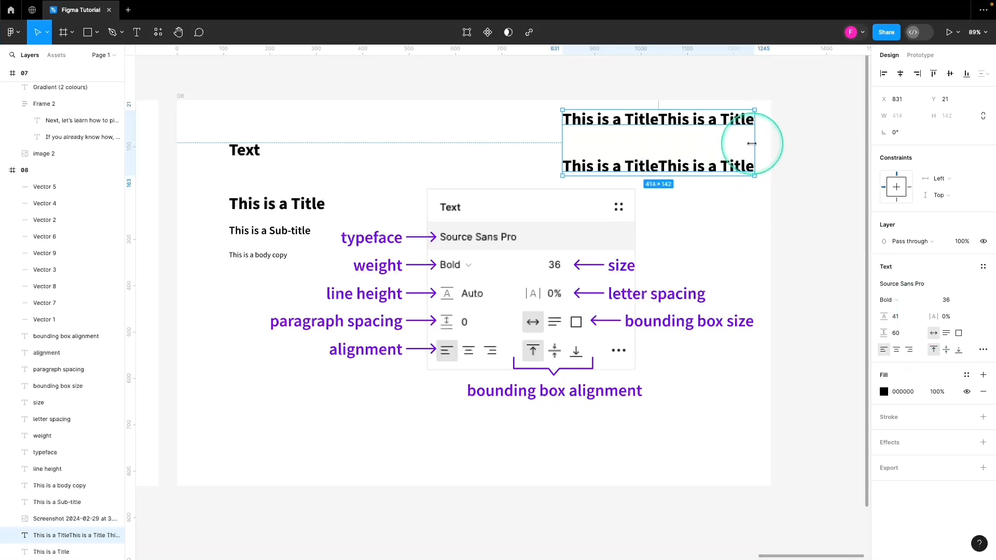
Step: Narrow the repeated title text box to about 262 wide and move it above frame 08, to about X 9830, Y -437
left_click_drag(750, 143, 699, 145)
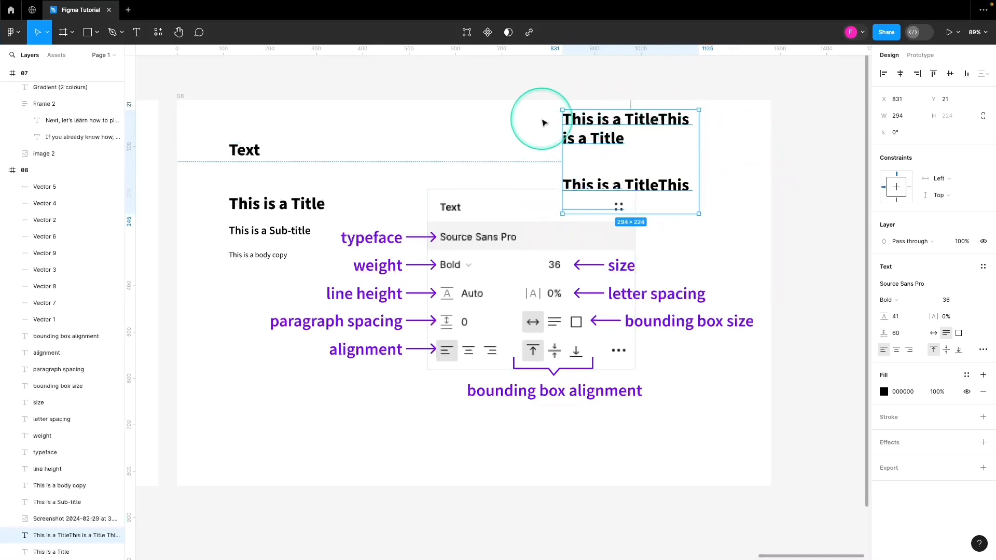
mouse_move(699, 167)
left_mouse_down()
mouse_move(663, 164)
mouse_move(684, 166)
left_mouse_up()
left_click_drag(599, 159, 669, 113)
scroll(668, 118, "up", 3)
left_click_drag(671, 338, 488, 173)
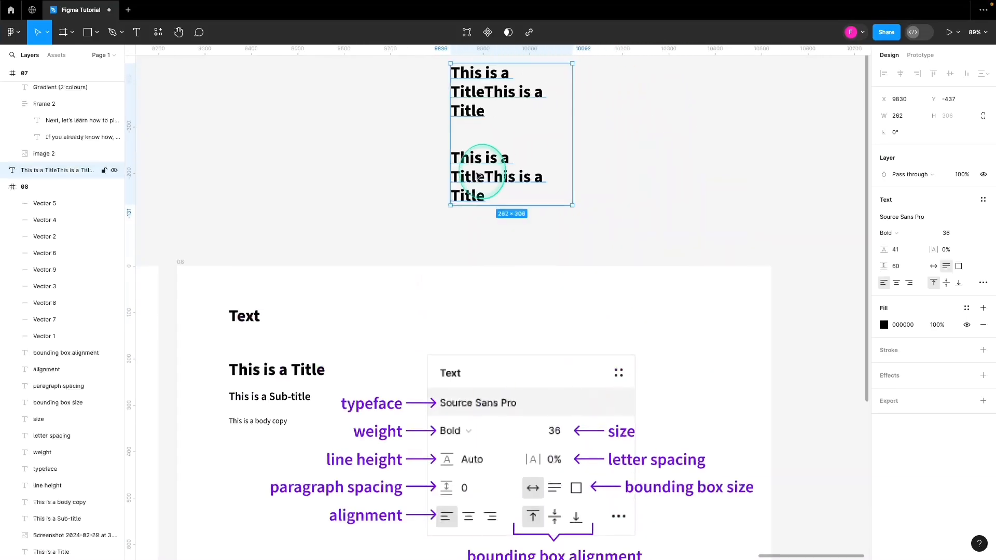
Step: Narrow the text box above frame 08 to about 242 wide, then switch it back to Auto width
scroll(553, 198, "up", 2)
mouse_move(574, 198)
left_mouse_down()
mouse_move(618, 202)
mouse_move(563, 206)
left_mouse_up()
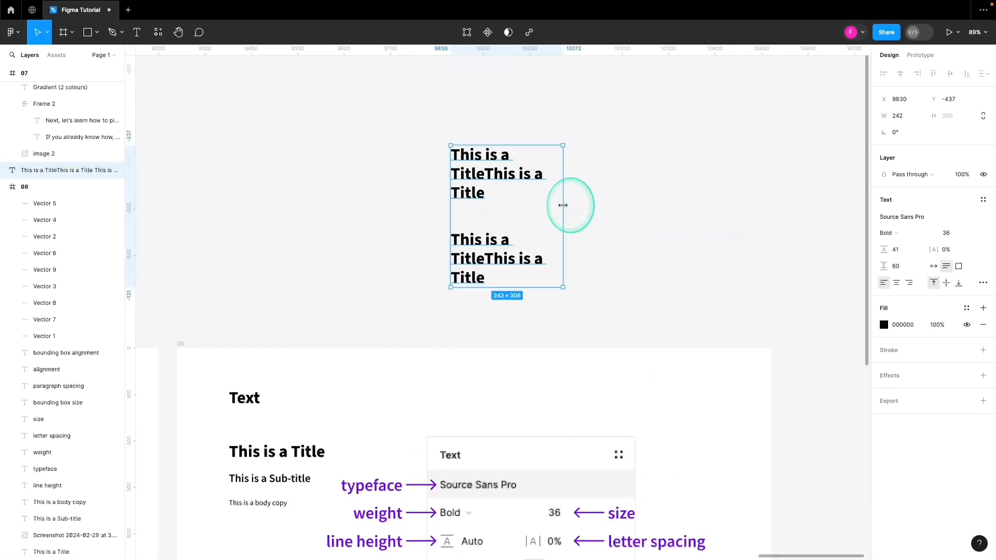
left_click(934, 266)
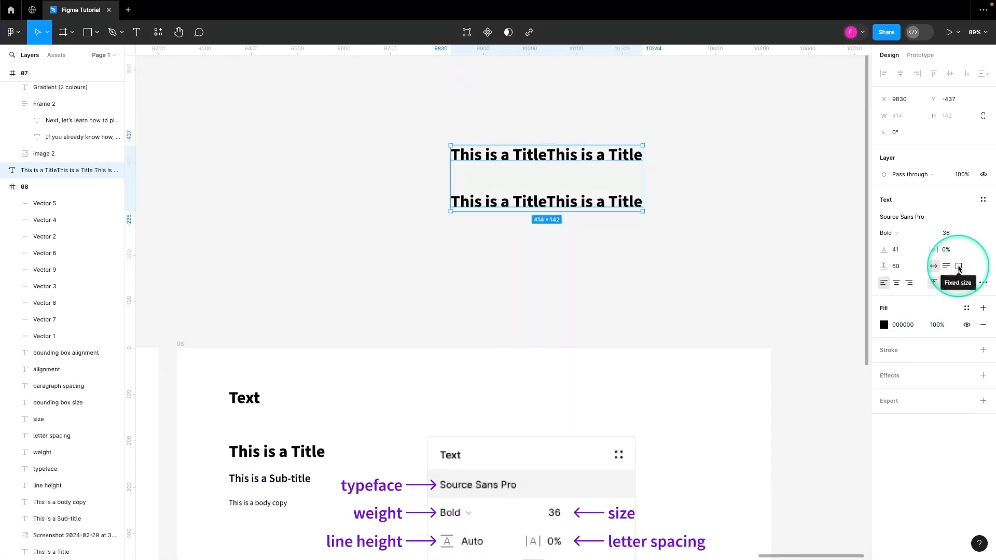
Step: Narrow the text box to about 273 wide with Fixed size, then to about 207 wide with Auto height
left_click(959, 267)
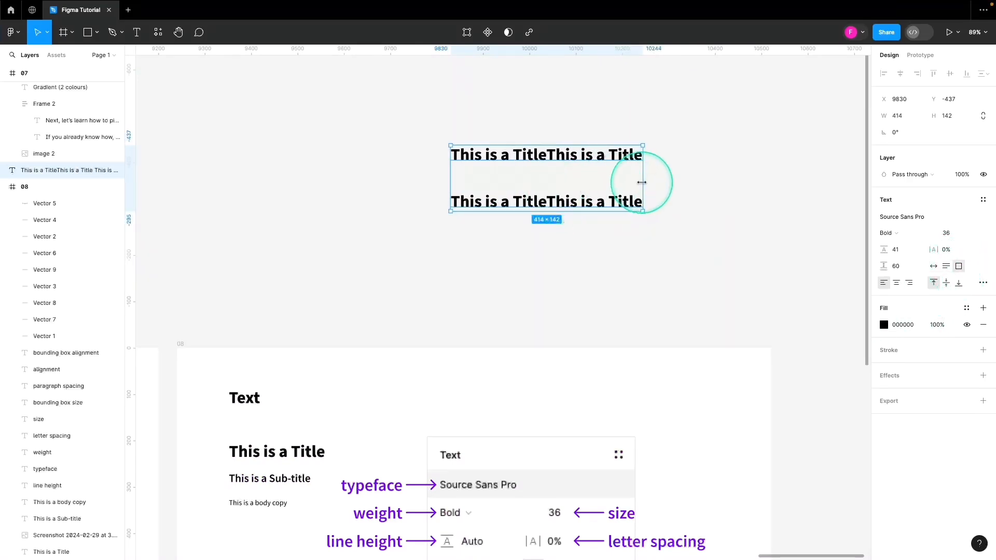
left_click_drag(643, 181, 577, 185)
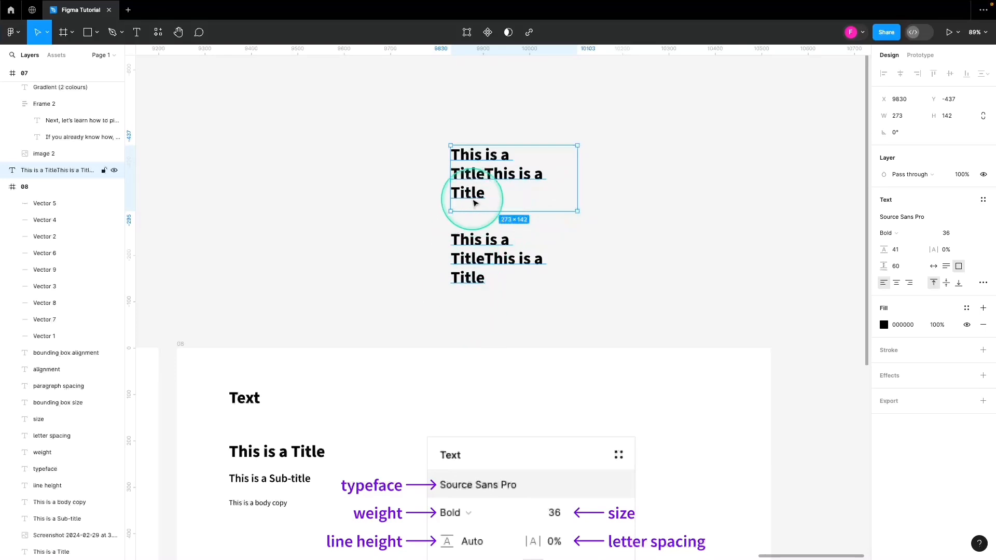
left_click(947, 270)
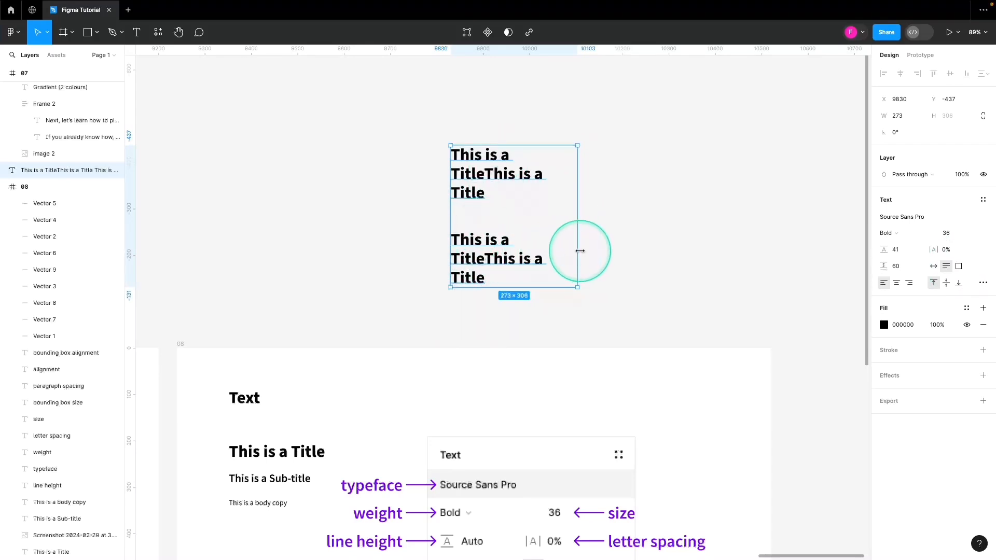
left_click_drag(580, 241, 554, 247)
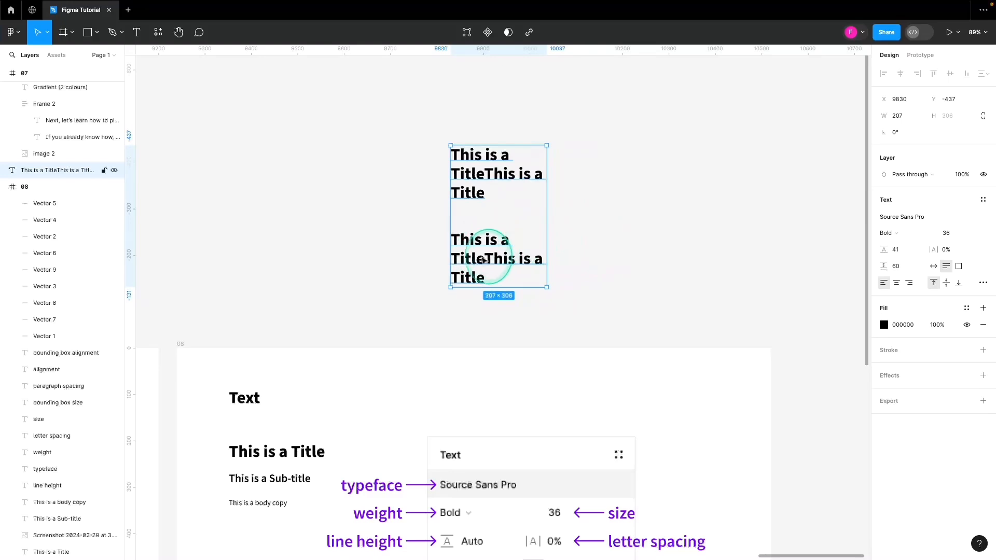
Step: Delete the repeated title text block above frame 08
left_click_drag(483, 259, 474, 285)
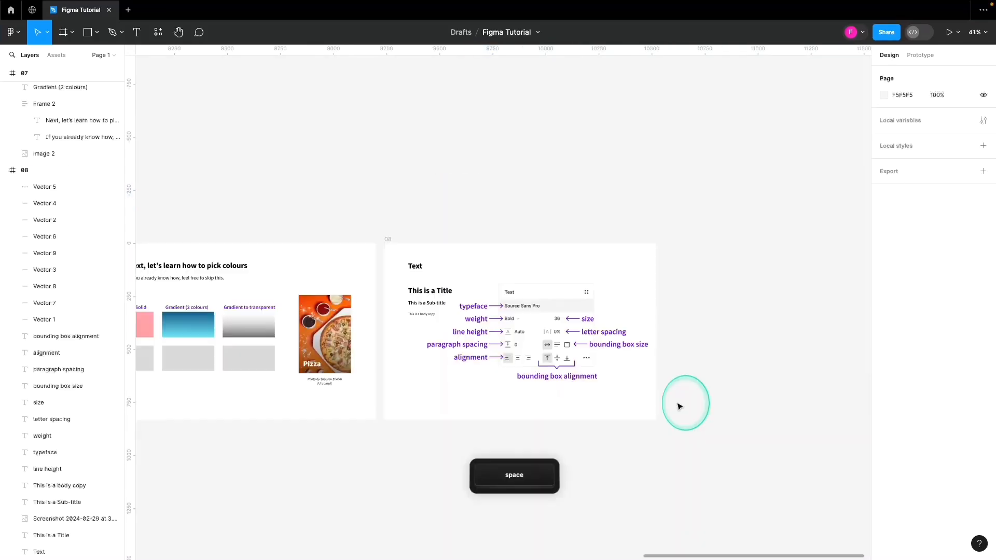
scroll(573, 353, "up", 5)
scroll(758, 433, "up", 2)
left_click_drag(454, 467, 519, 475)
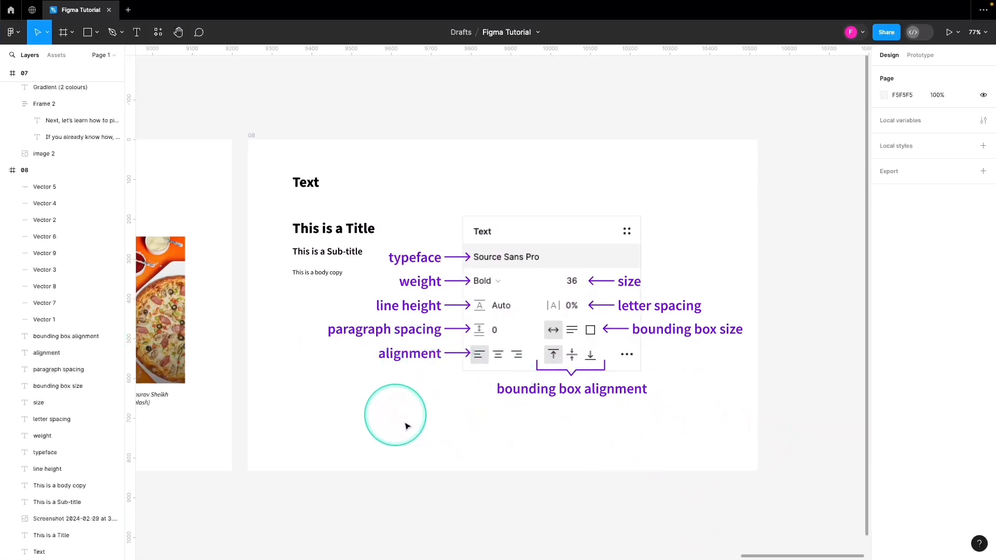
Step: Duplicate "This is a Title", place the copy at about X 81, Y 688 in frame 08 and widen its box to about 383
left_click(345, 231)
key("super+d")
left_click_drag(345, 231, 433, 428)
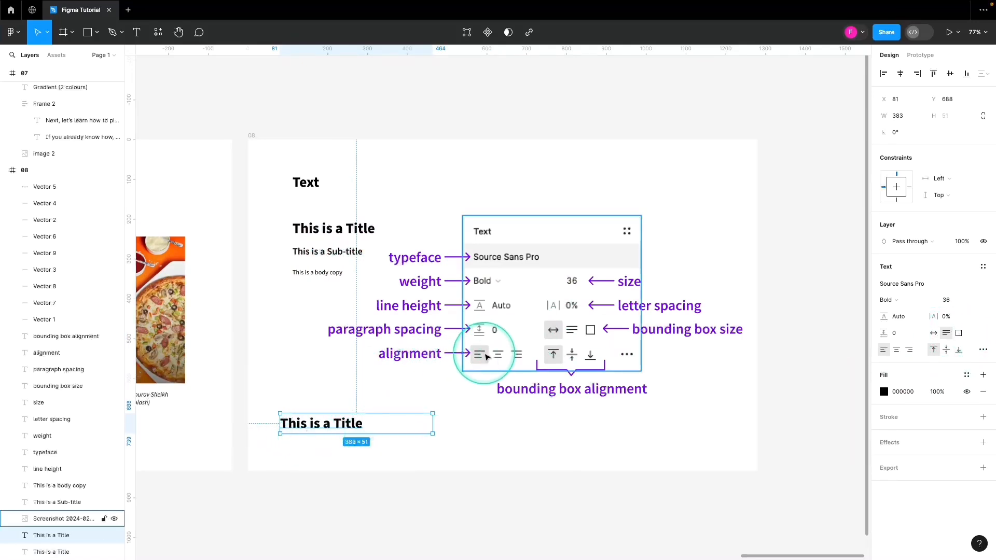
Step: Try centre and right text alignment on the copied title near the bottom of frame 08
left_click(897, 350)
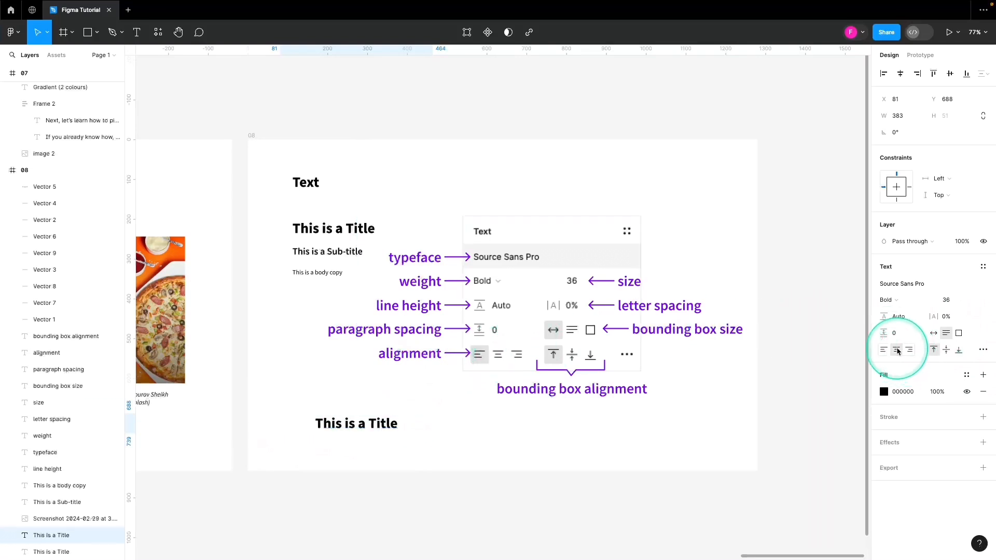
left_click(909, 350)
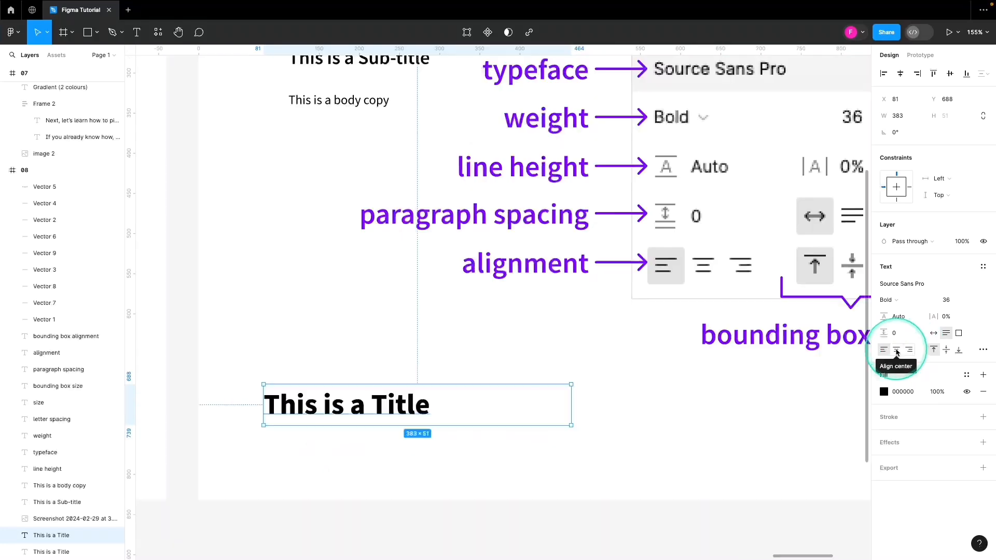
Step: Right-align the text of the copied title in frame 08 and try middle vertical alignment
left_click(898, 351)
left_click(911, 351)
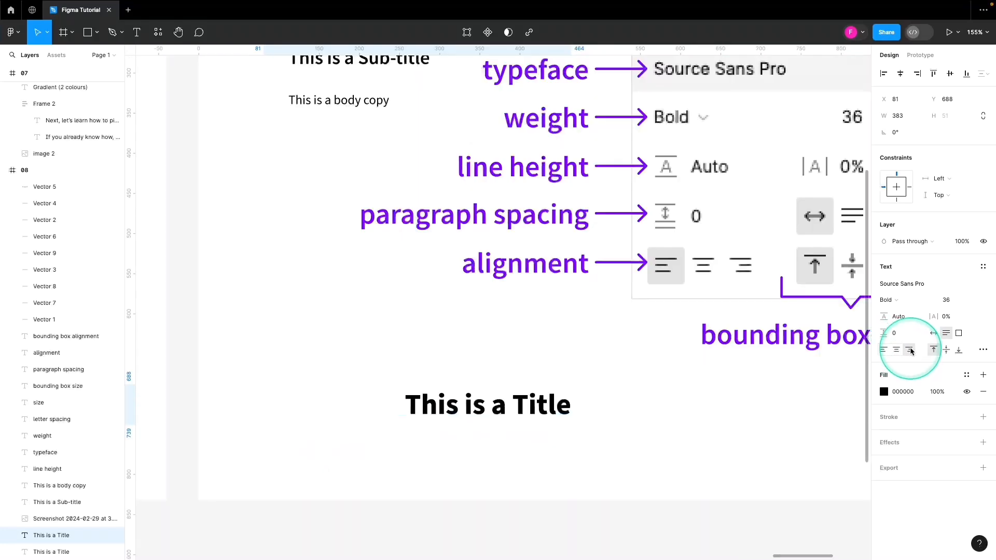
left_click(945, 350)
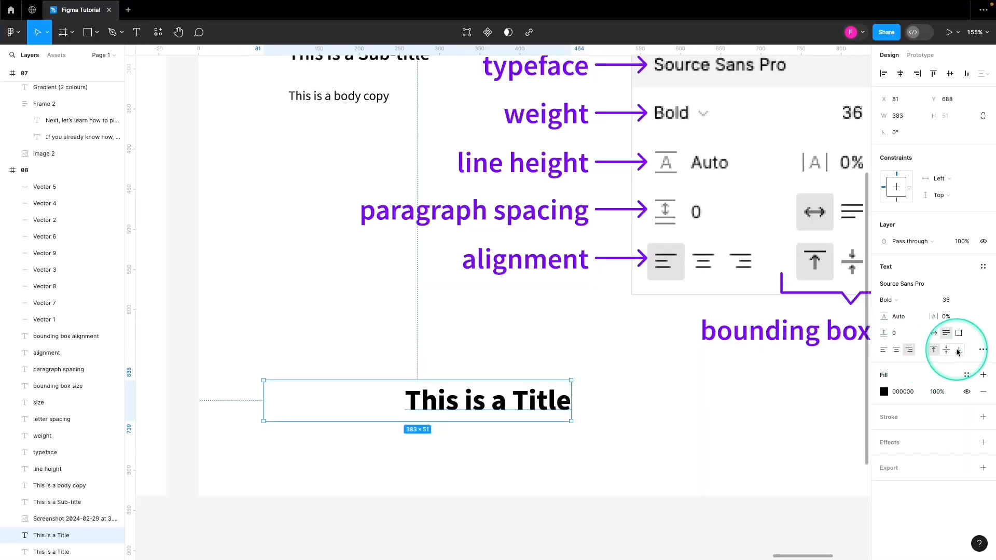
Step: Stretch the copied title's box to about 144 high and move it up to about Y 642 in frame 08
scroll(651, 430, "down", 2)
left_click_drag(716, 451, 569, 437)
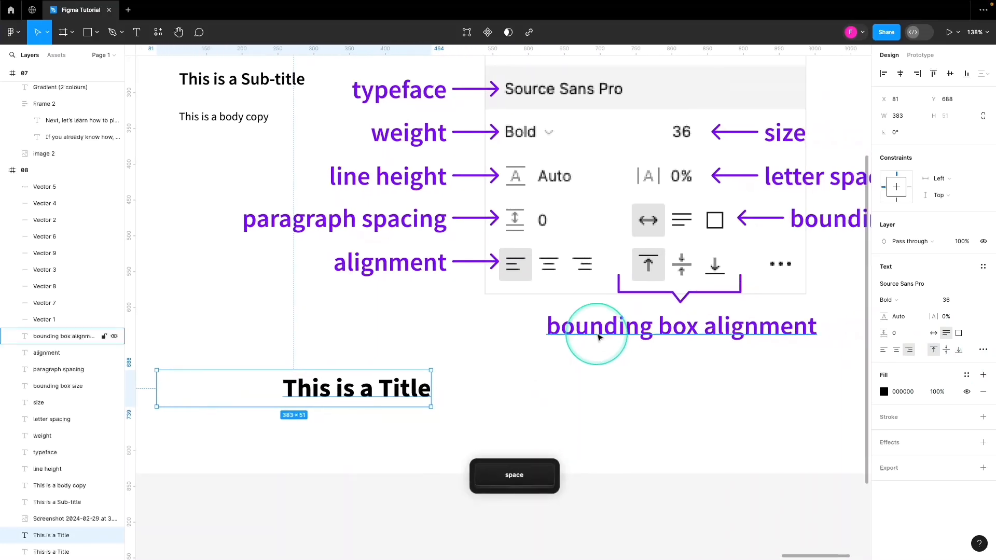
left_click_drag(309, 498, 499, 462)
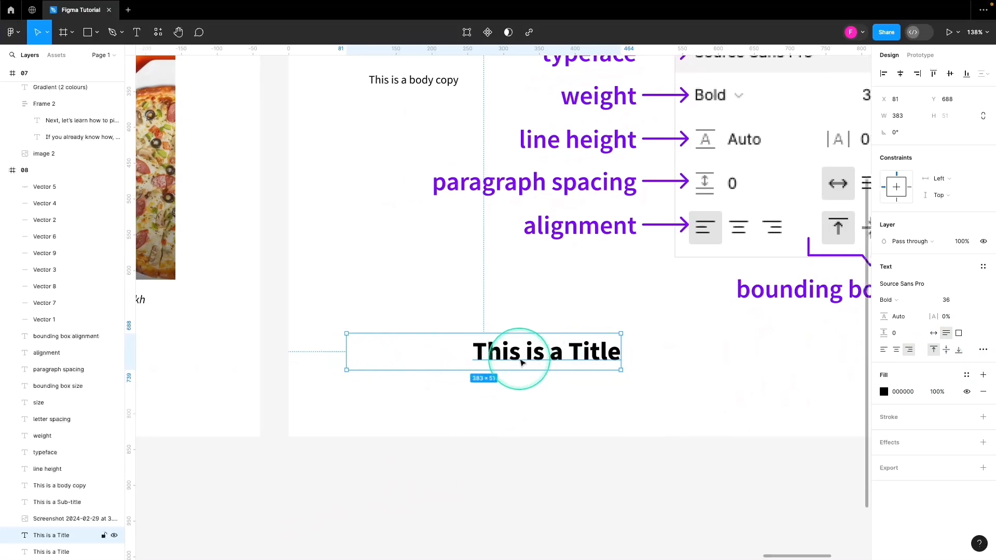
left_click_drag(518, 369, 525, 427)
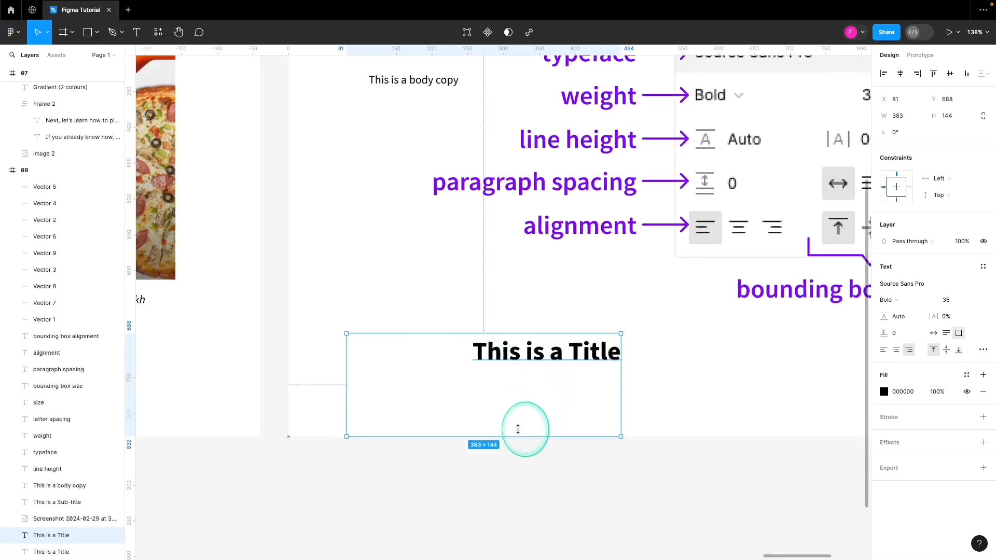
left_click_drag(533, 378, 529, 345)
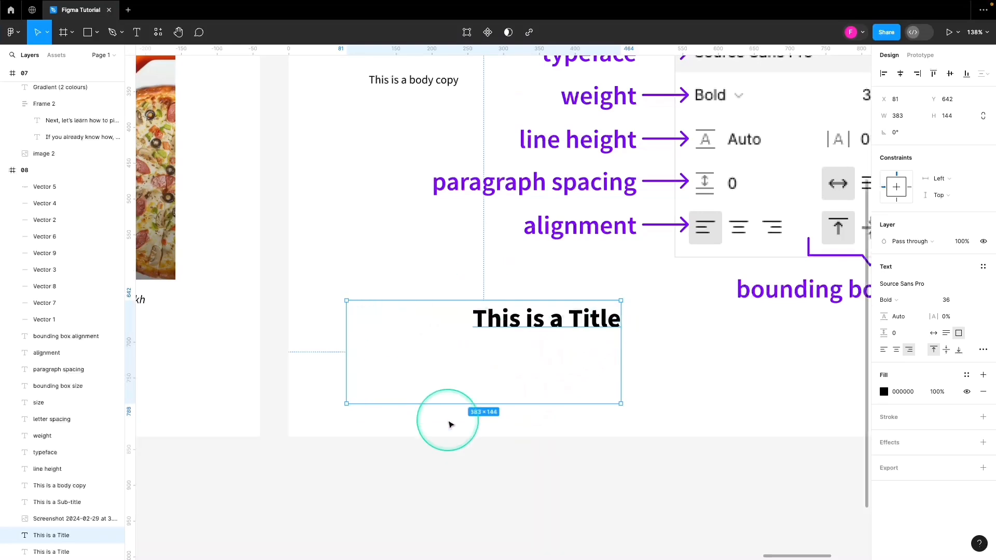
Step: Try bottom, top and middle vertical alignment with left and centre text alignment on the copied title
left_click(946, 350)
left_click(958, 350)
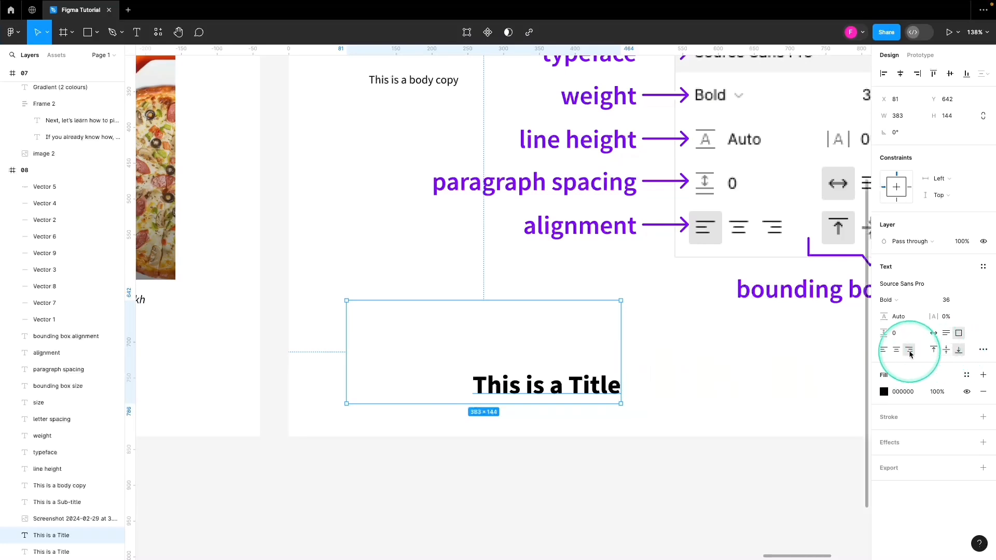
left_click(883, 350)
left_click(896, 349)
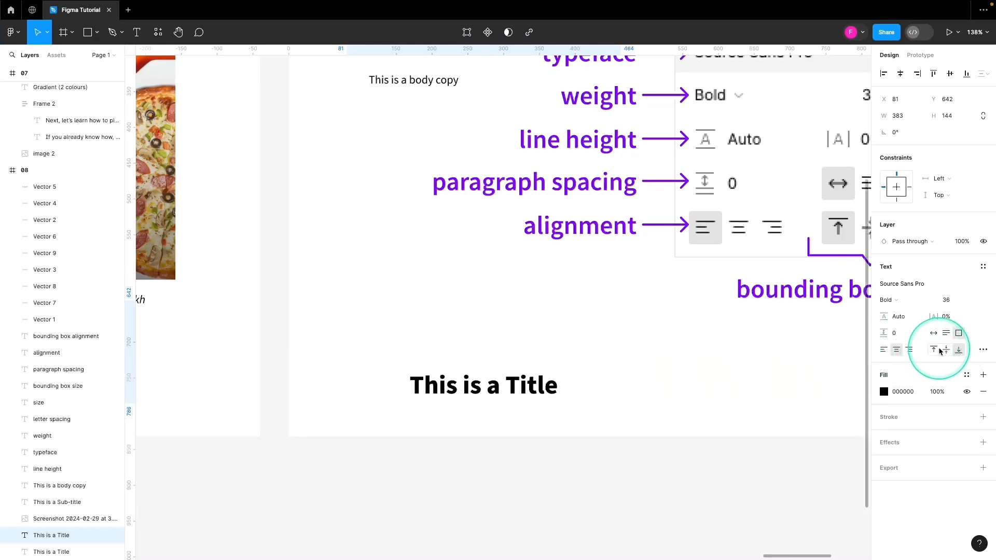
left_click(934, 349)
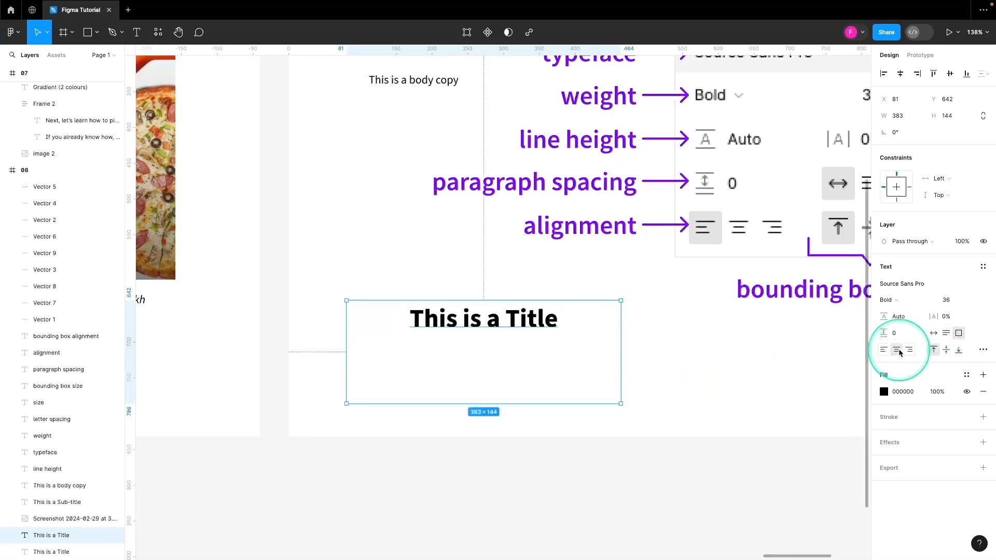
left_click(946, 350)
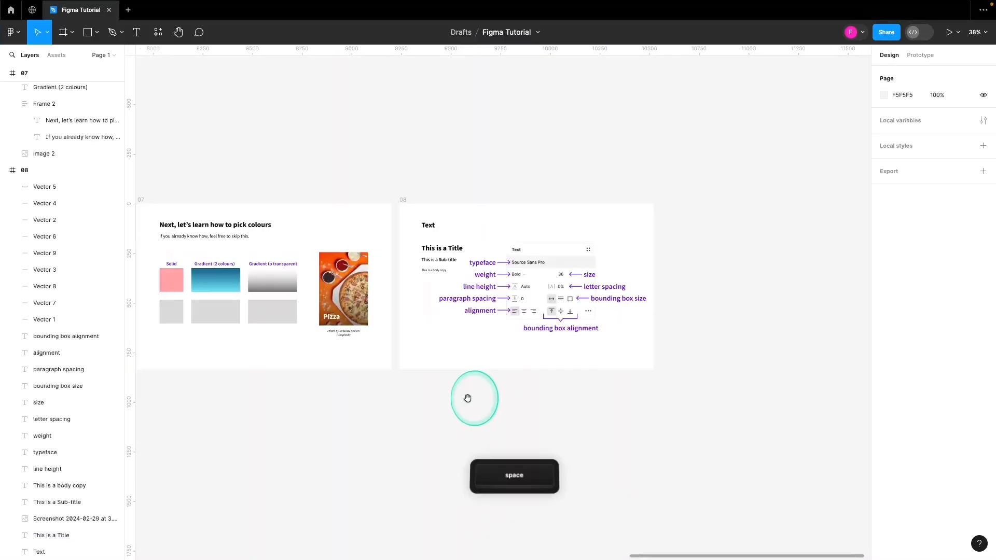
scroll(425, 365, "up", 1)
scroll(424, 366, "up", 1)
scroll(467, 400, "up", 1)
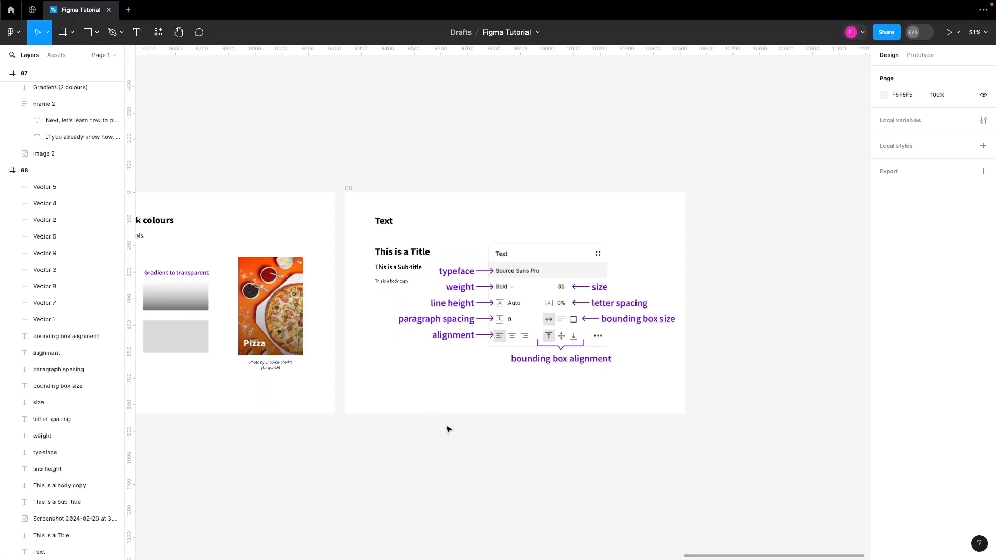
scroll(406, 432, "down", 3)
scroll(378, 451, "left", 5)
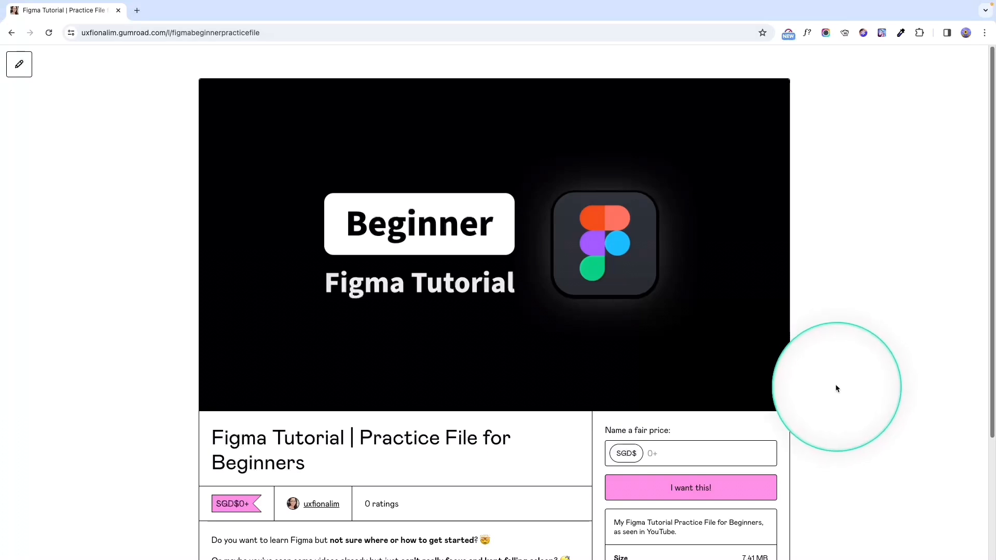
Step: Switch to the Gumroad page of the Figma beginner practice file, set the price to SGD$ 0 and proceed to checkout
scroll(839, 385, "down", 2)
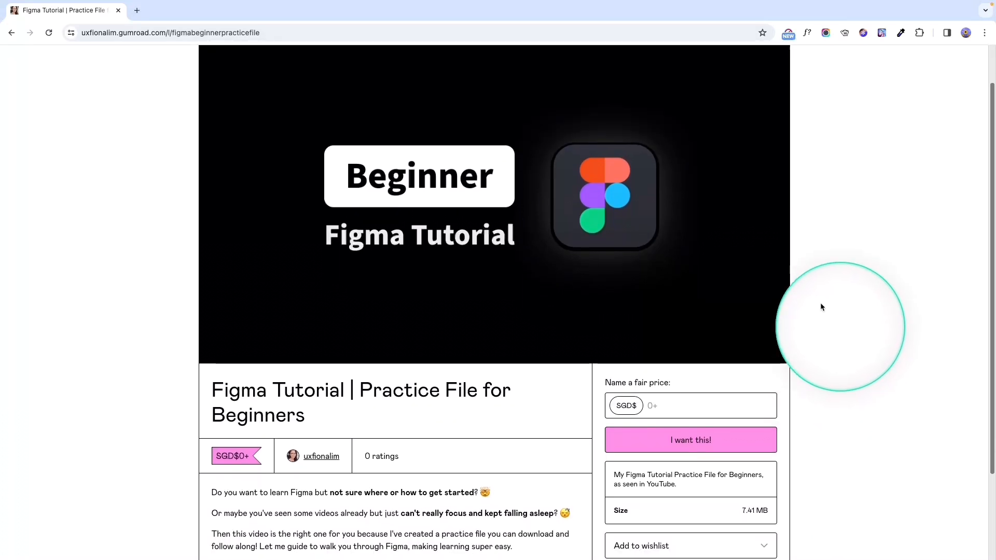
scroll(442, 444, "down", 2)
left_click(668, 312)
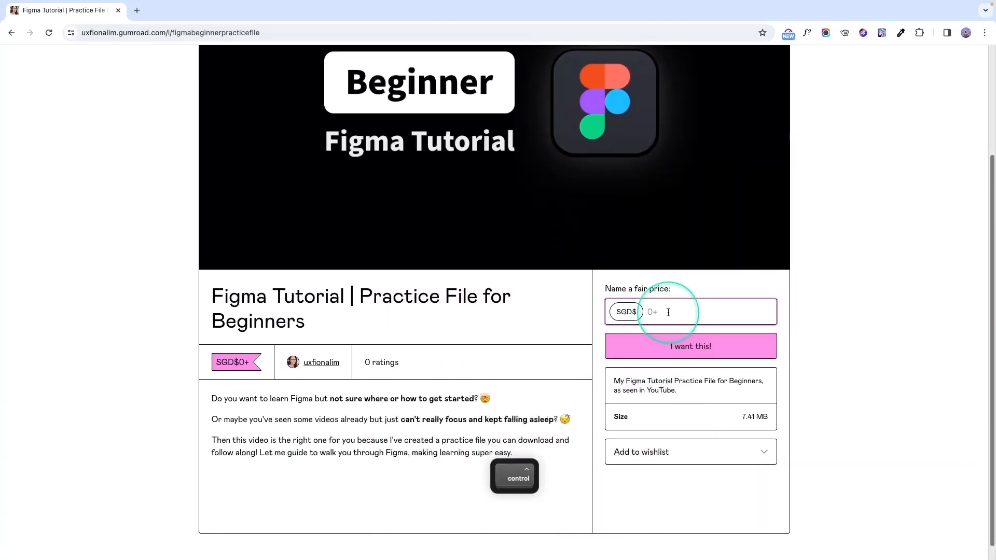
type("0")
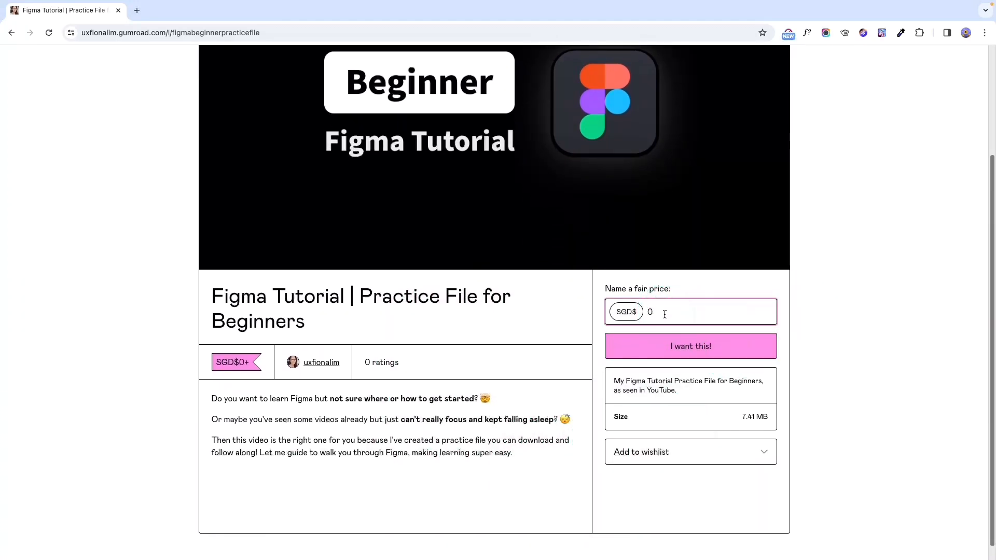
left_click(697, 345)
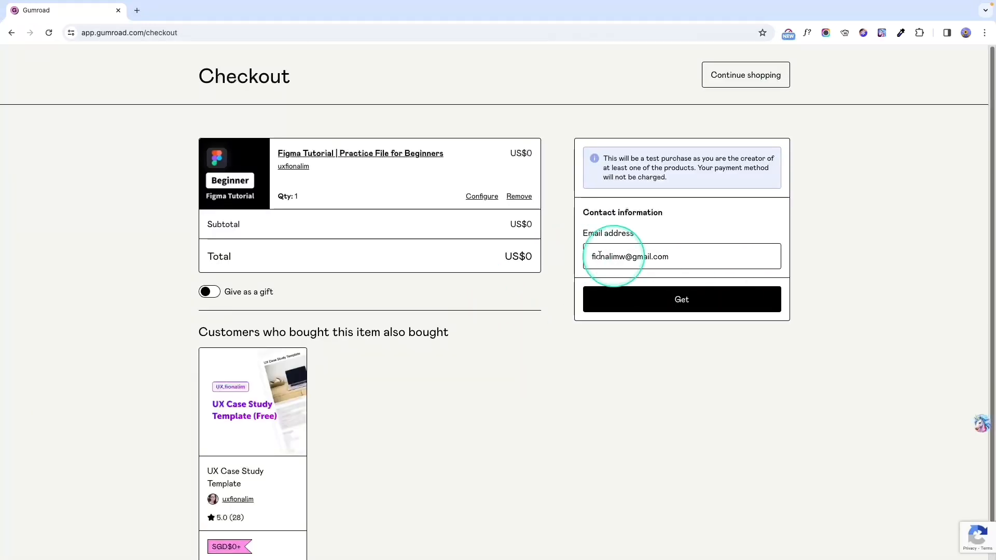
scroll(629, 398, "down", 1)
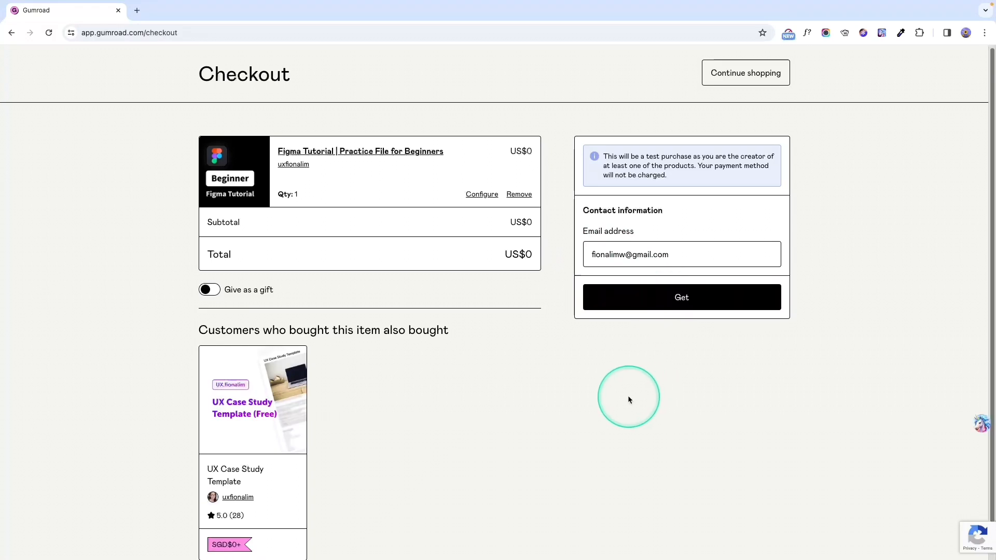